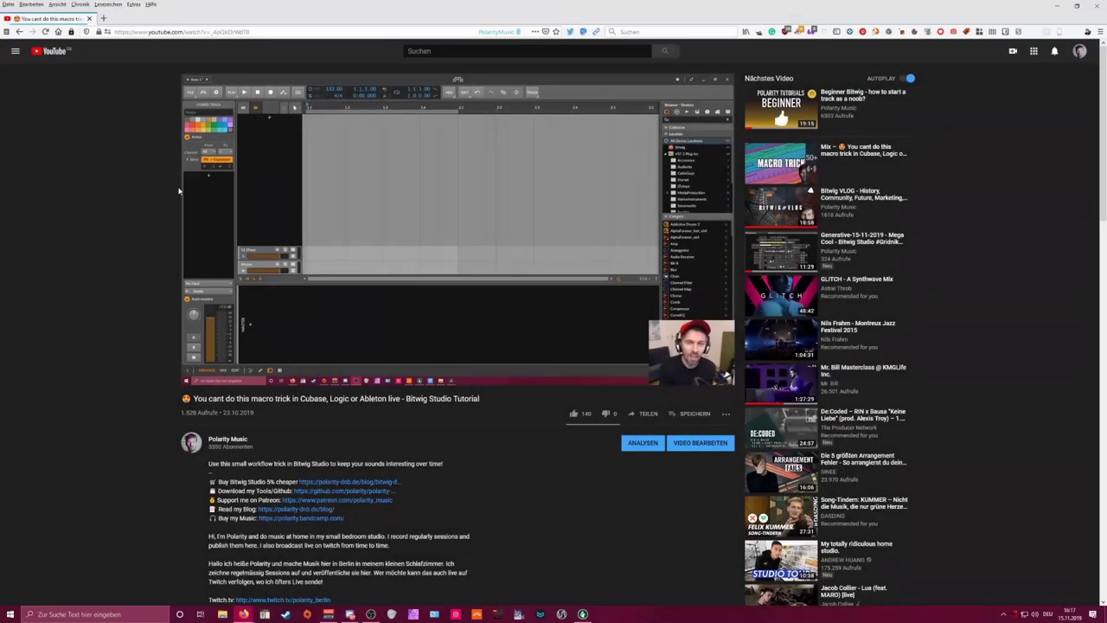
- Open the Bitwig Studio discount page linked in the video description and select the coupon code POLARITY in its text
scroll(165, 193, "down", 3)
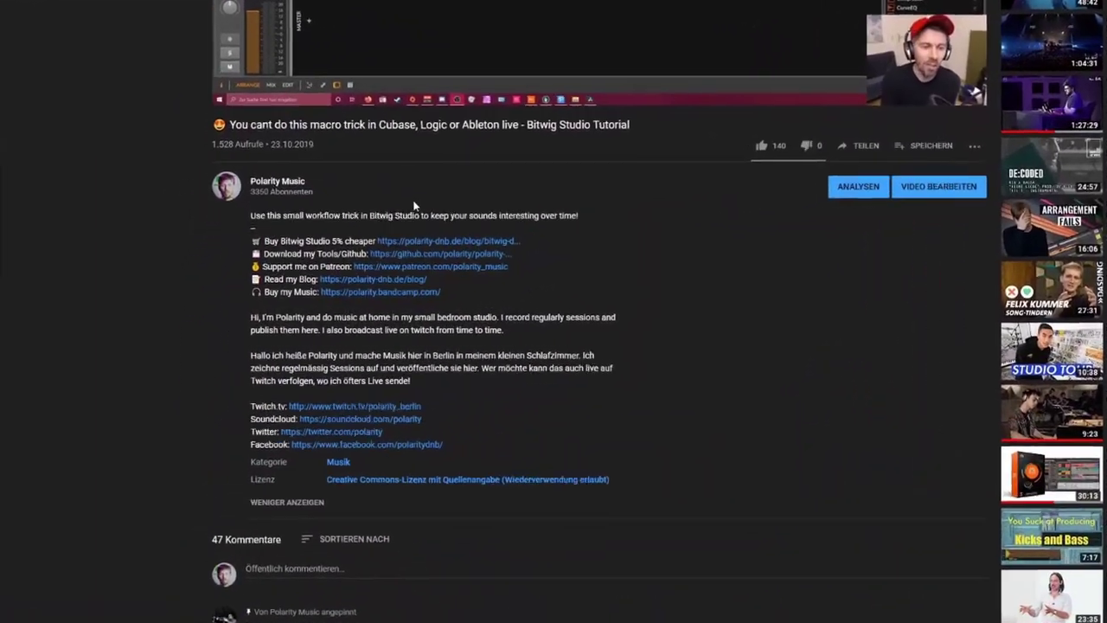
left_click(424, 242)
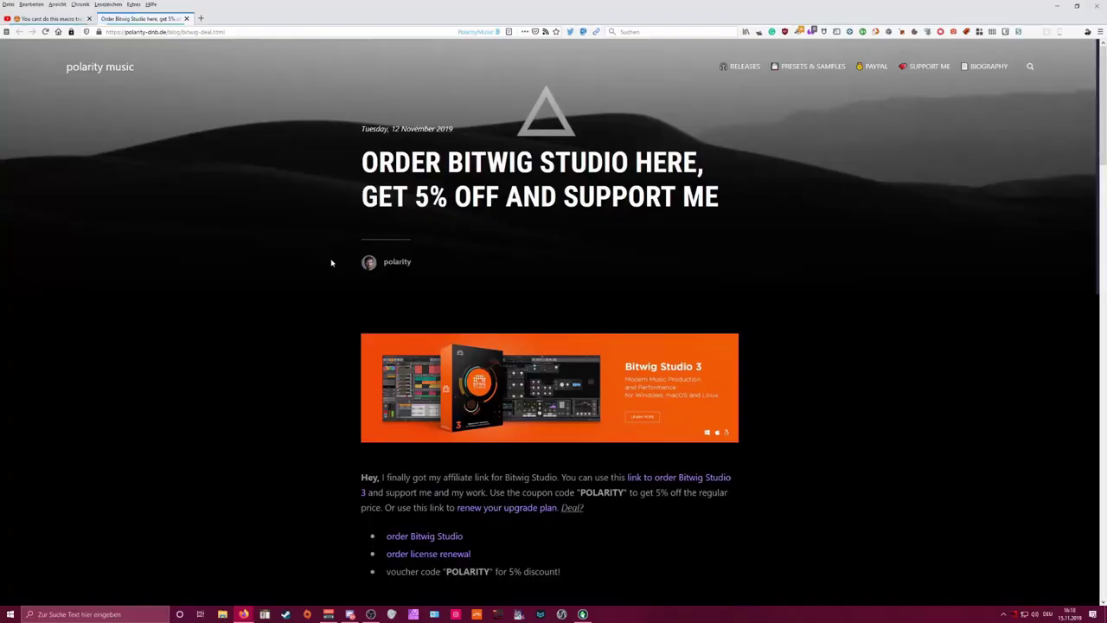
scroll(331, 261, "down", 3)
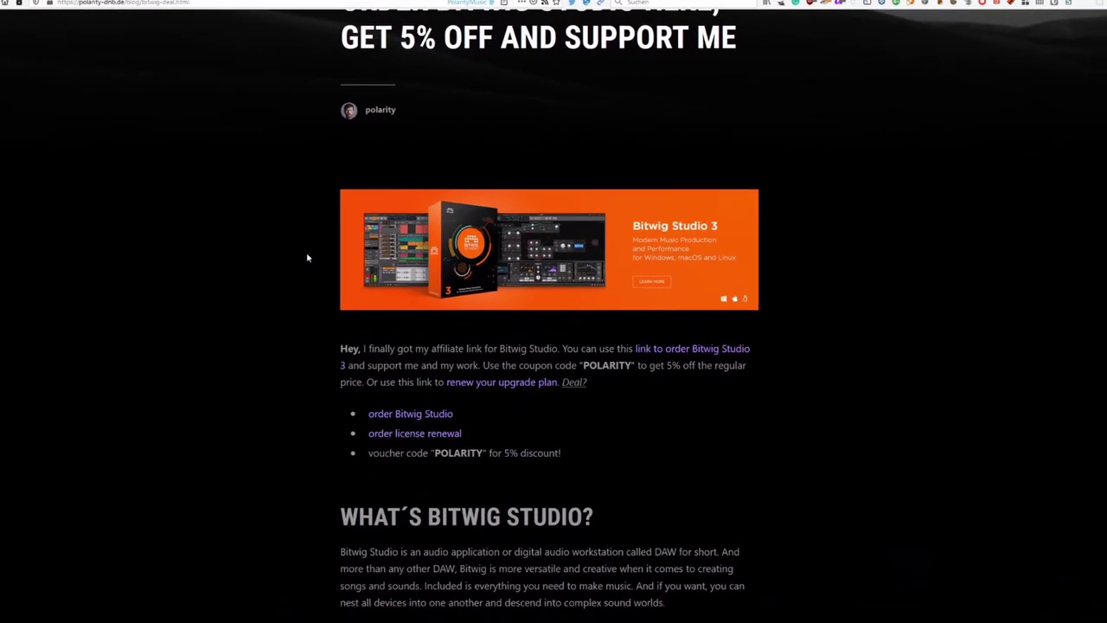
double_click(621, 317)
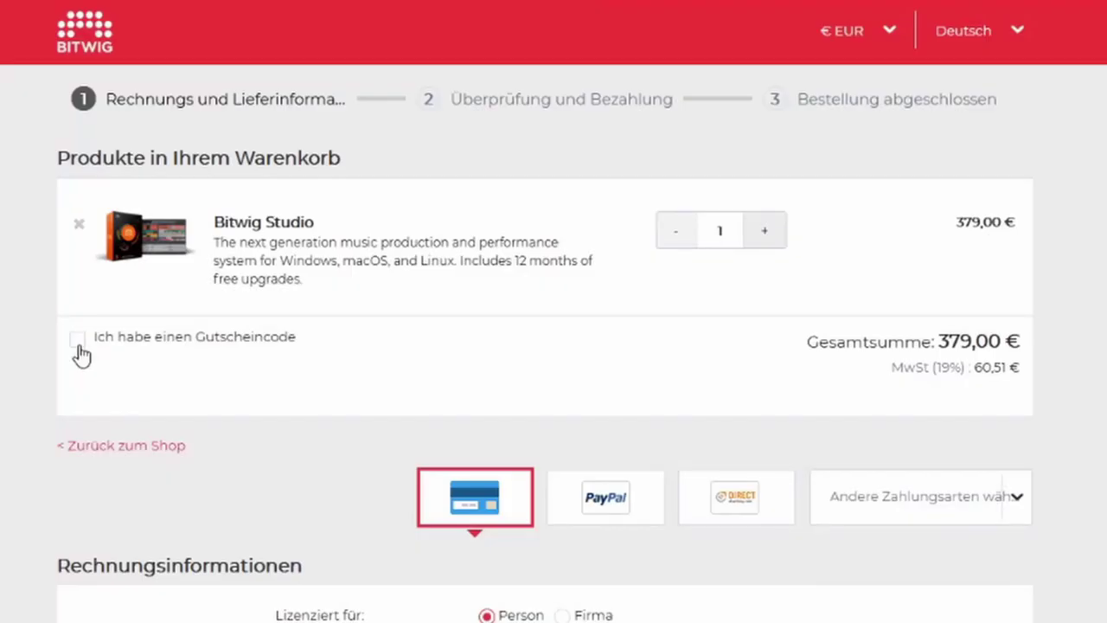
- Enable the voucher option for the Bitwig Studio cart and apply the code POLARITY
left_click(78, 342)
left_click(339, 349)
type("POLARITY")
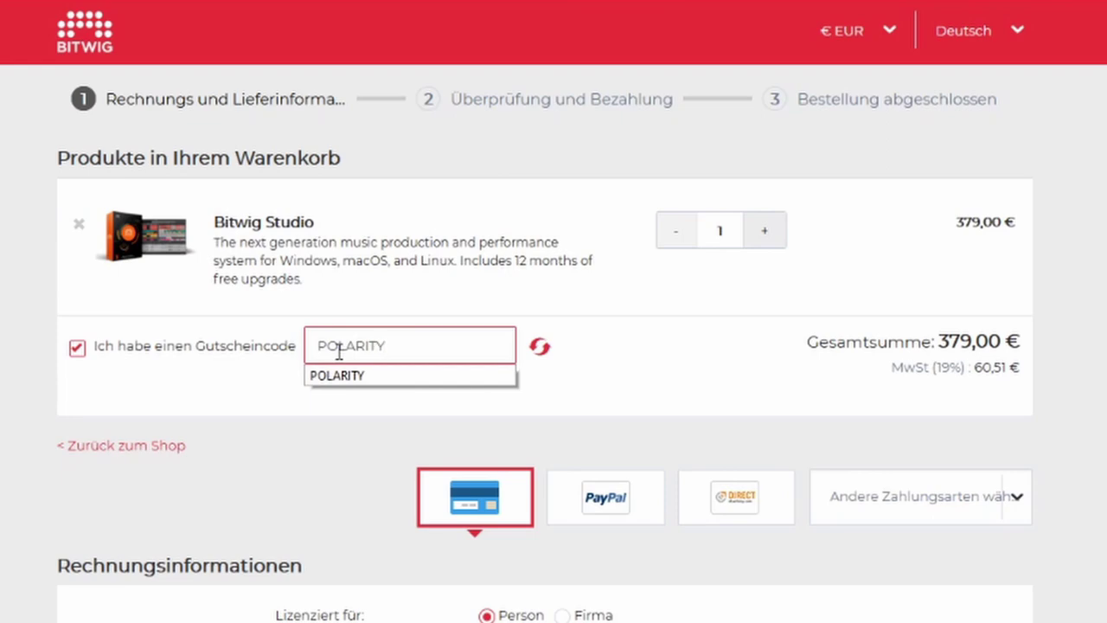
left_click(542, 346)
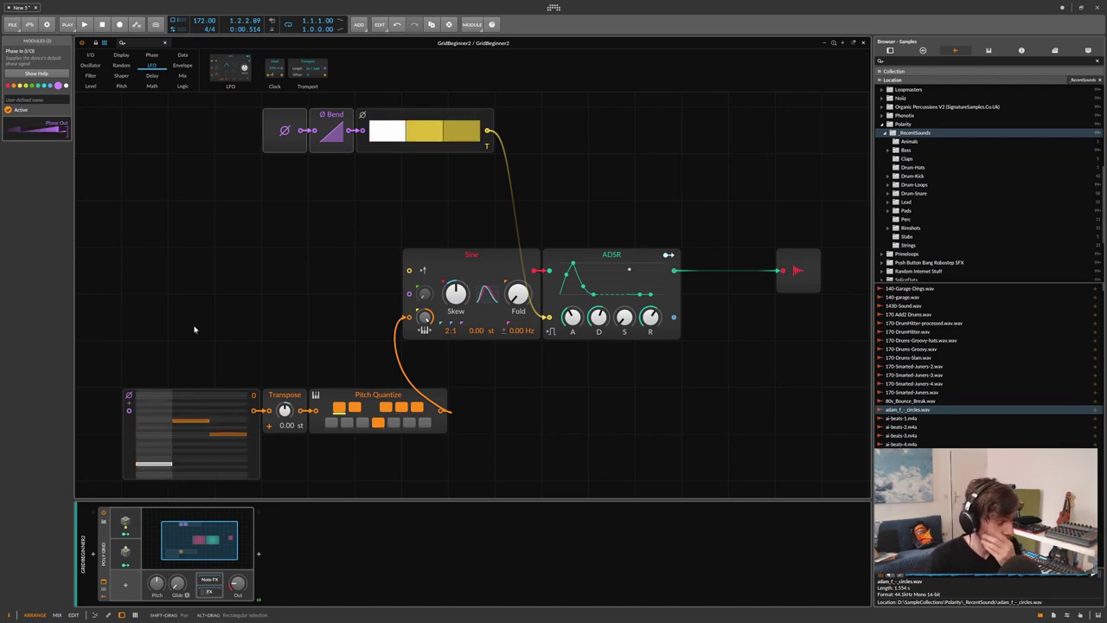
- In the GridBeginner2 patch in Bitwig Studio, inspect the pitch sequencer, Transpose and Pitch Quantize modules
left_click_drag(113, 384, 386, 463)
left_click(317, 466)
left_click(256, 443)
left_click(285, 397)
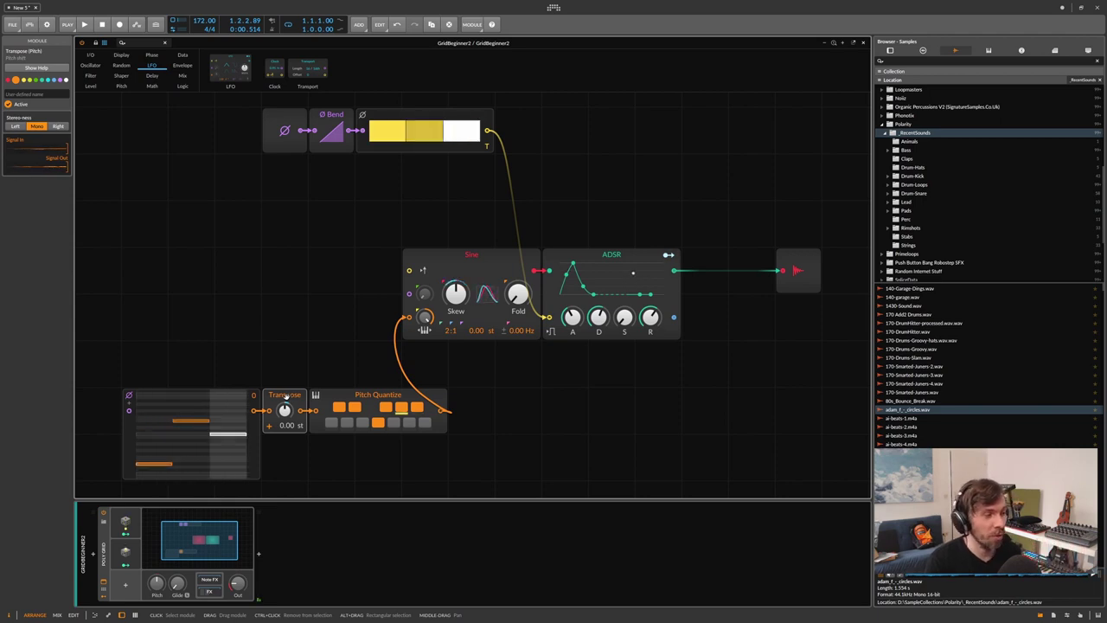
left_click(377, 394)
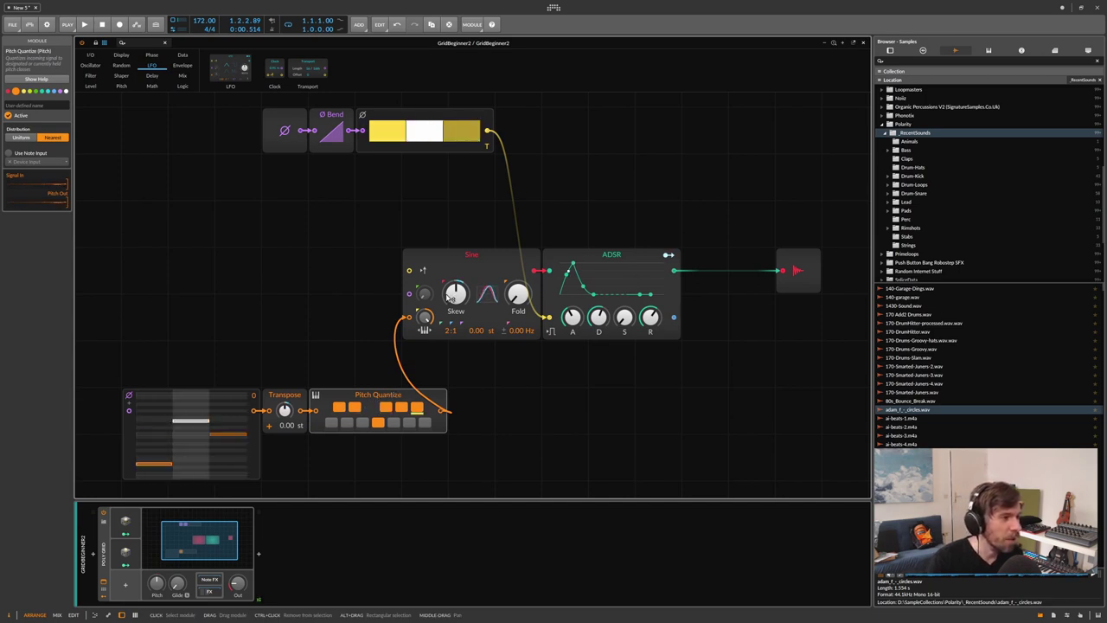
- Inspect the Sine oscillator, ADSR envelope and Gates modules one after another
left_click(458, 253)
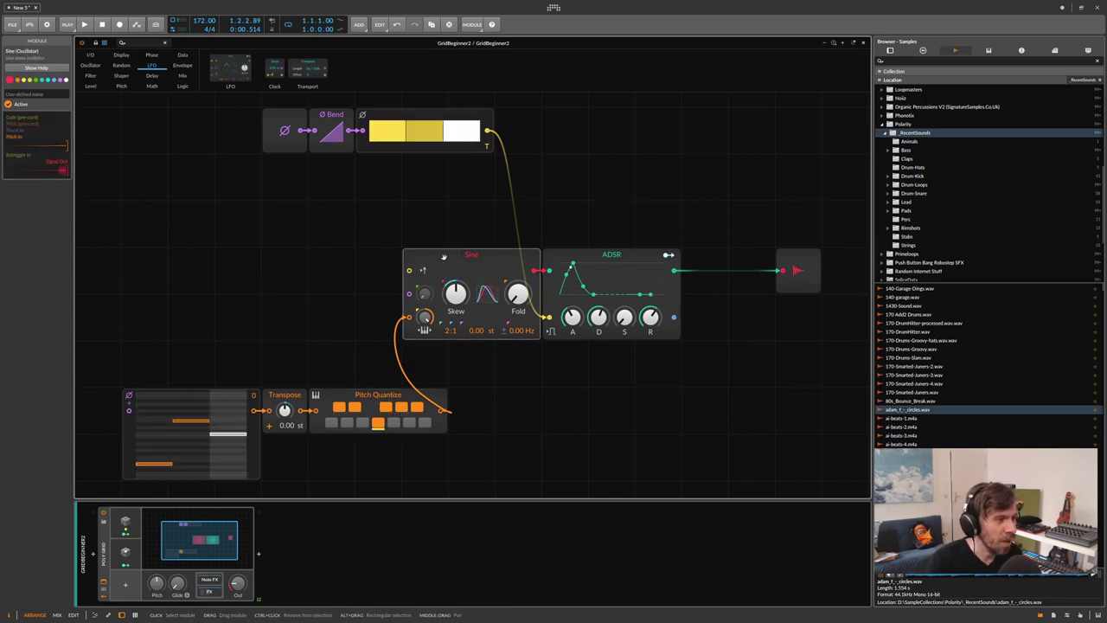
left_click(593, 254)
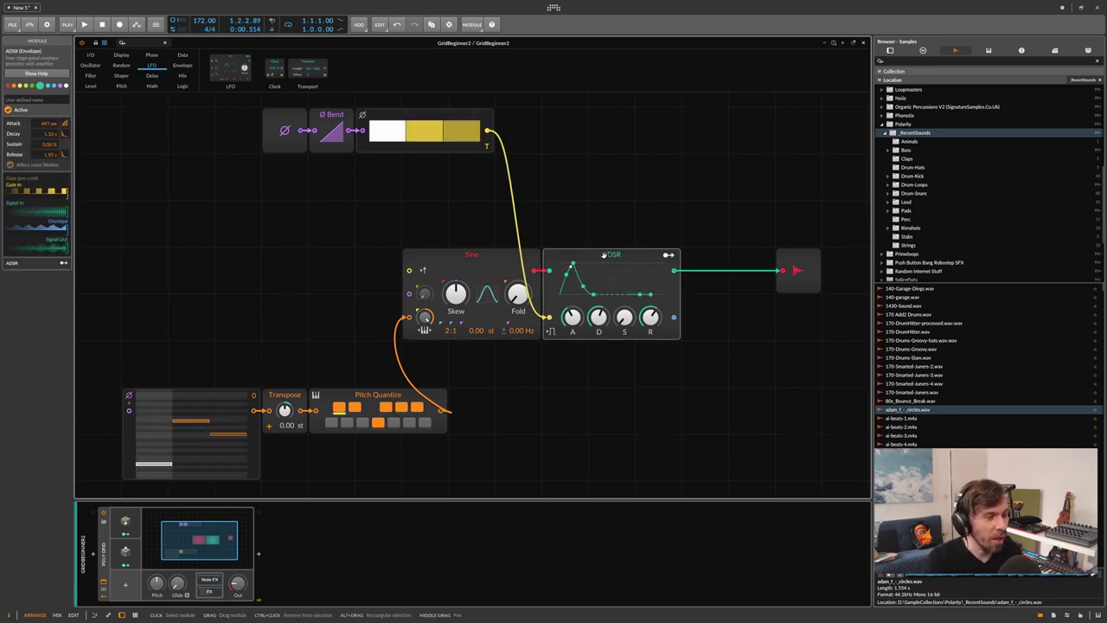
left_click(449, 147)
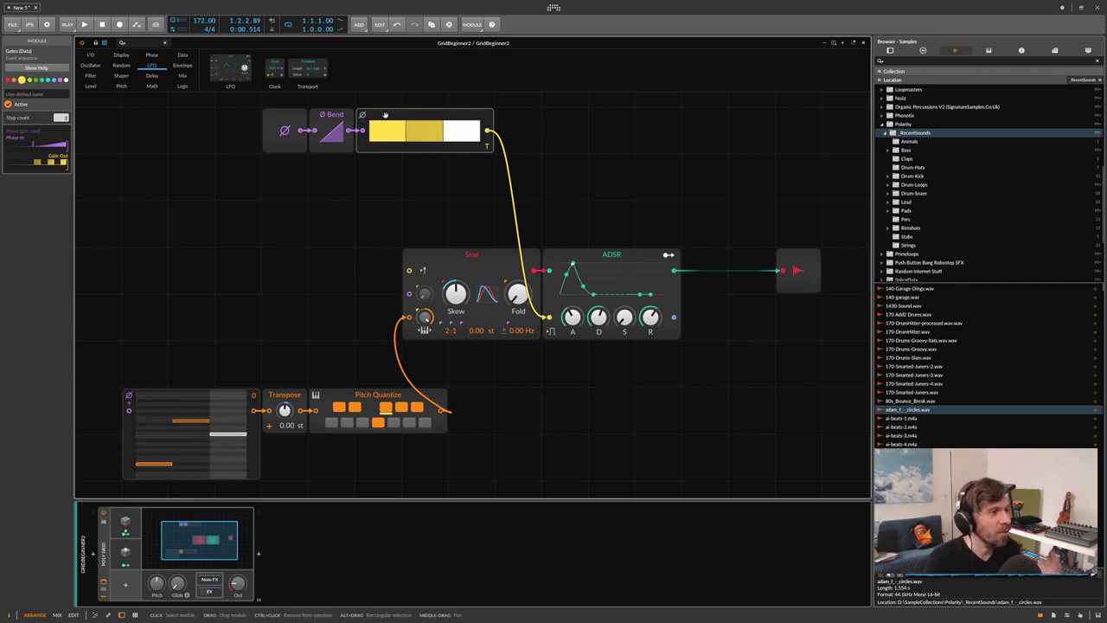
- Select the Phase In module, move it away from Ø Bend and place it back beside it
left_click(295, 117)
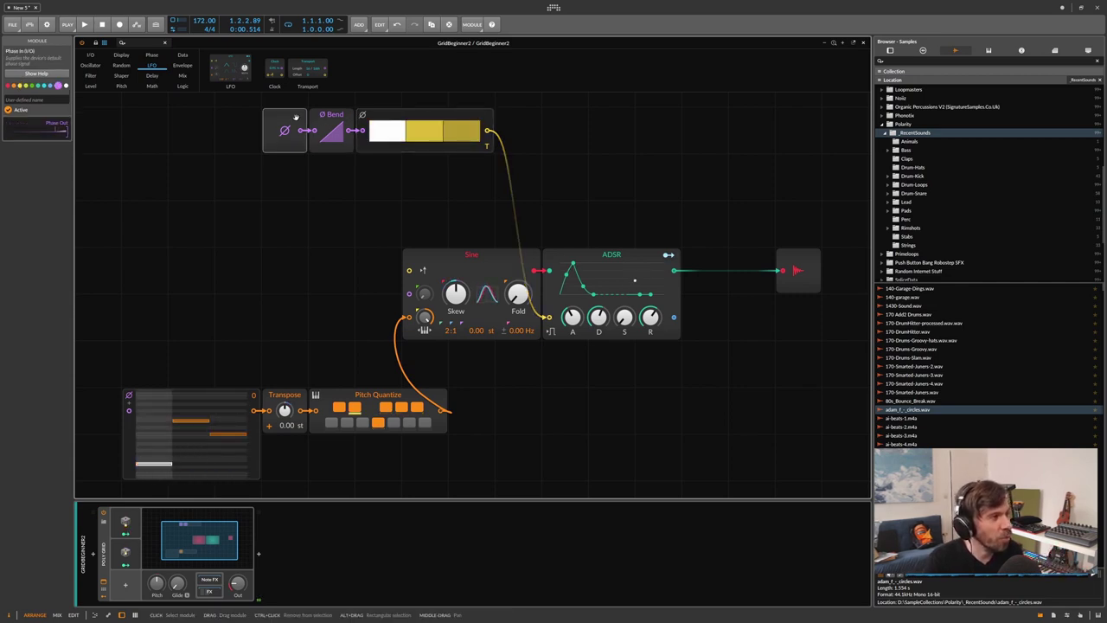
left_click_drag(295, 117, 240, 124)
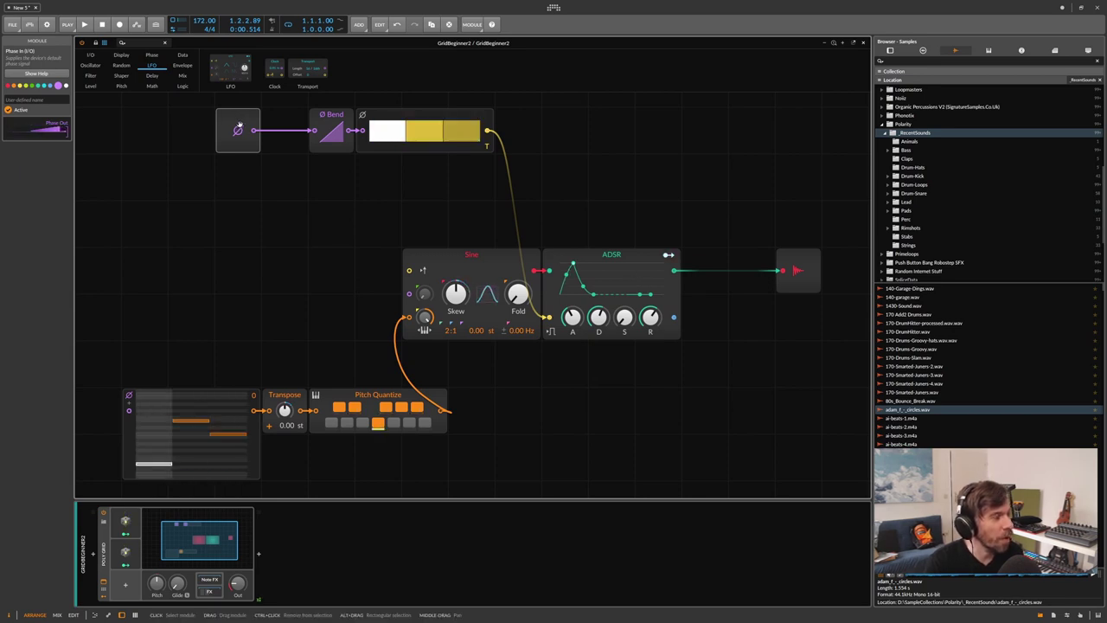
left_click_drag(242, 125, 289, 126)
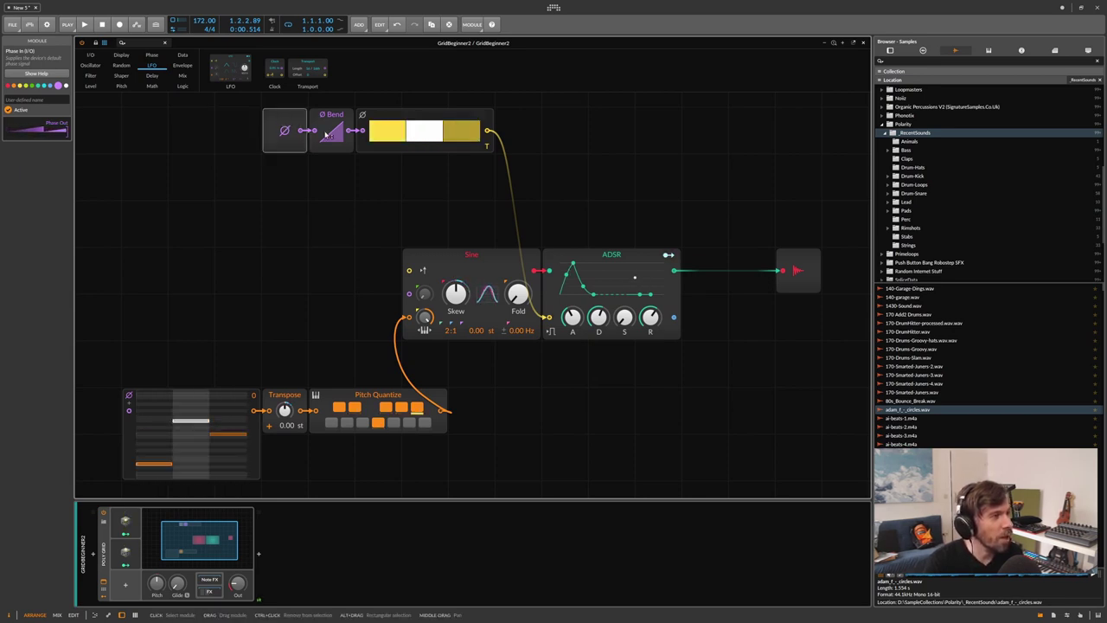
- Inspect the Ø Bend module, try out its curve and reselect the Phase In module
left_click(334, 117)
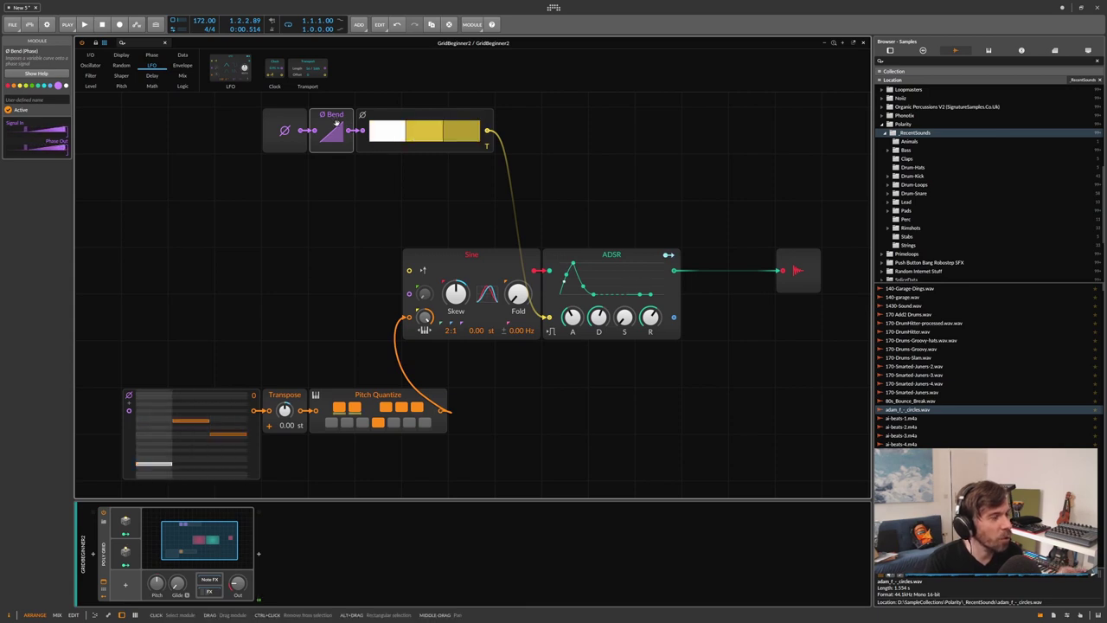
left_click_drag(337, 123, 337, 134)
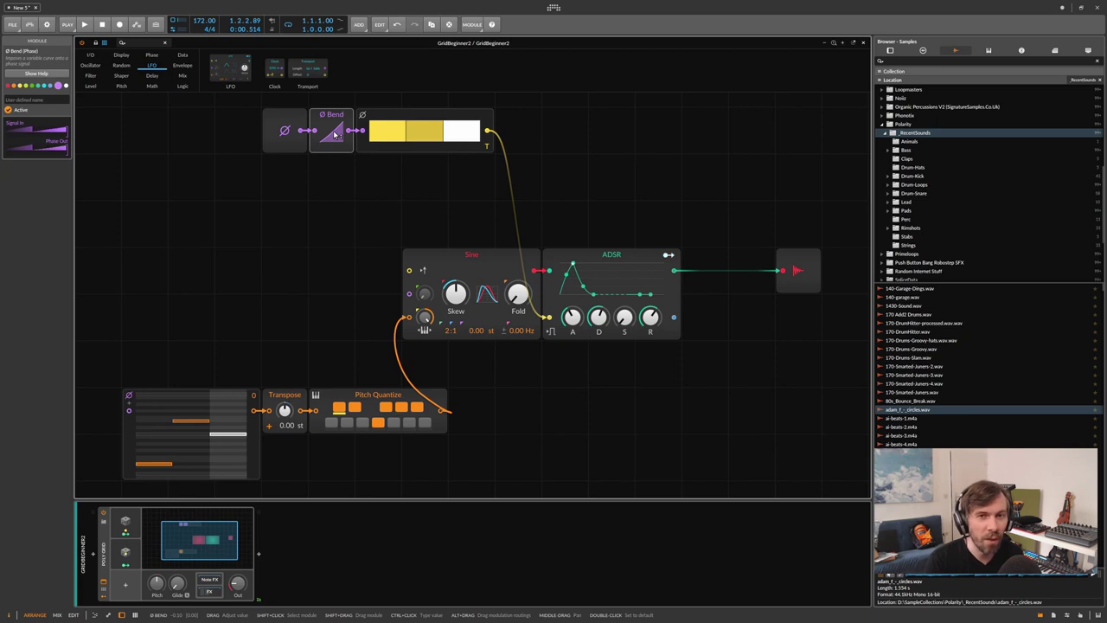
left_click(292, 120)
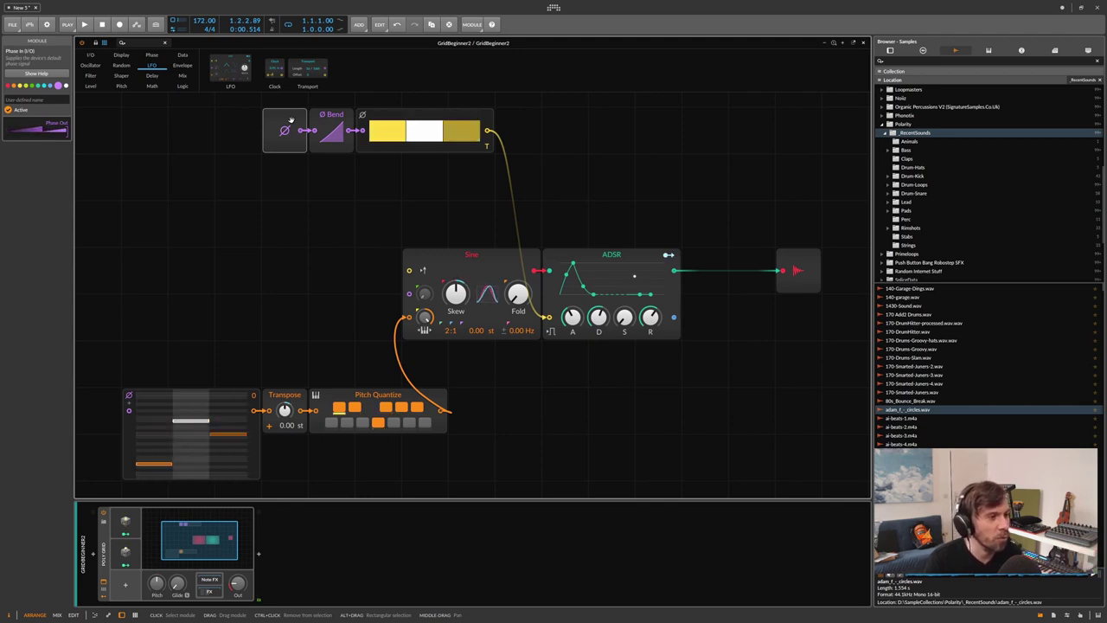
- Lower the ADSR attack slightly and adjust the Poly Grid's output level
left_click_drag(575, 322, 576, 329)
left_click_drag(238, 584, 237, 581)
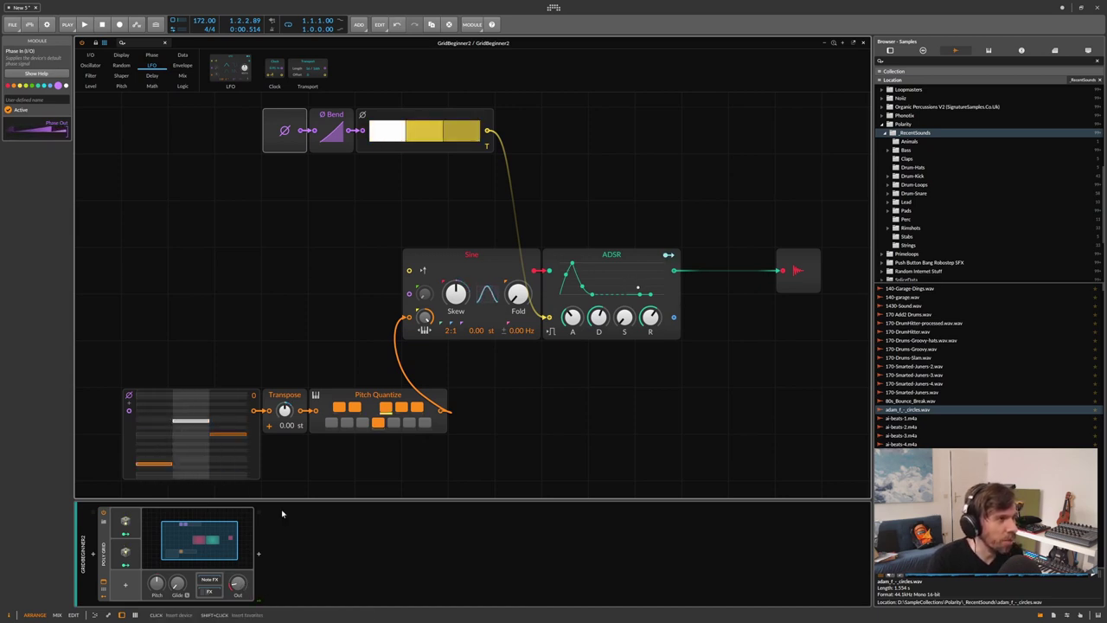
- Add an Oscilloscope module to the Gates output and set its mode to Slow
left_click(342, 224)
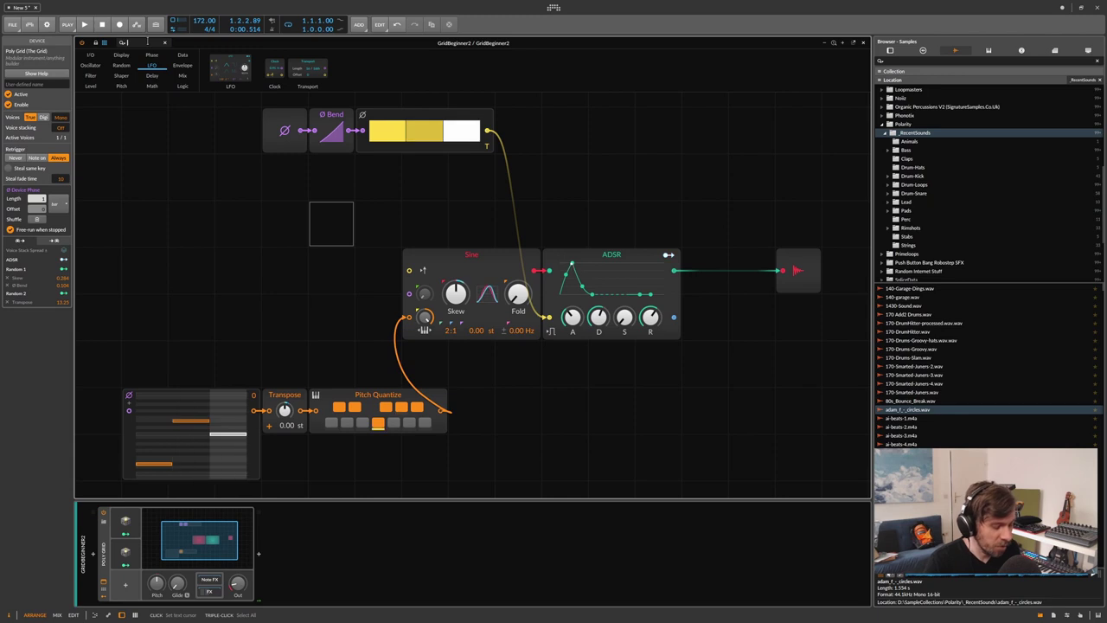
type("osc")
left_click_drag(98, 69, 505, 143)
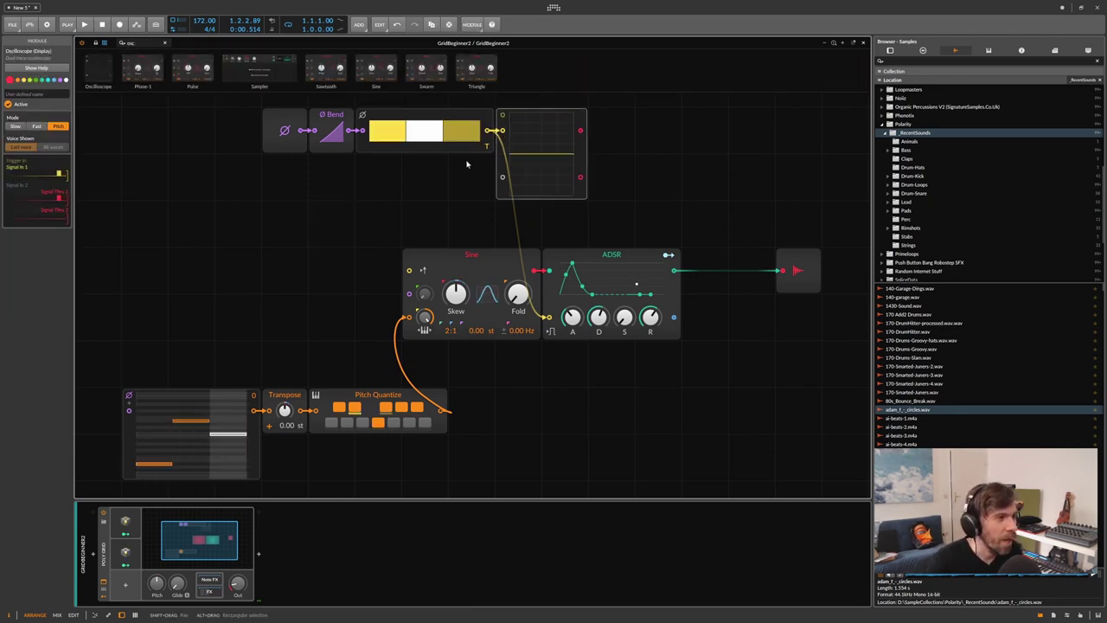
left_click(15, 126)
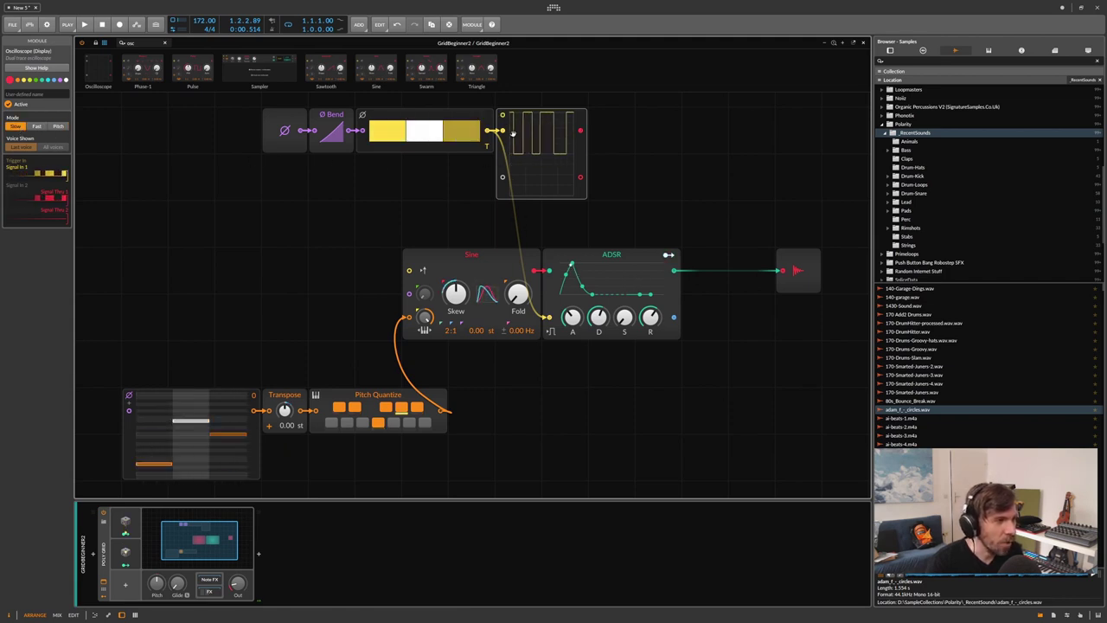
- Paste copies of the oscilloscope to monitor the Pitch Quantize output and the ADSR signal output
left_click(473, 418)
key("ctrl+v")
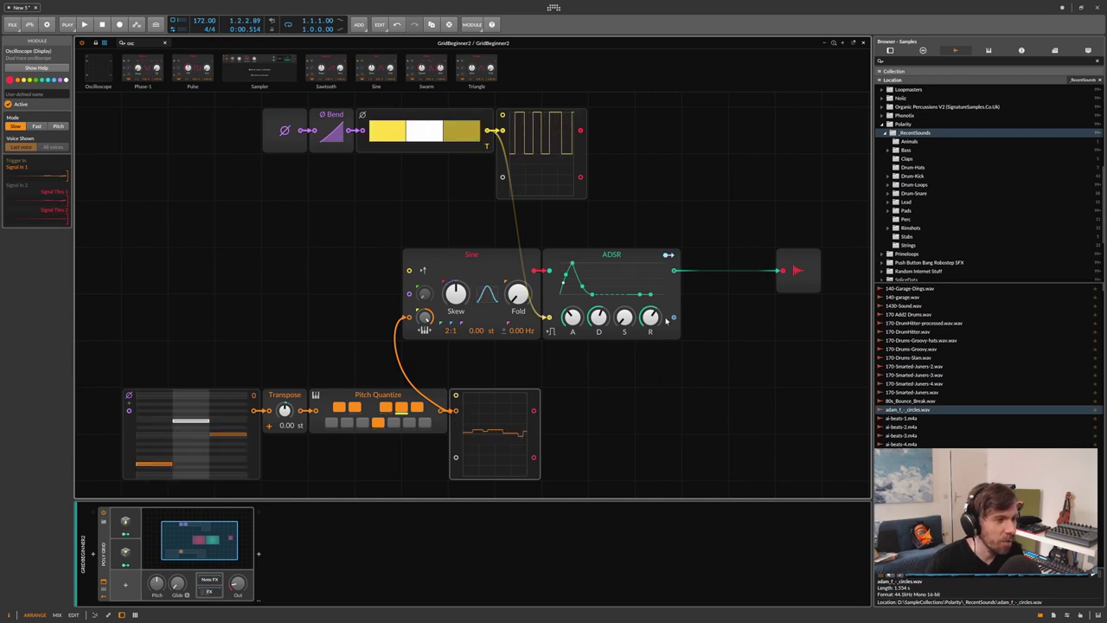
left_click(724, 329)
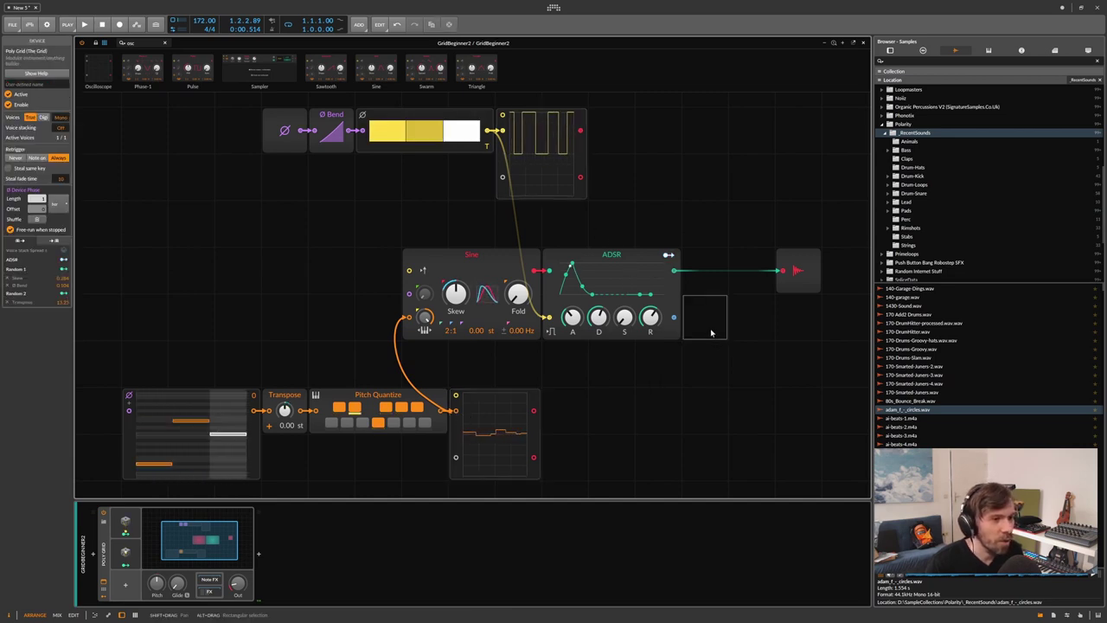
key("ctrl+v")
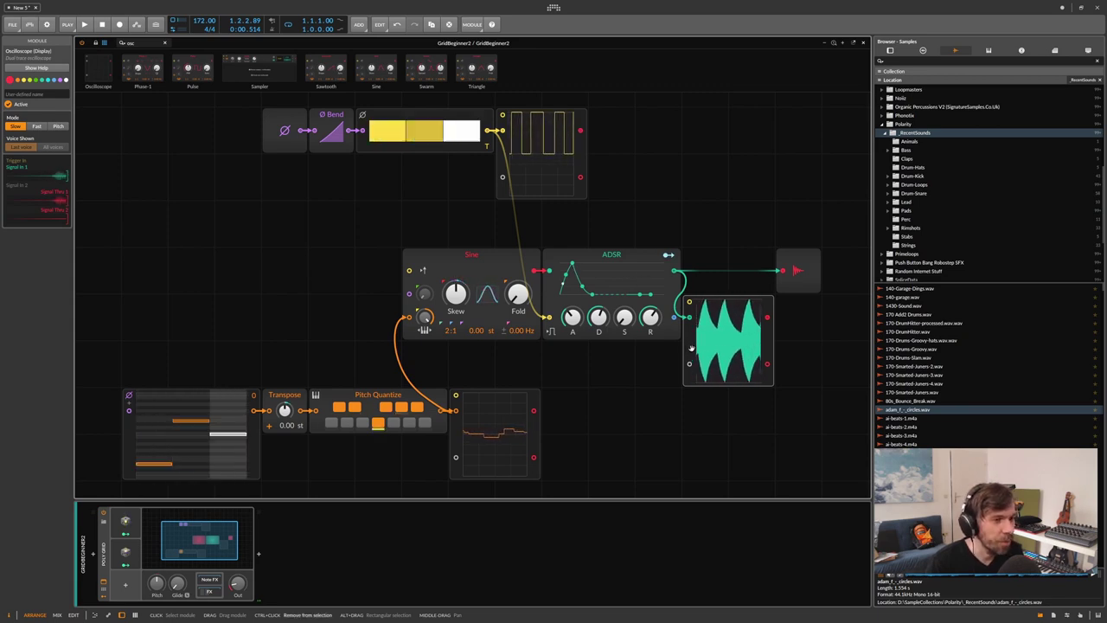
- Paste another oscilloscope for the Ø Bend output and space Phase In and Ø Bend away from the Gates module
left_click(286, 222)
key("ctrl+v")
left_click_drag(258, 128, 334, 140)
left_click_drag(315, 134, 258, 192)
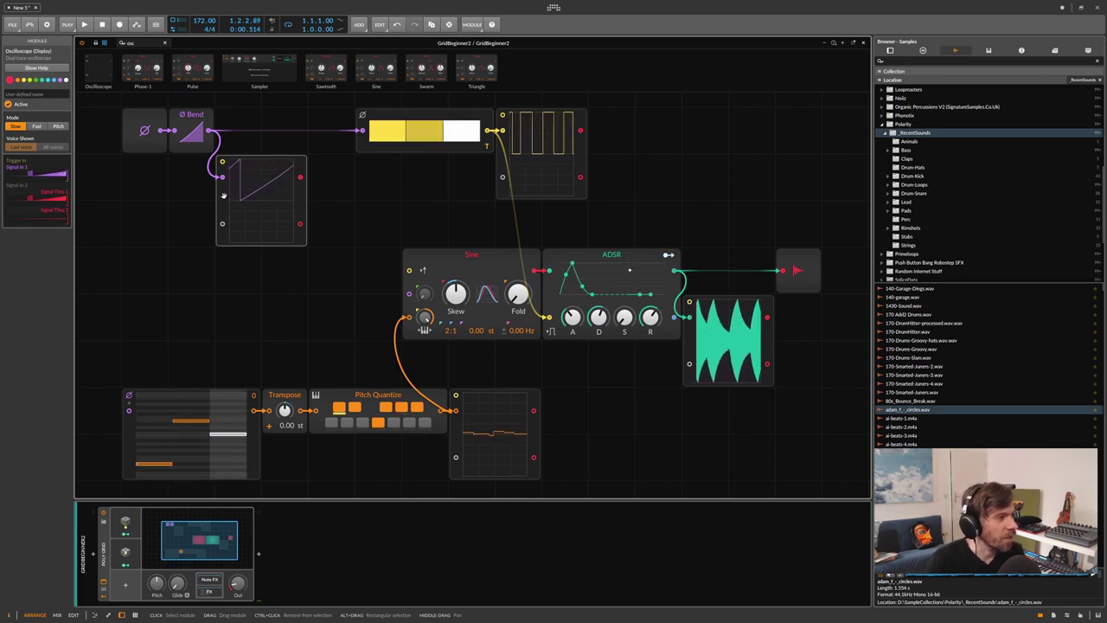
- Try bending the Ø Bend curve while its oscilloscope runs and reset it to default
left_click_drag(192, 133, 192, 173)
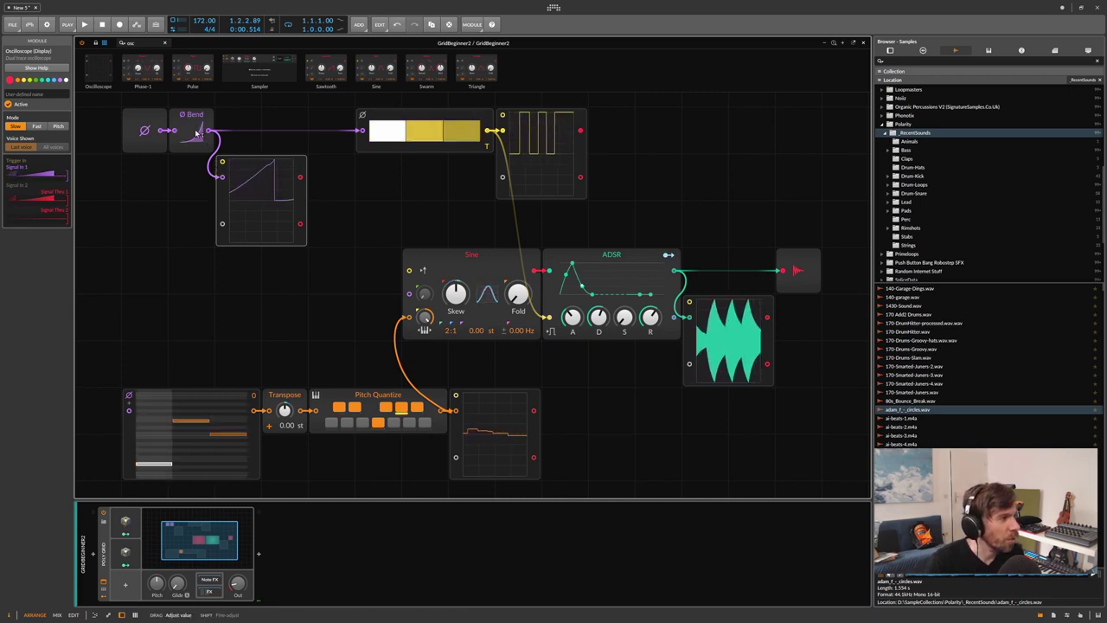
double_click(194, 134)
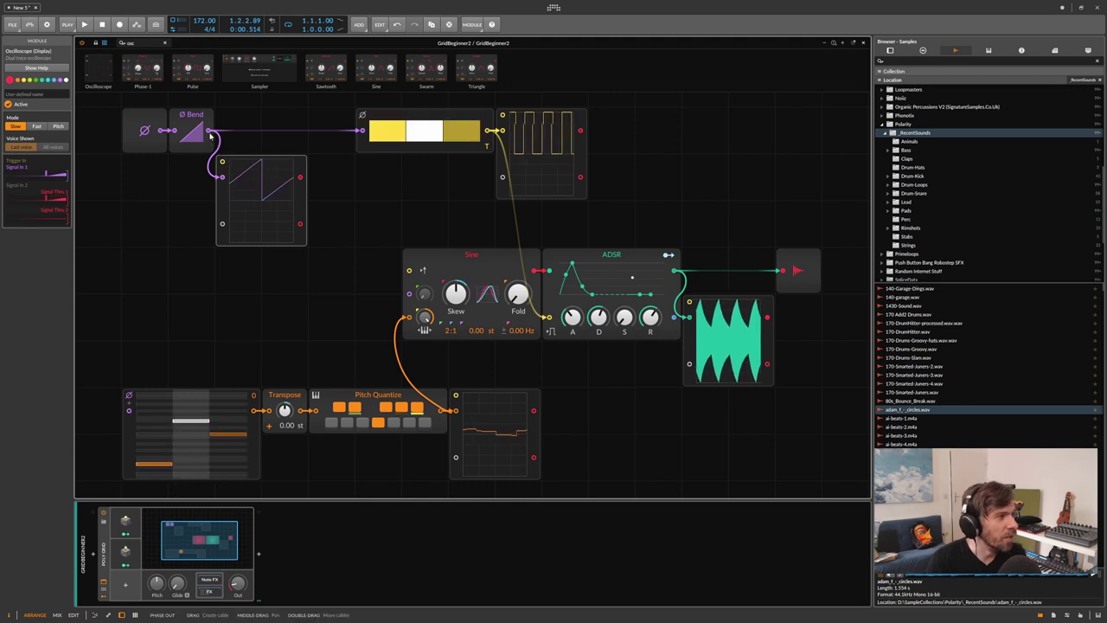
- Raise the Gates module's step count to 16 and then to 29, comparing it with the phase oscilloscope
left_click(366, 147)
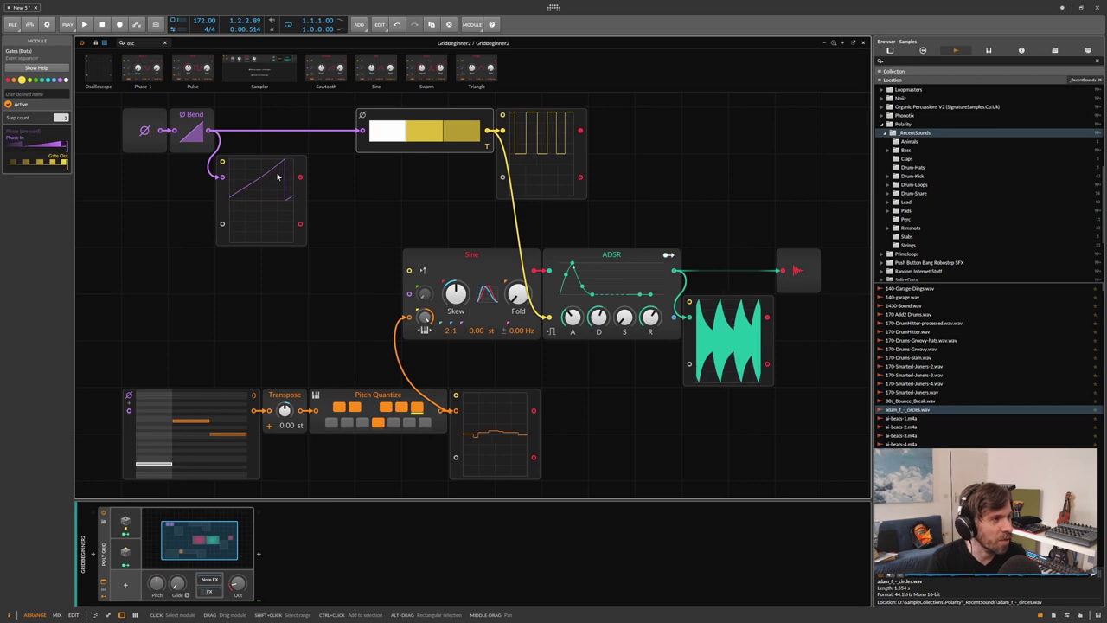
left_click(227, 198)
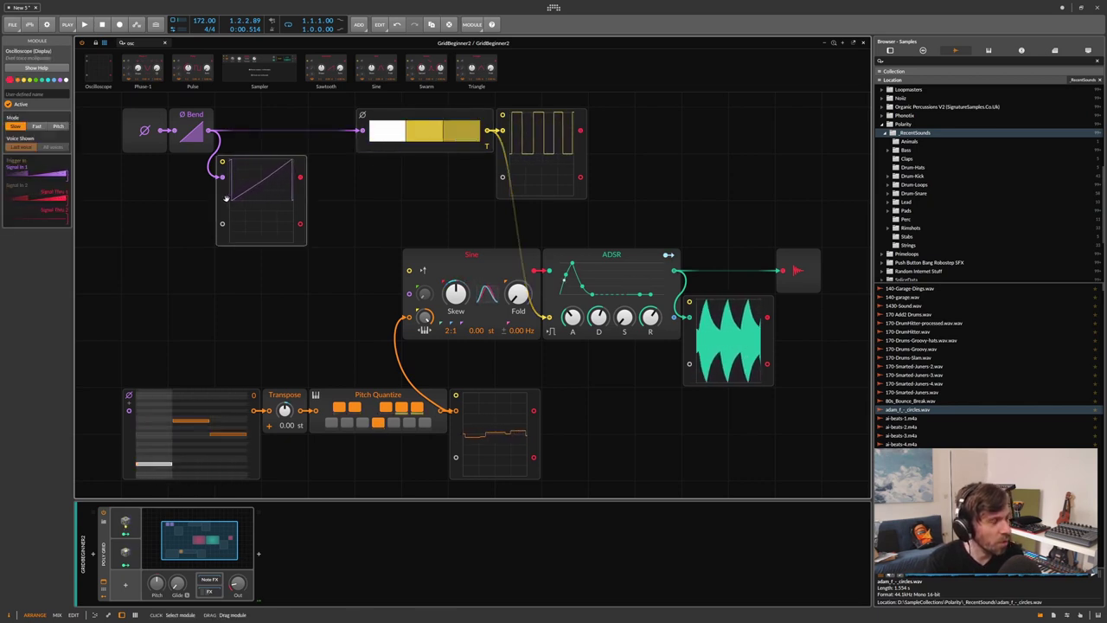
left_click(367, 140)
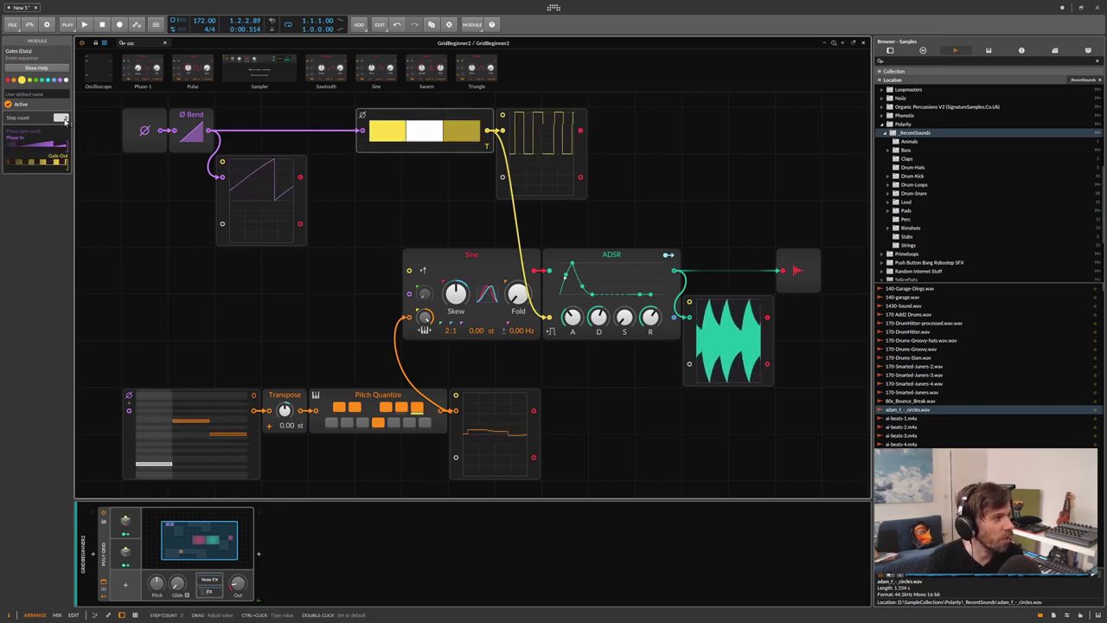
left_click_drag(65, 121, 65, 112)
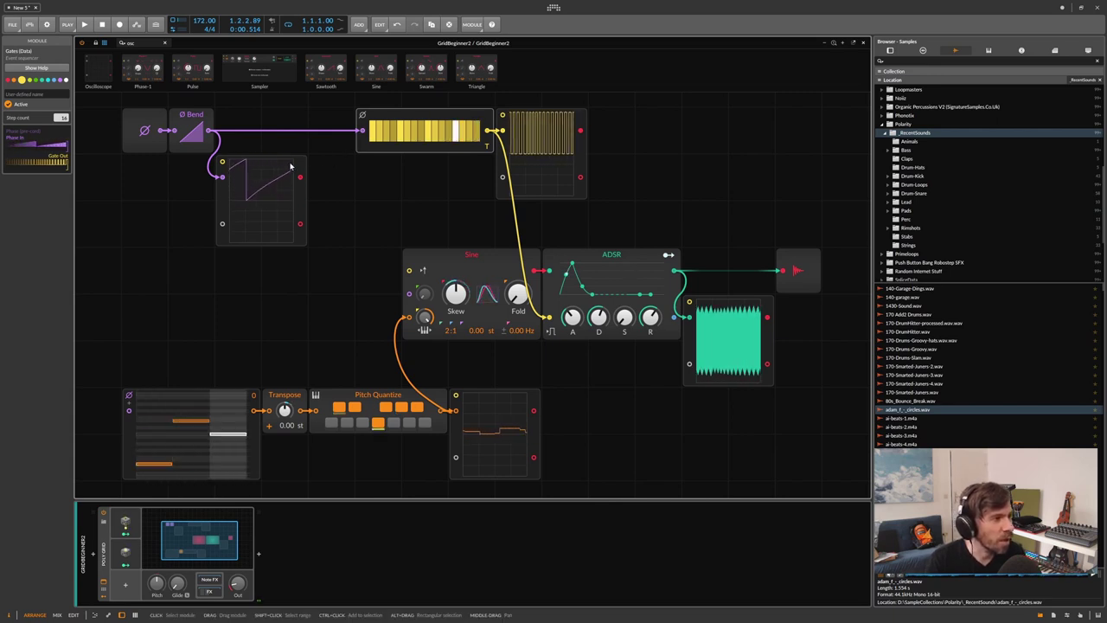
left_click_drag(62, 118, 63, 130)
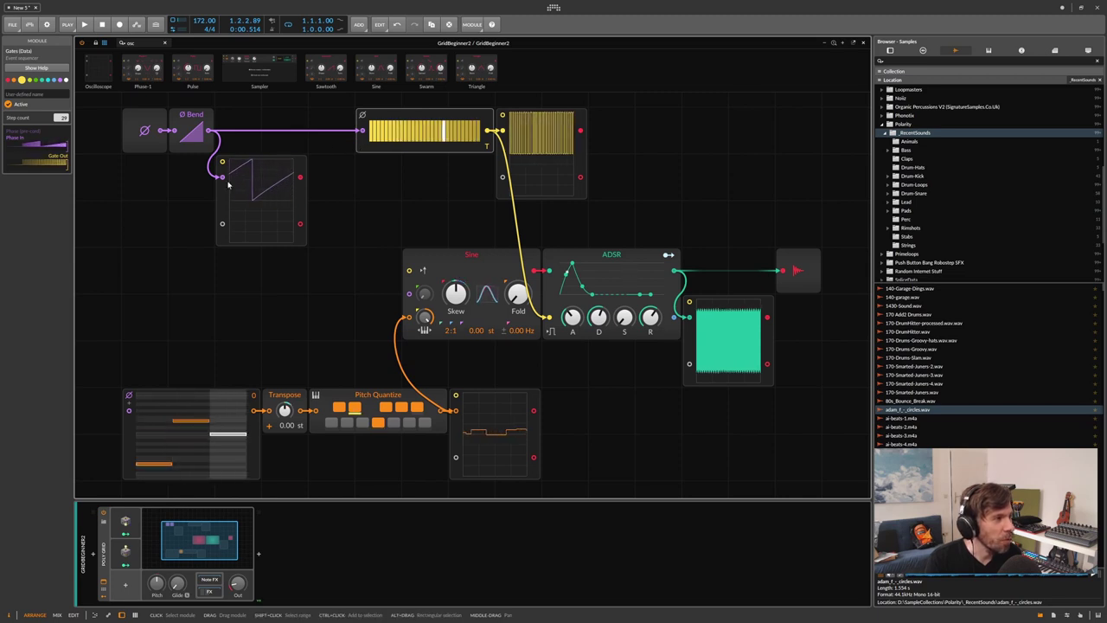
- Shift the phase oscilloscope away from Phase In and insert a Ø Reverse module between Phase In and Ø Bend
left_click(226, 200)
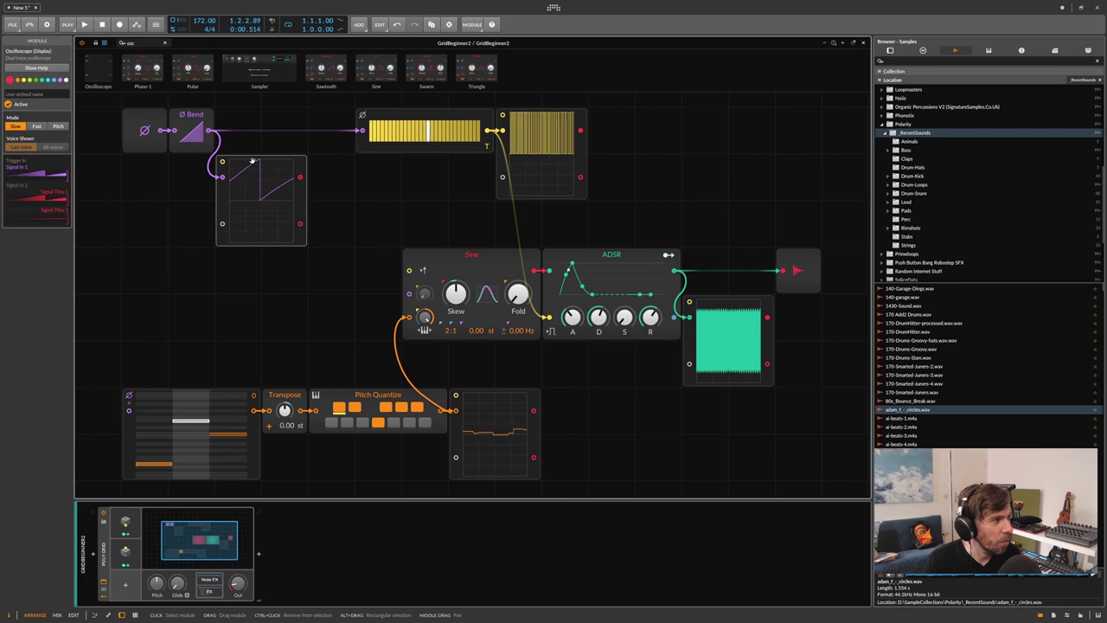
left_click(389, 149)
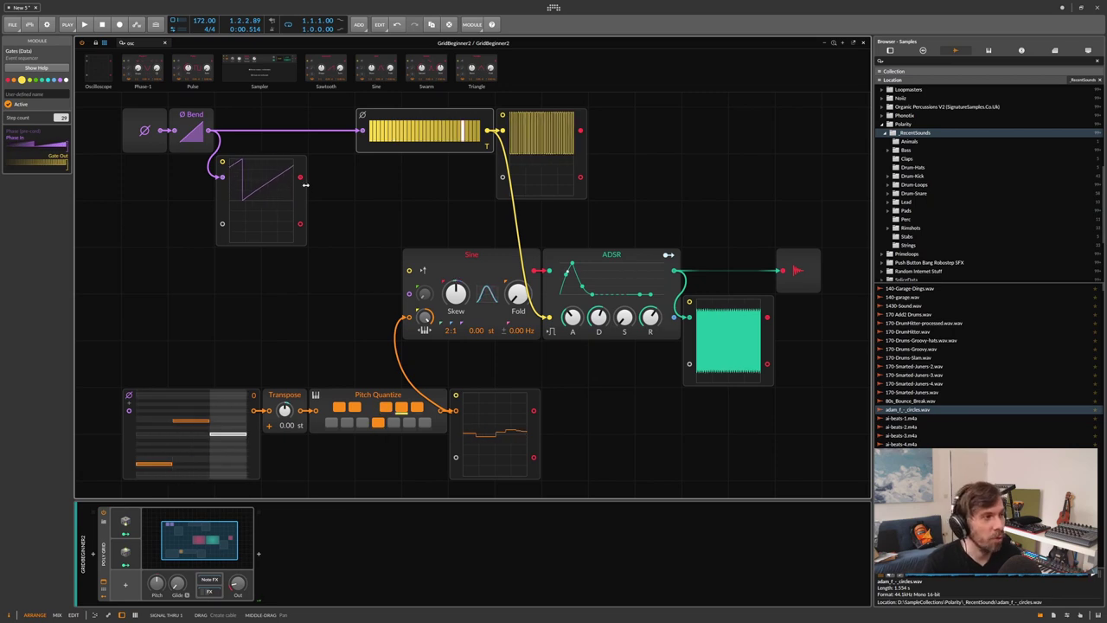
left_click_drag(306, 184, 353, 185)
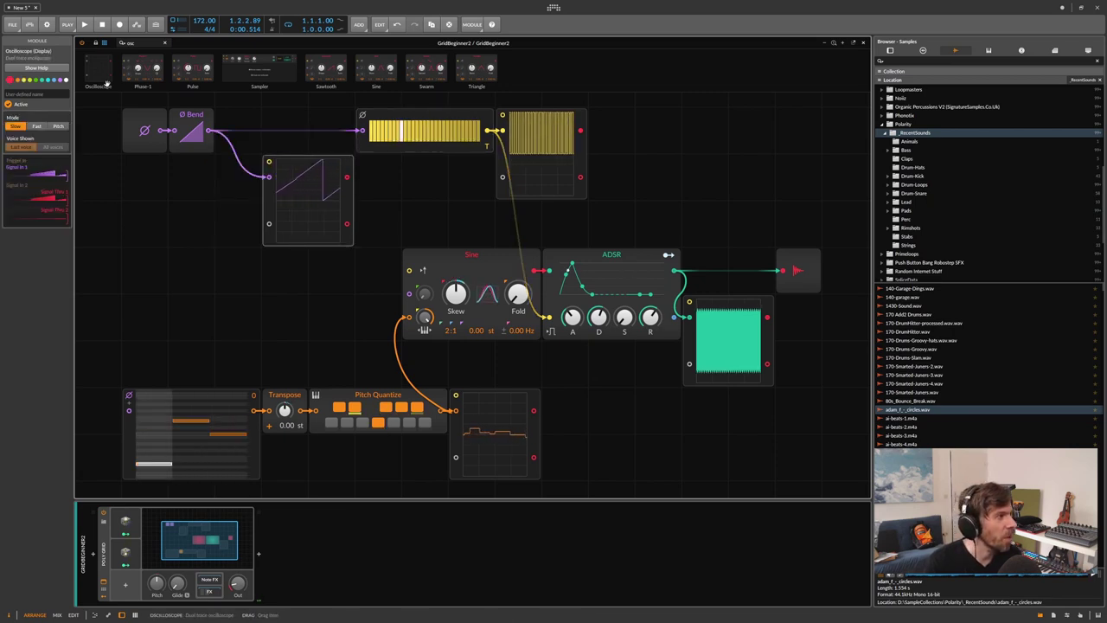
mouse_move(136, 44)
left_mouse_down()
mouse_move(105, 44)
mouse_move(165, 100)
mouse_move(227, 115)
mouse_move(162, 131)
left_mouse_up()
type("rever")
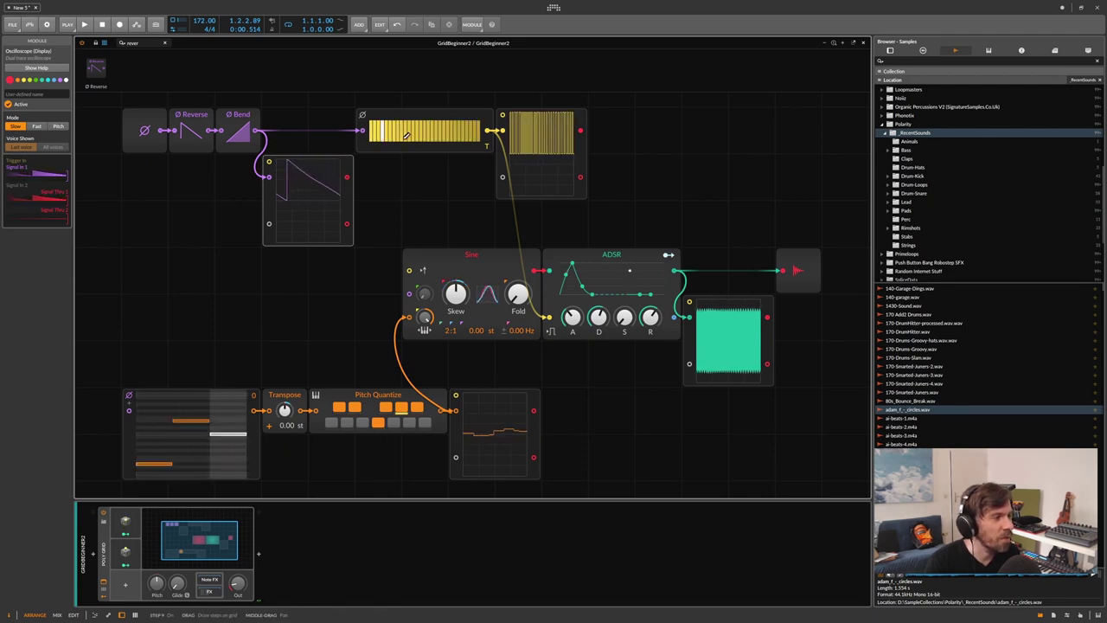
- Remove the Ø Reverse module and shift Ø Bend and its oscilloscope back beside Phase In
left_click(189, 122)
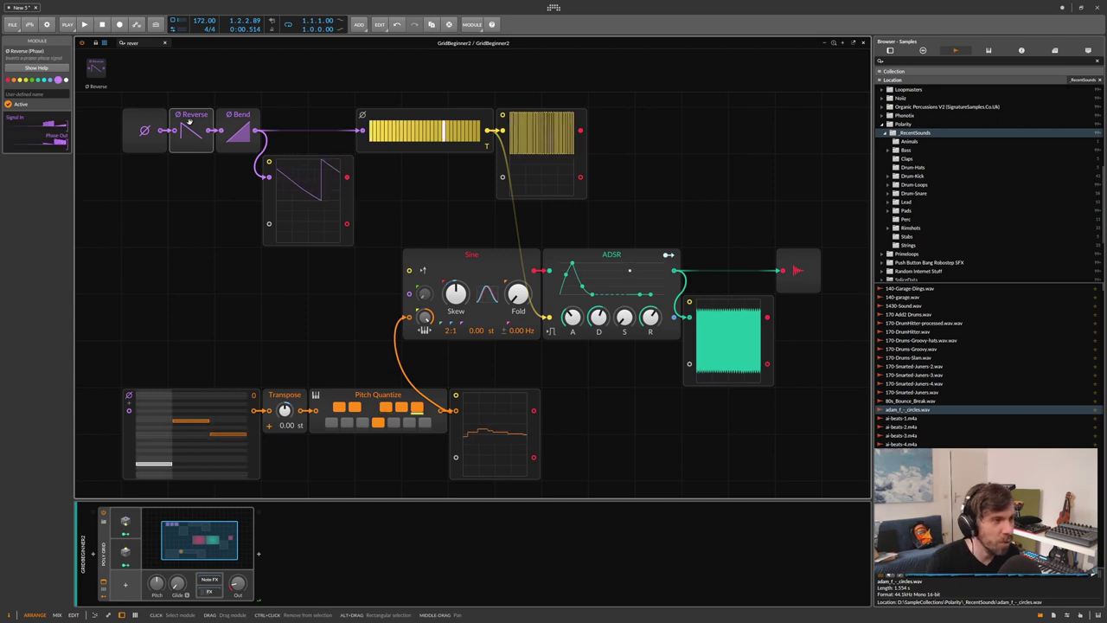
key("Delete")
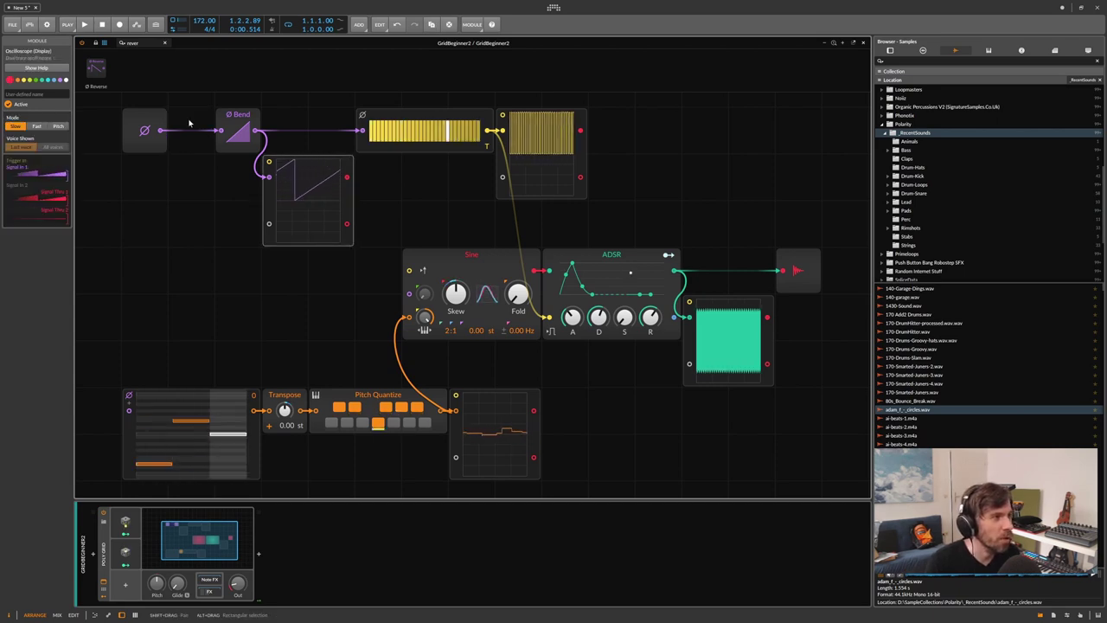
left_click_drag(239, 132, 192, 132)
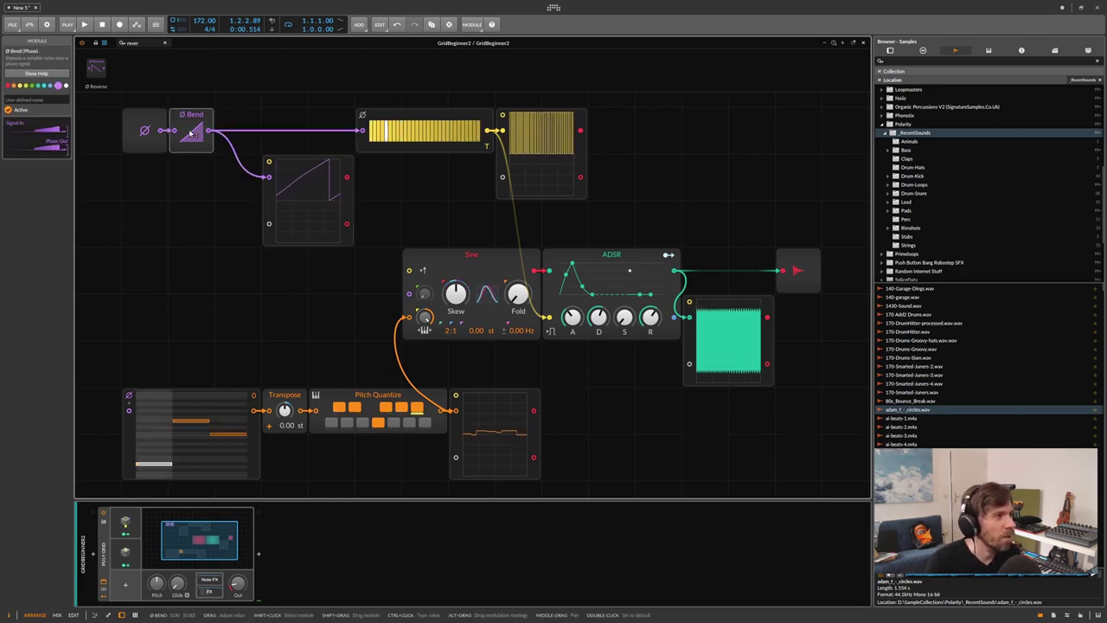
left_click_drag(289, 200, 240, 200)
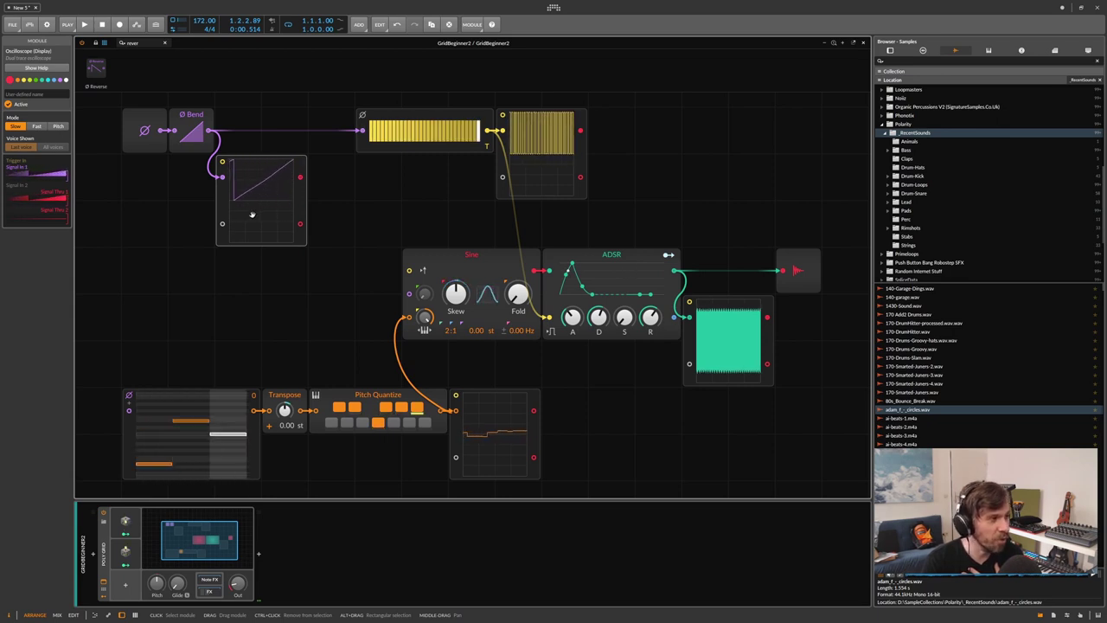
- Reduce the Gates module's step count to 3 and widen the oscilloscope on its gate output
left_click(404, 148)
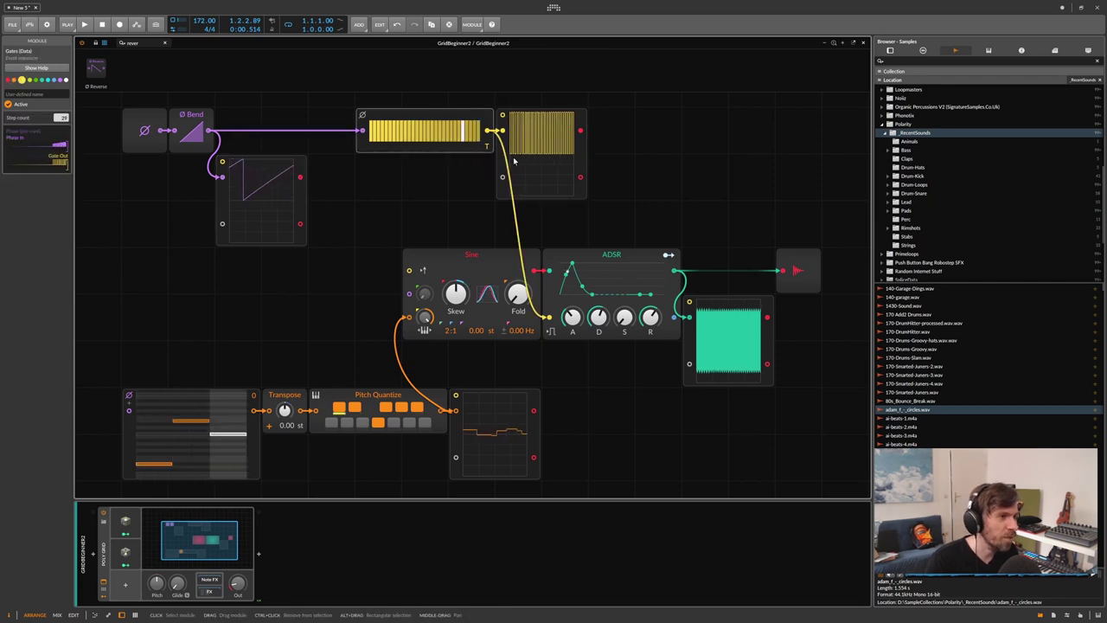
left_click(503, 158)
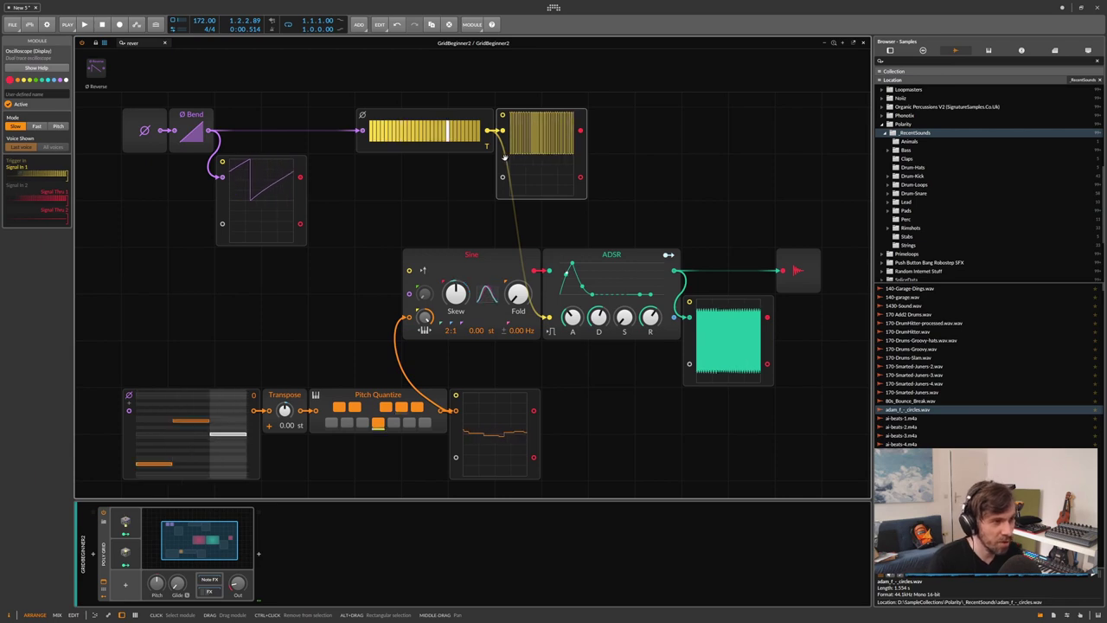
left_click(443, 148)
left_click_drag(62, 119, 62, 164)
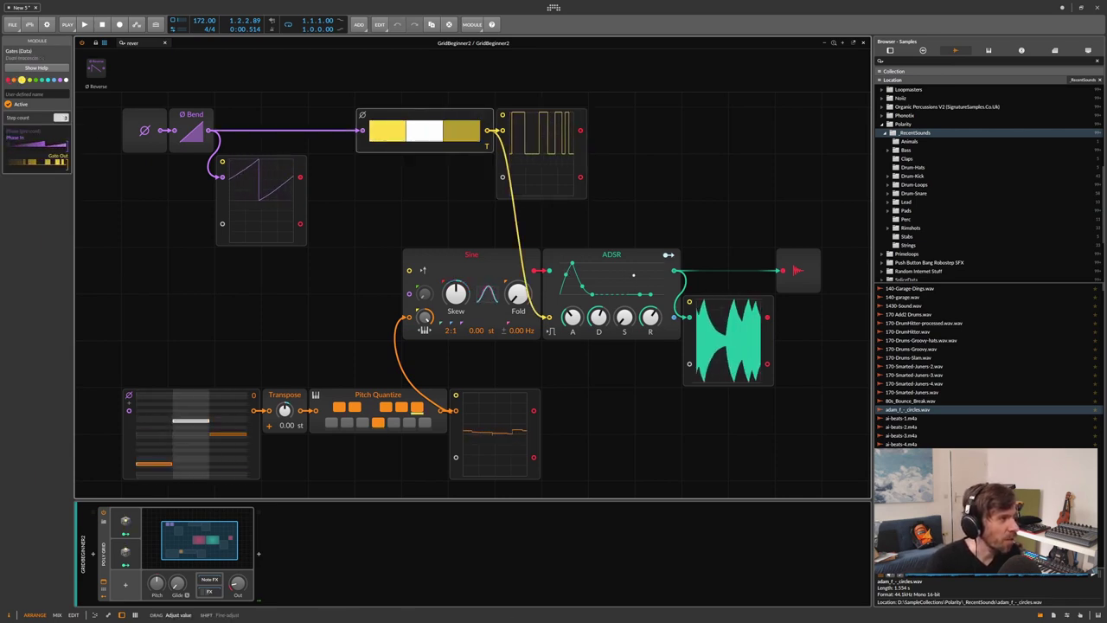
left_click_drag(589, 163, 625, 163)
left_click(520, 161)
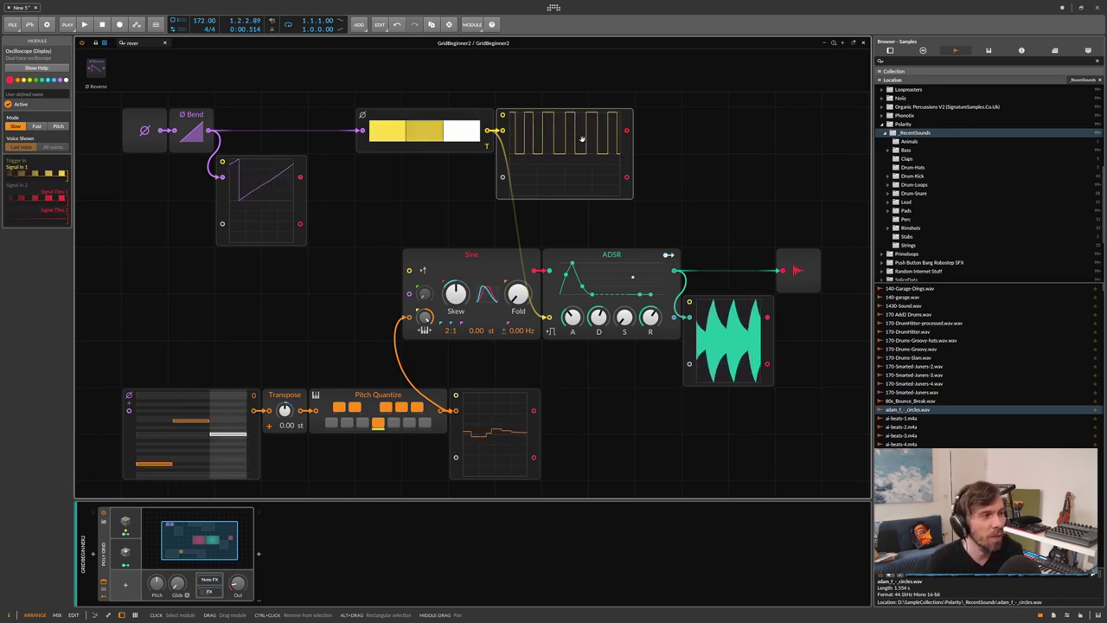
- Compare the phase, gate and pitch oscilloscopes, and examine the signal at the Sine oscillator's pitch input
left_click(224, 196)
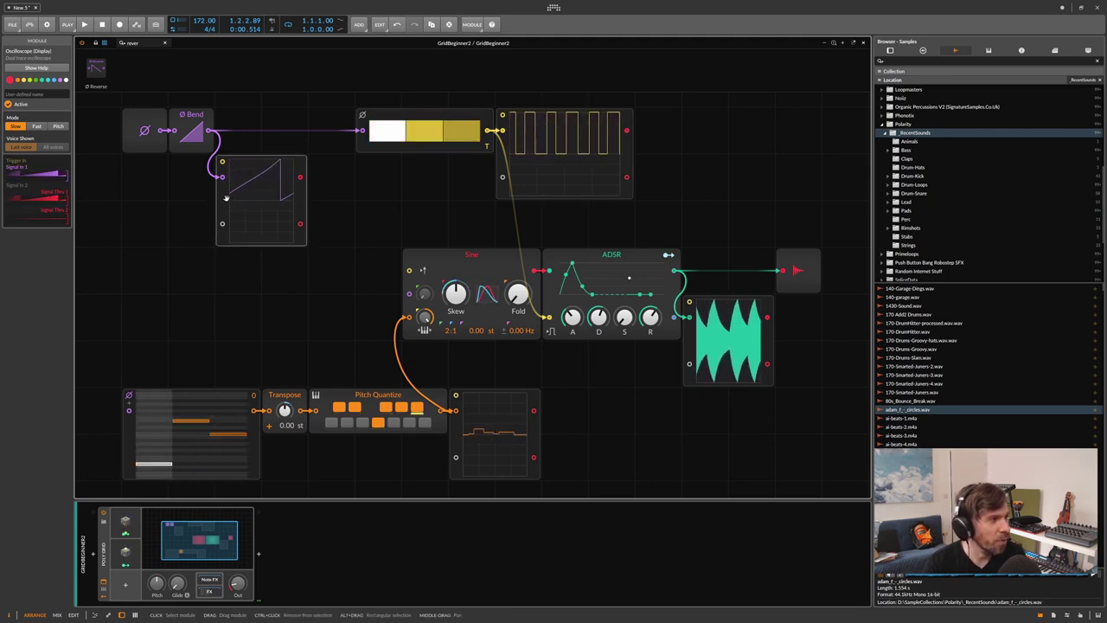
left_click(558, 154)
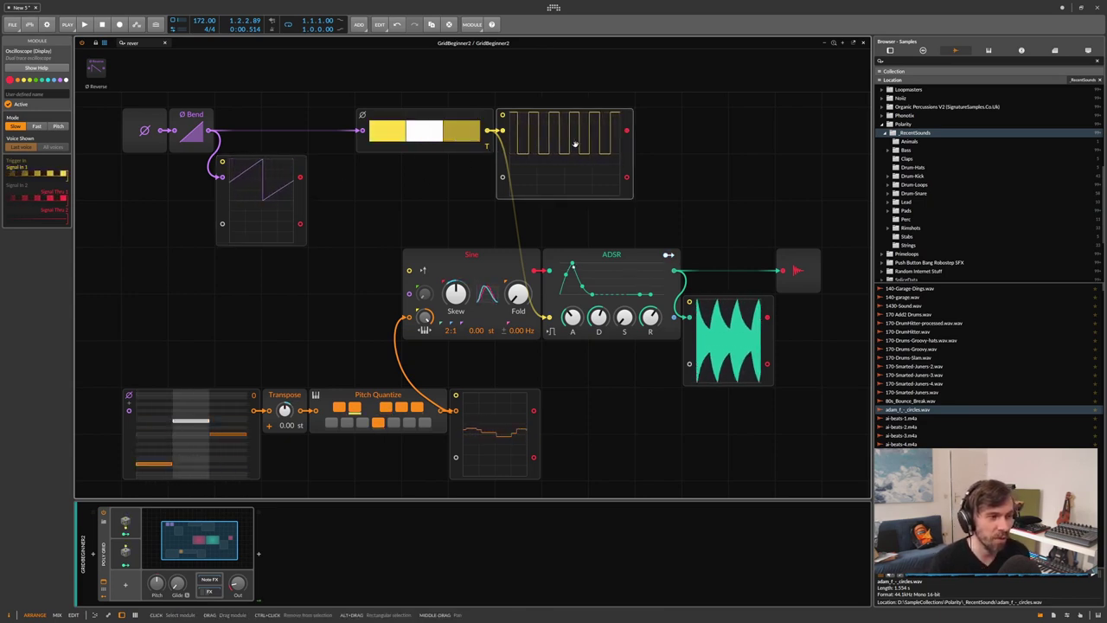
left_click(459, 428)
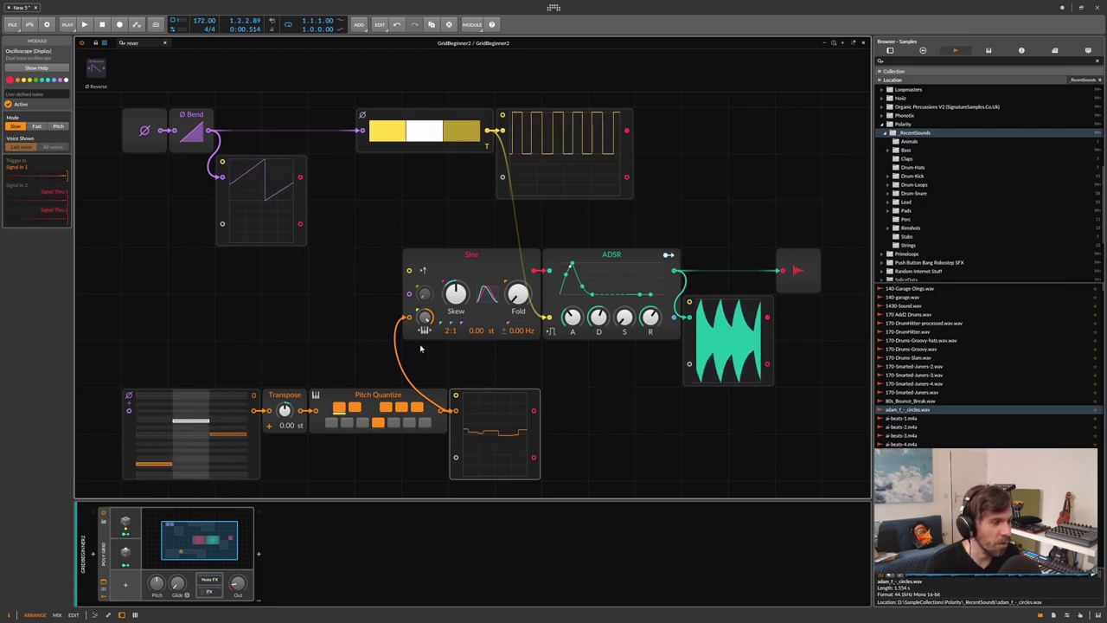
left_click(404, 323)
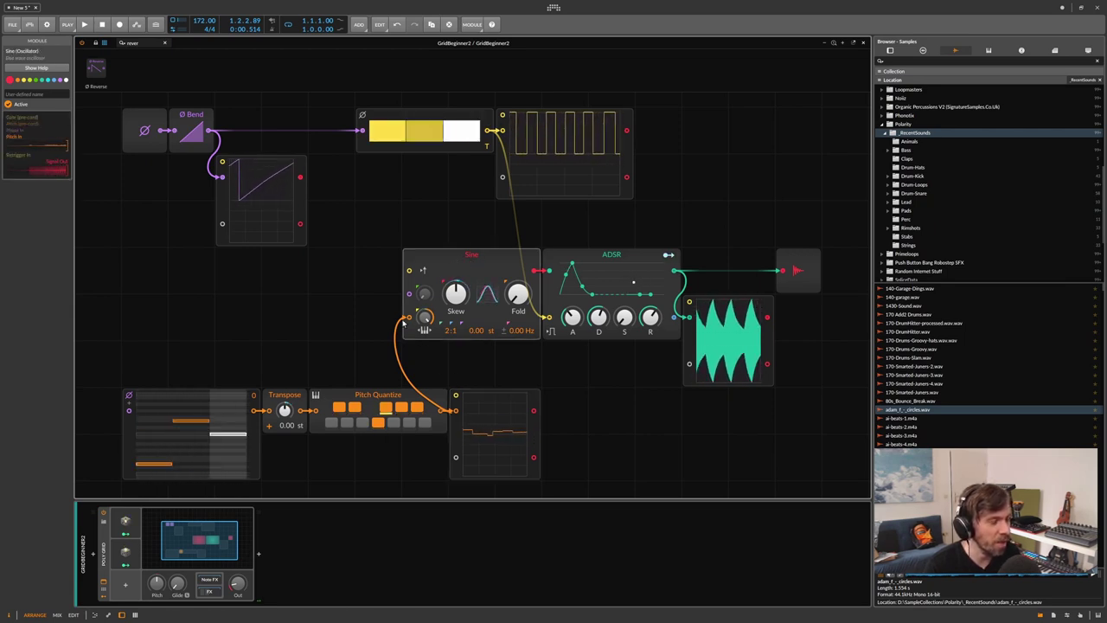
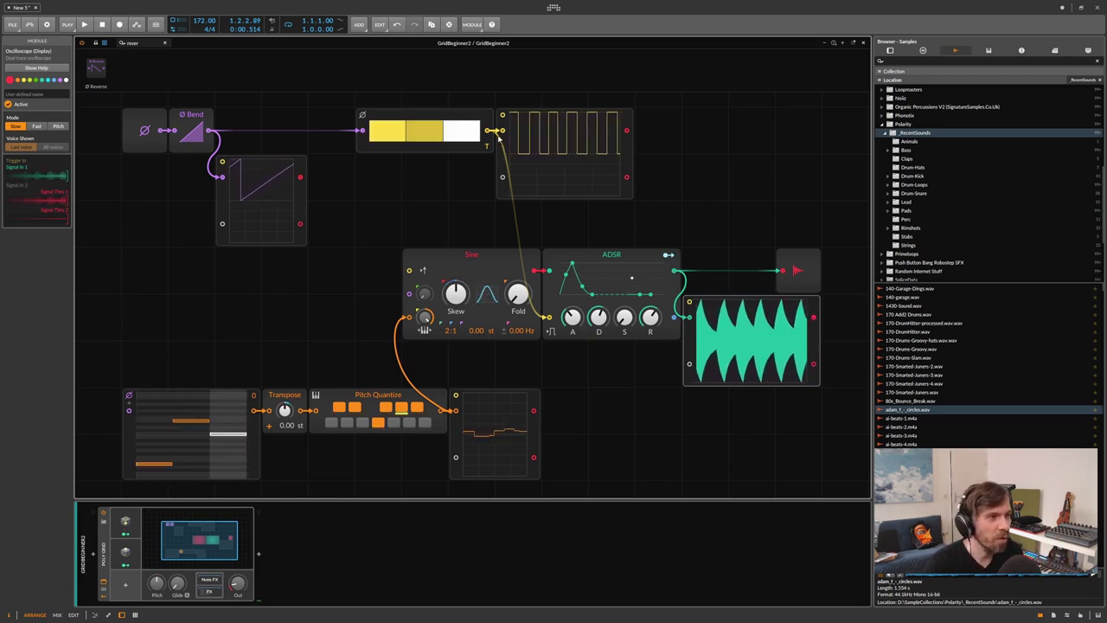
- Try routing the Gates output straight into the audio output module, and restore the ADSR connection to it
left_click_drag(487, 132, 776, 279)
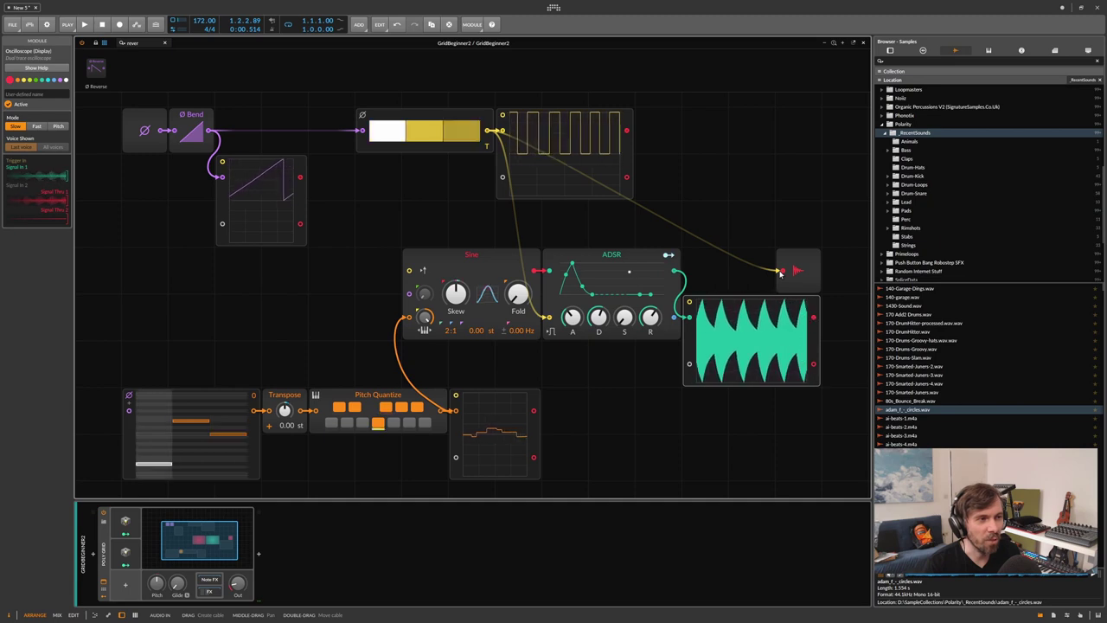
left_click_drag(782, 272, 594, 214)
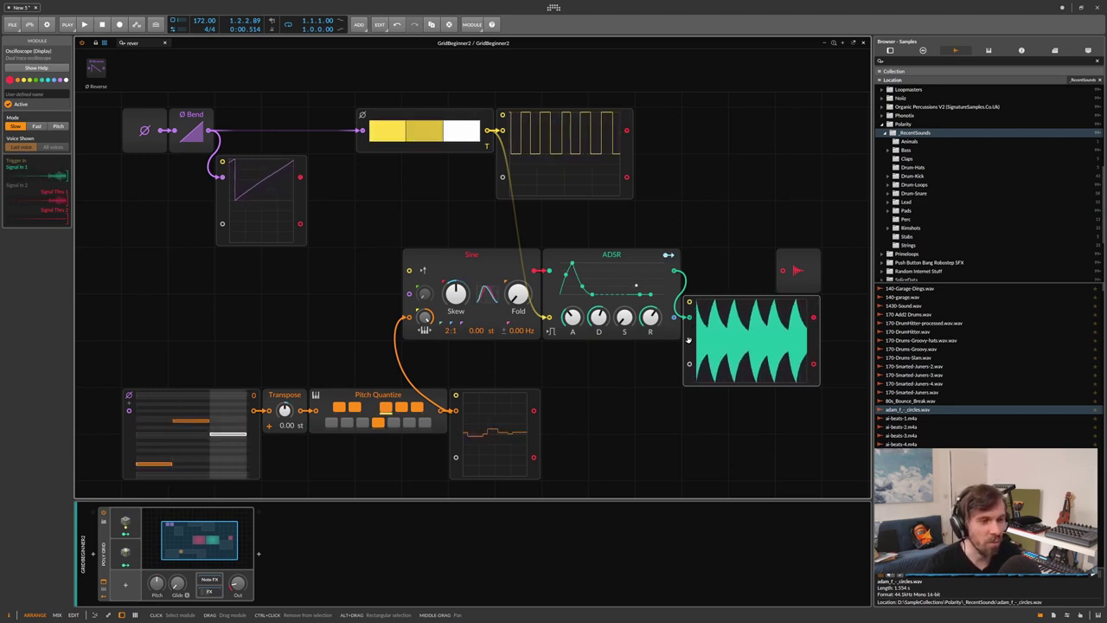
left_click_drag(675, 270, 783, 271)
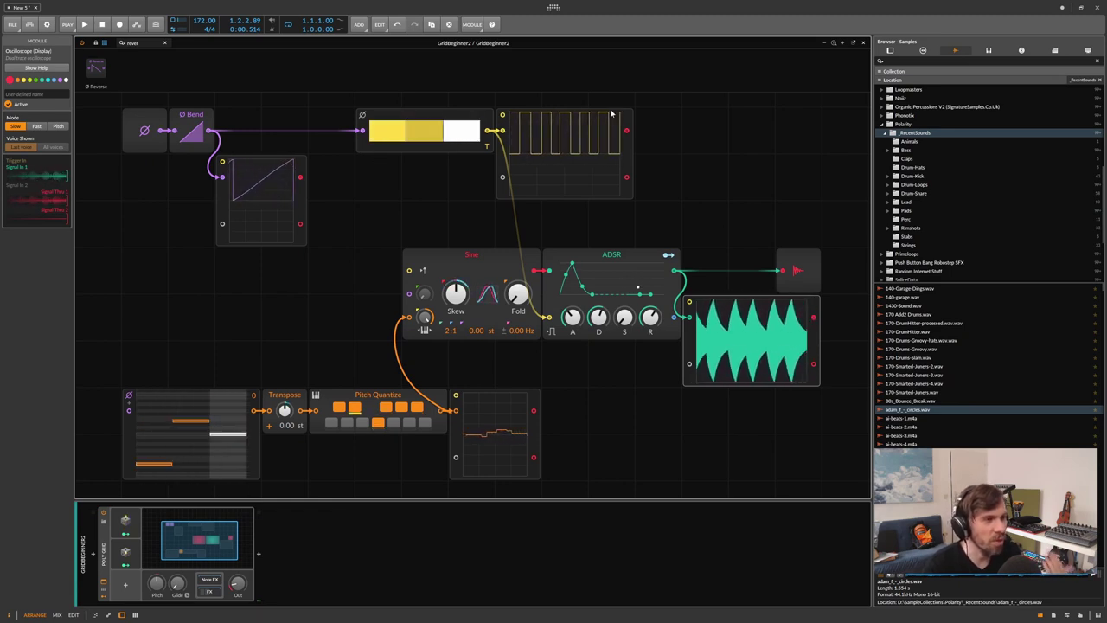
- Try driving the Sine's pitch input from the gate oscilloscope's signal thru at a raised output level, and restore the Pitch Quantize cable
left_click_drag(627, 130, 408, 318)
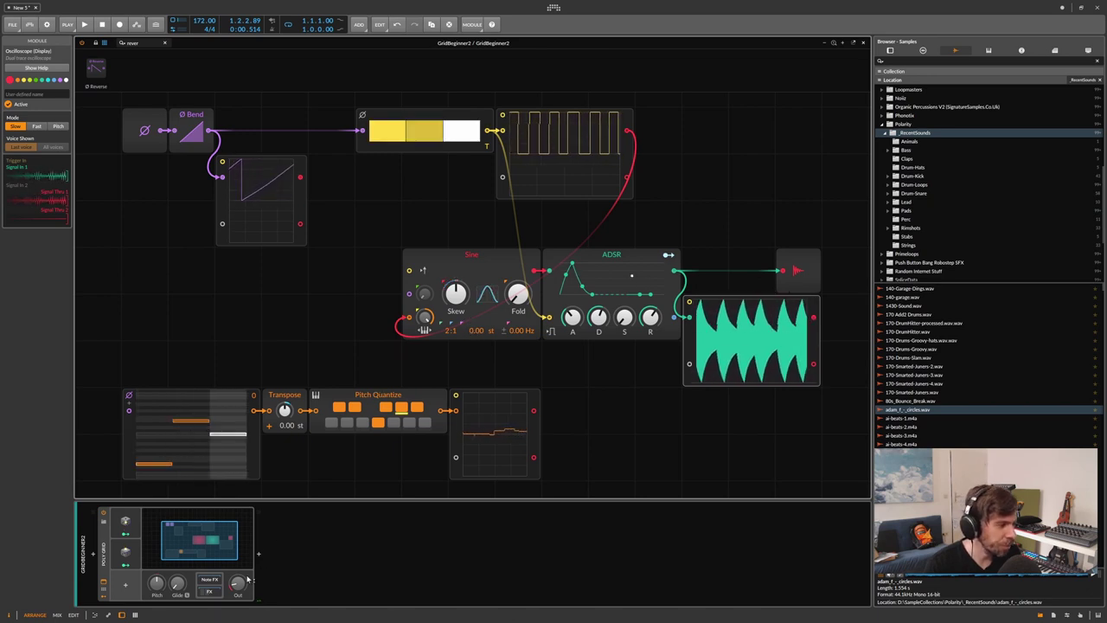
left_click_drag(238, 584, 238, 561)
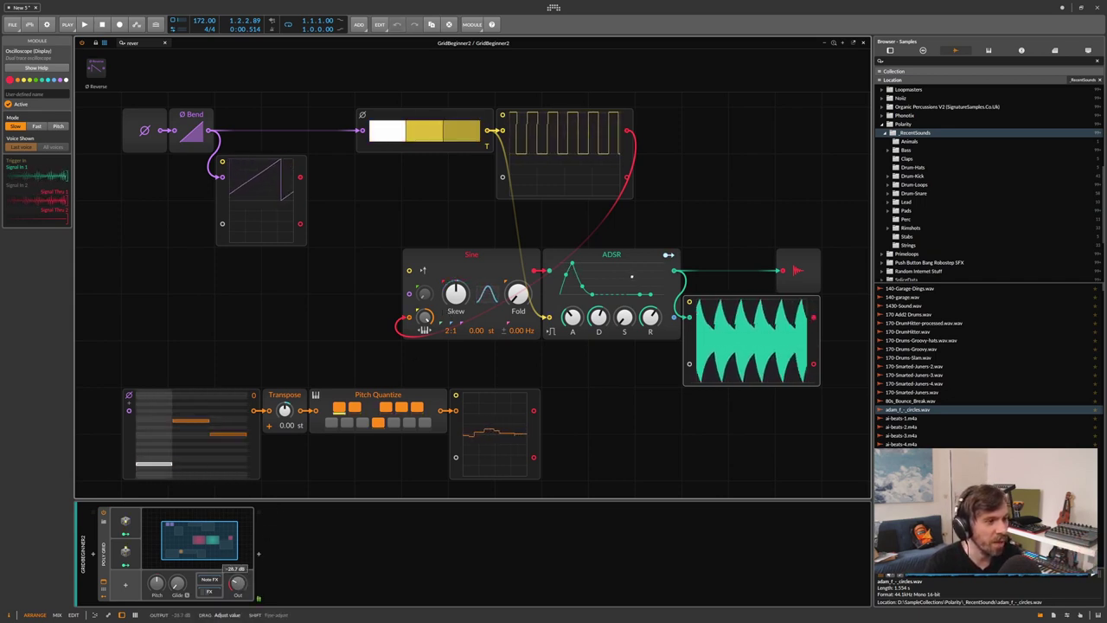
left_click_drag(237, 583, 238, 578)
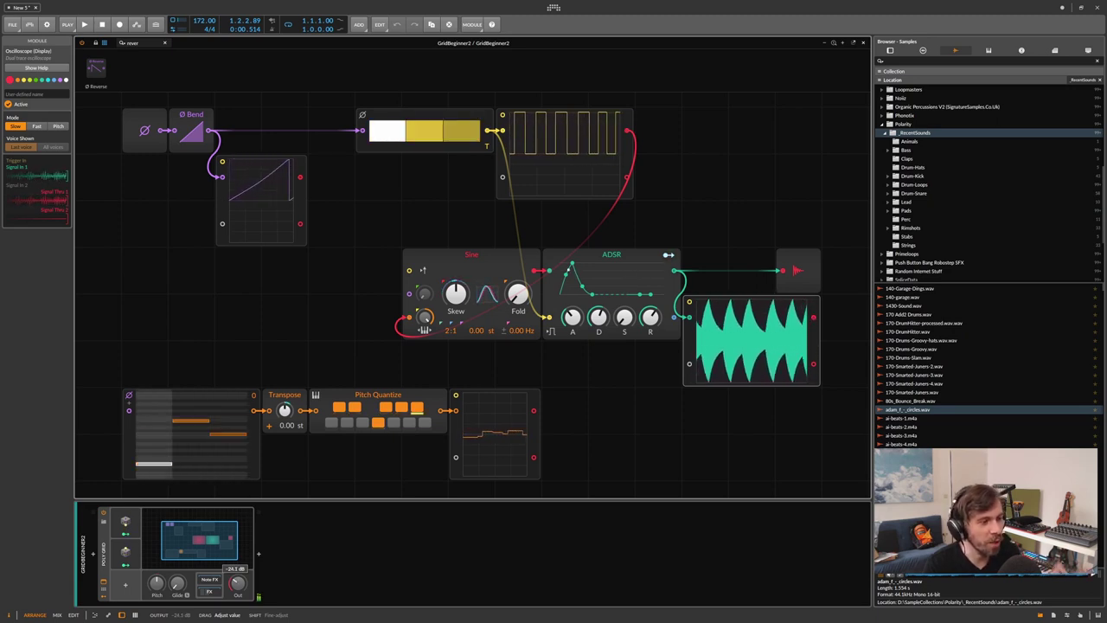
left_click_drag(237, 583, 237, 566)
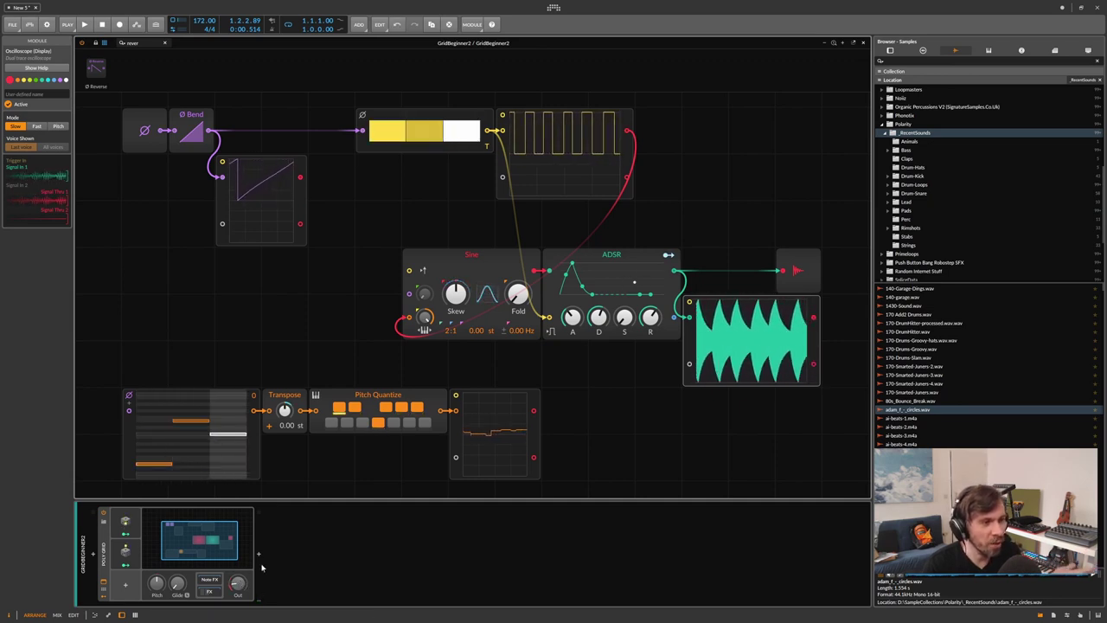
double_click(410, 318)
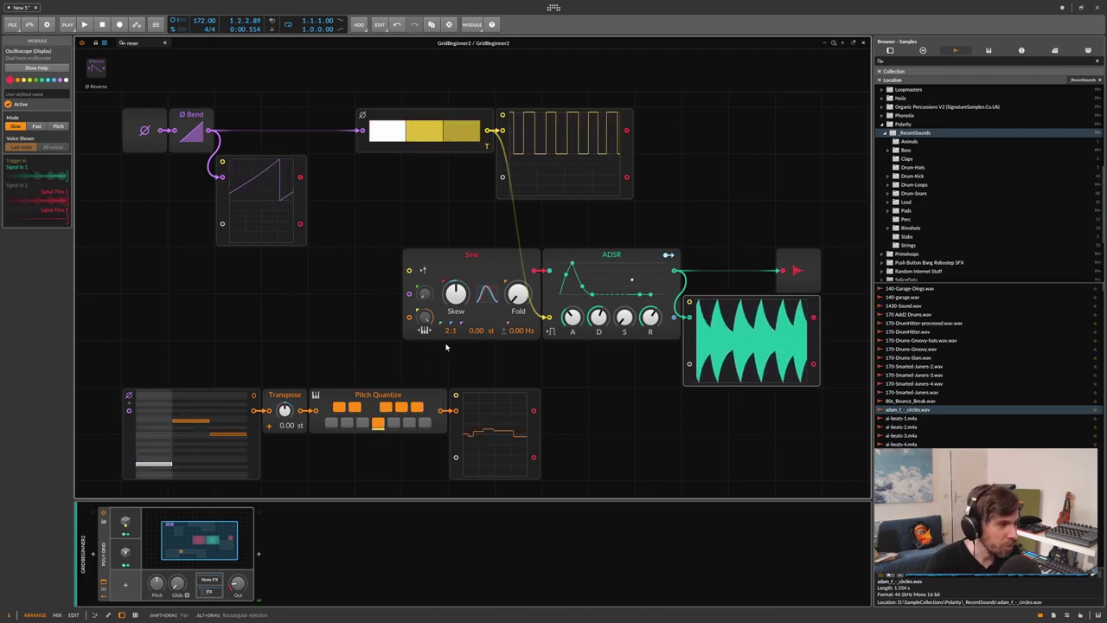
left_click_drag(419, 334, 409, 316)
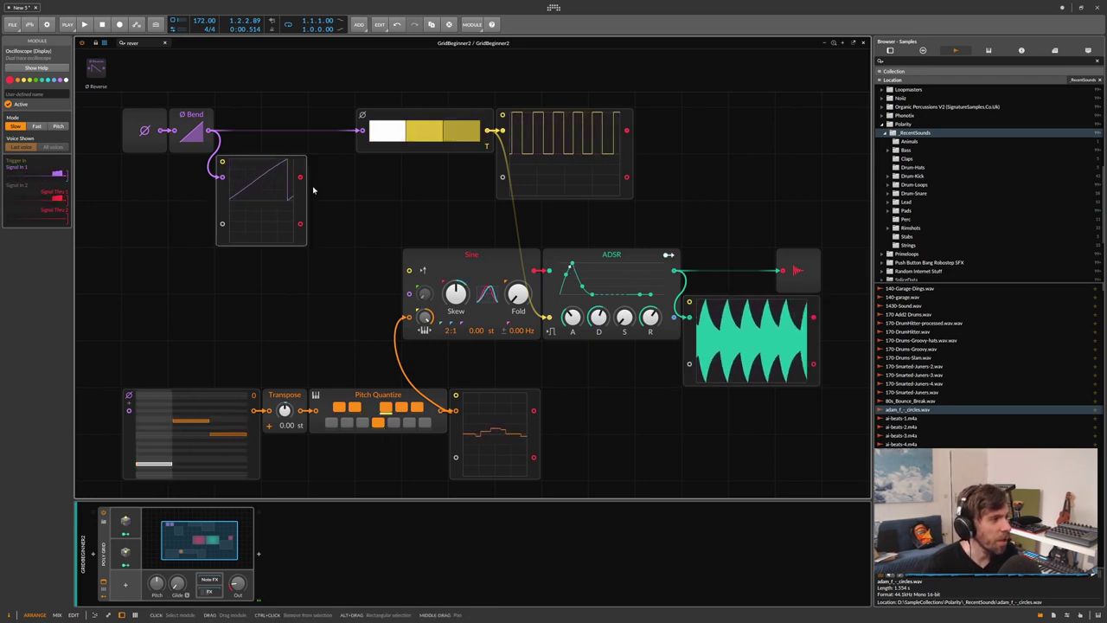
- Try driving the Sine's pitch input from the phase oscilloscope's signal thru, and reconnect Pitch Quantize to it
mouse_move(302, 179)
left_mouse_down()
mouse_move(392, 250)
mouse_move(404, 316)
mouse_move(363, 287)
mouse_move(300, 193)
left_mouse_up()
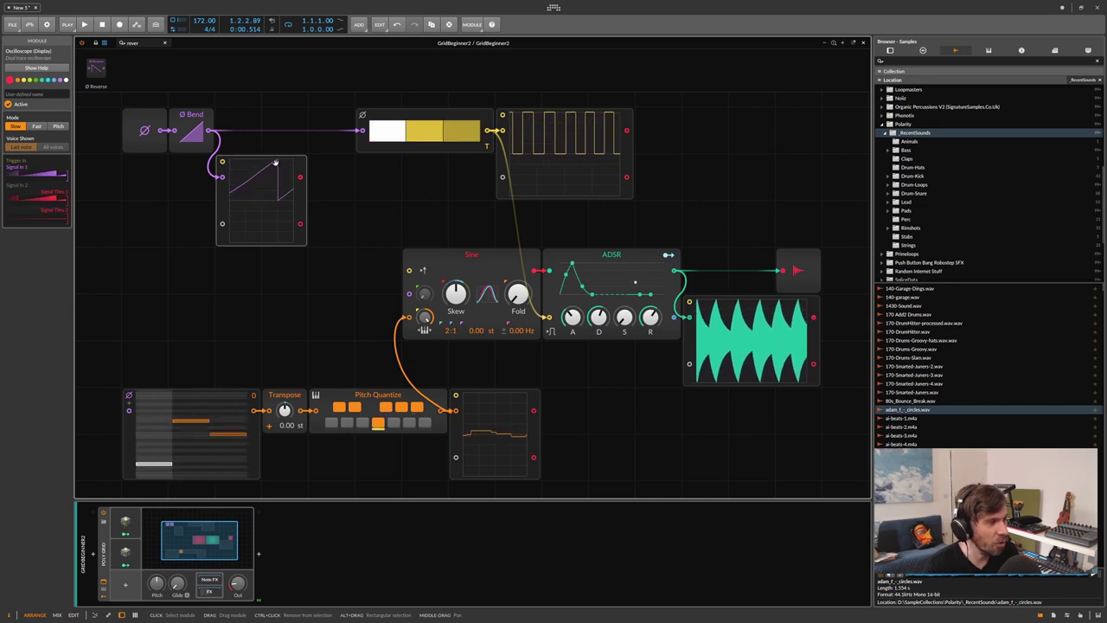
left_click_drag(299, 177, 407, 320)
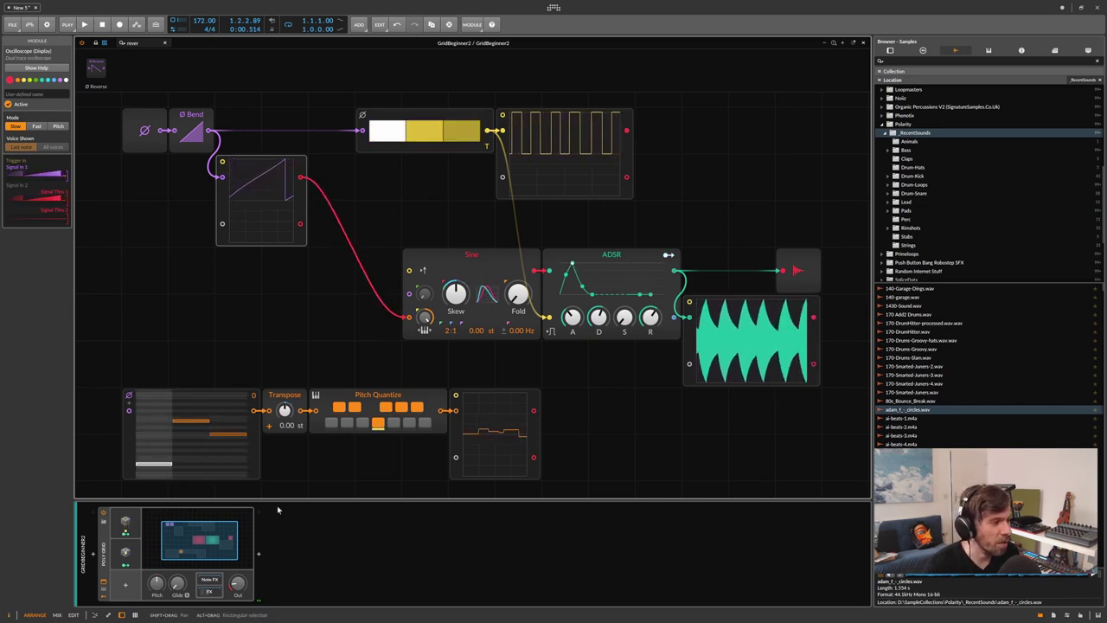
left_click_drag(238, 584, 238, 585)
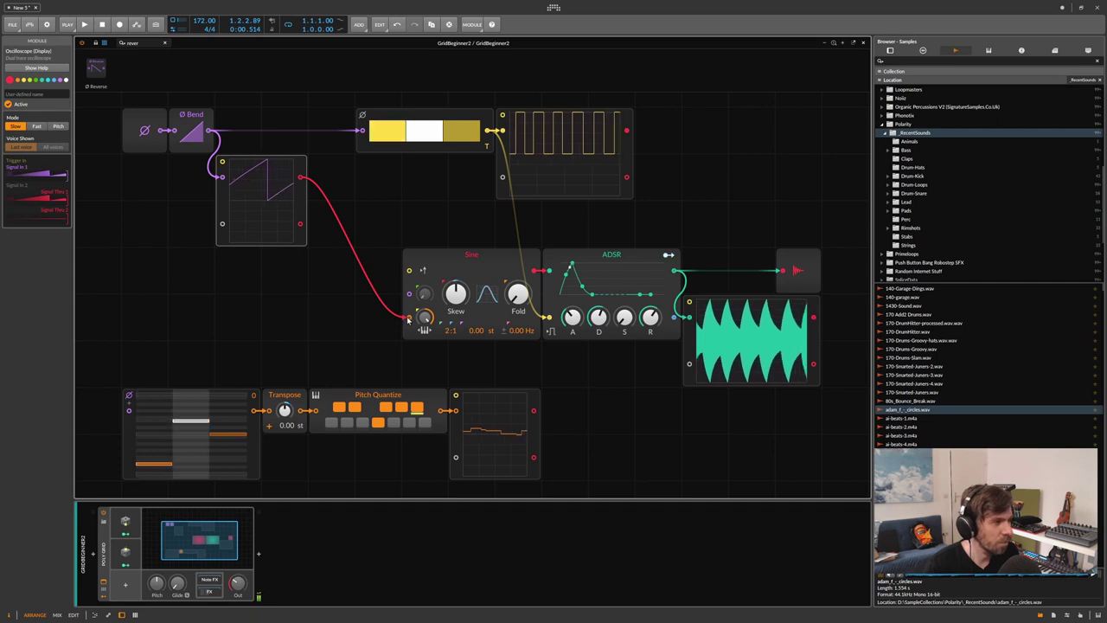
left_click_drag(409, 318, 376, 304)
left_click_drag(445, 379, 409, 317)
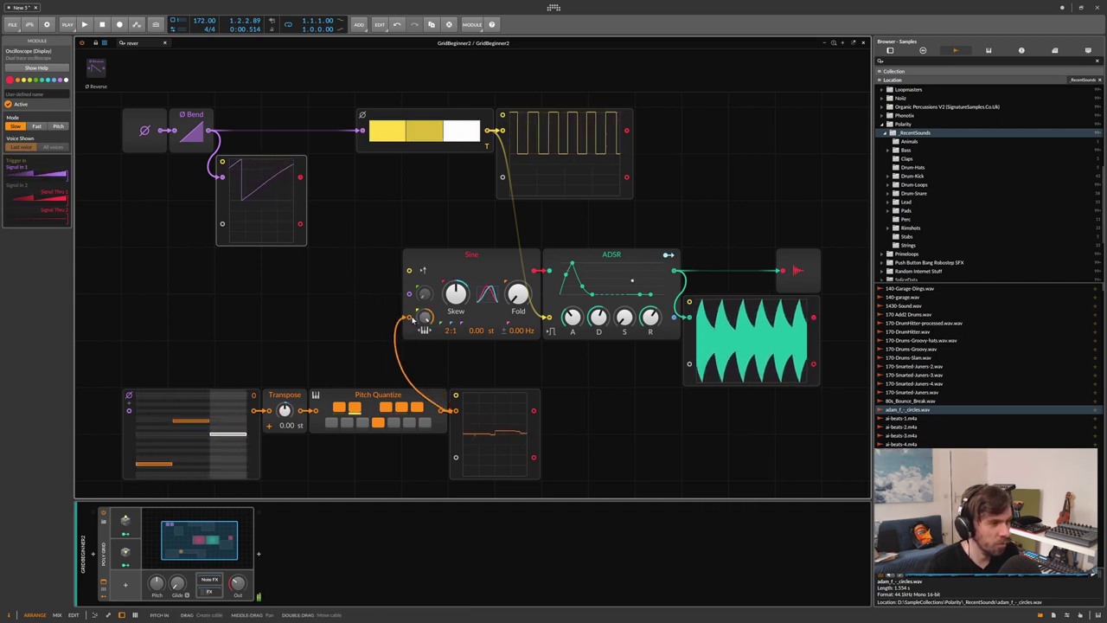
mouse_move(236, 583)
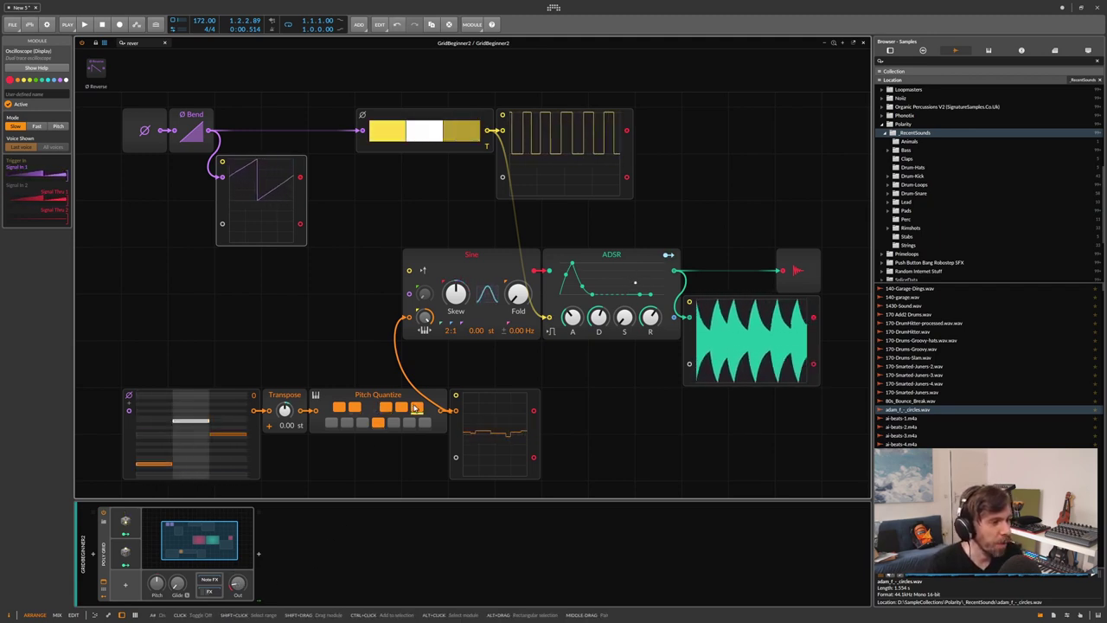
- Connect the Pitch Quantize output to the ADSR's gate input in place of the Gates signal, and inspect the ADSR and pitch oscilloscope
left_click(363, 398)
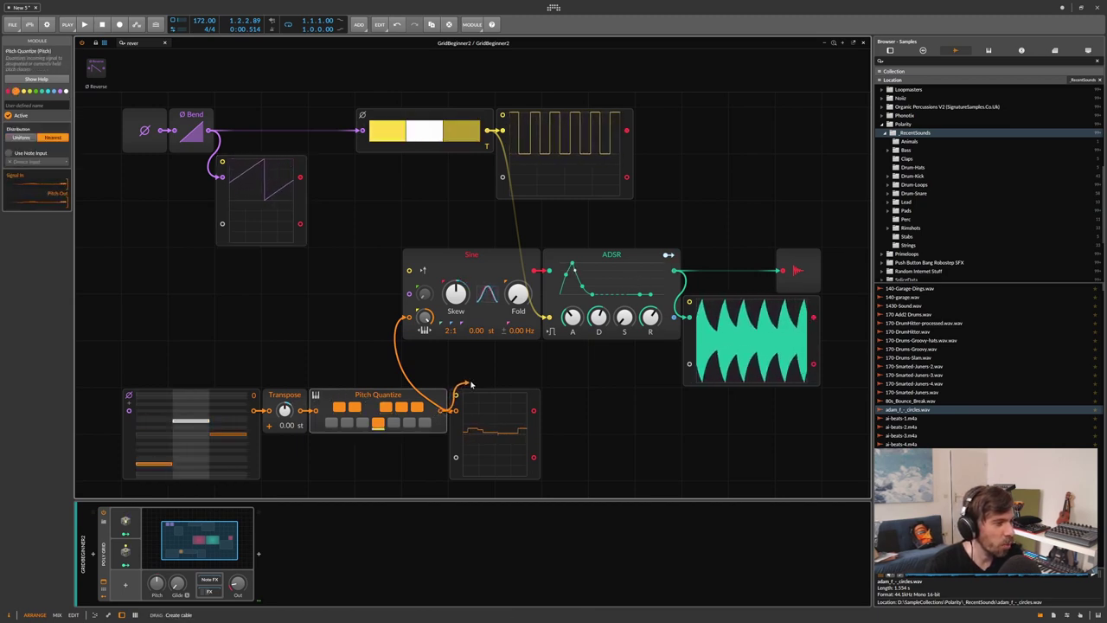
left_click_drag(446, 412, 548, 318)
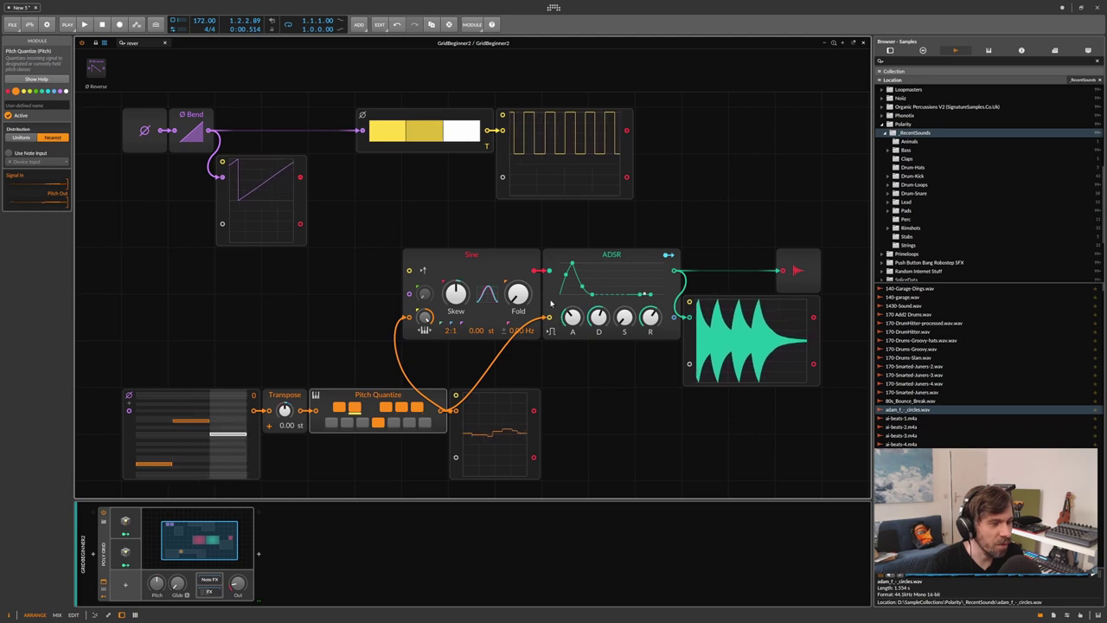
left_click(592, 294)
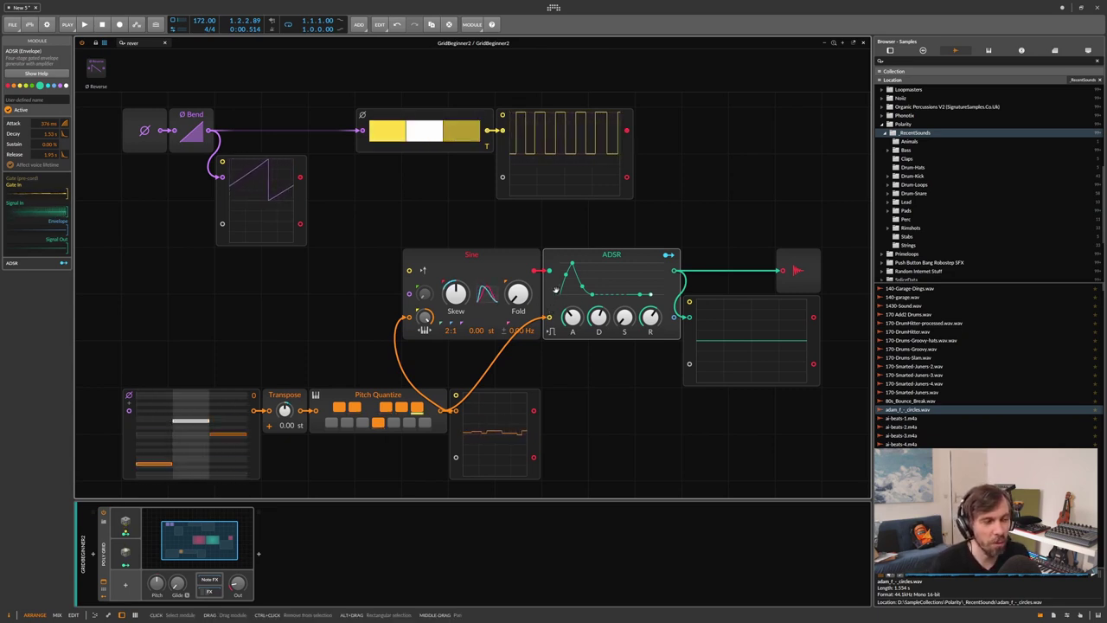
left_click(472, 436)
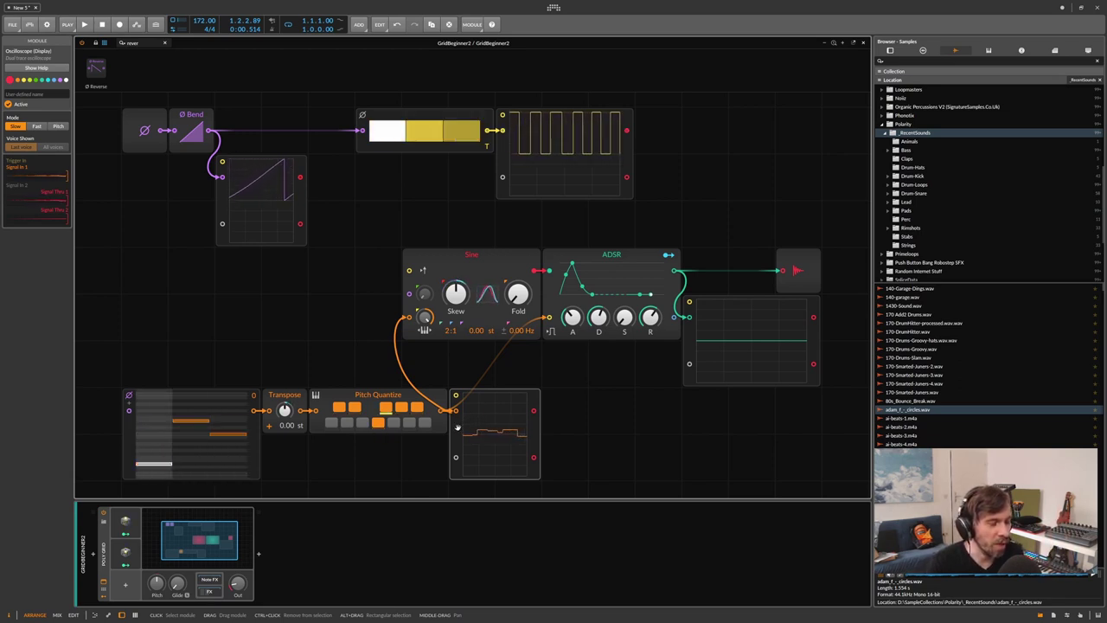
- Shift the pitch oscilloscope aside and insert a Gain - Vol module directly after Pitch Quantize
left_click_drag(458, 428, 504, 427)
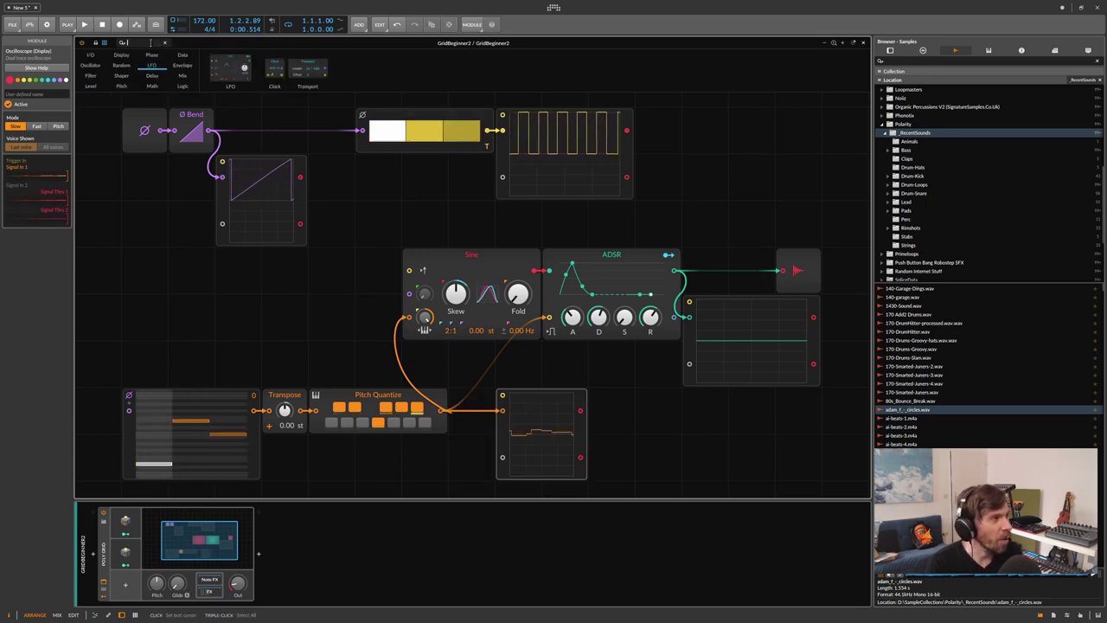
left_click(150, 42)
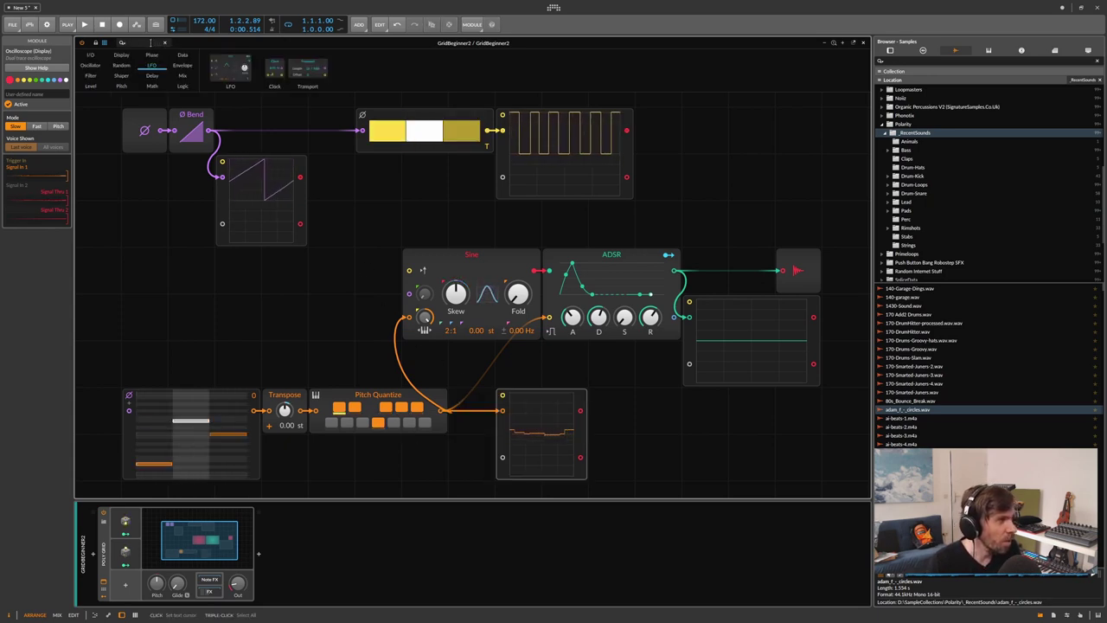
type("vol")
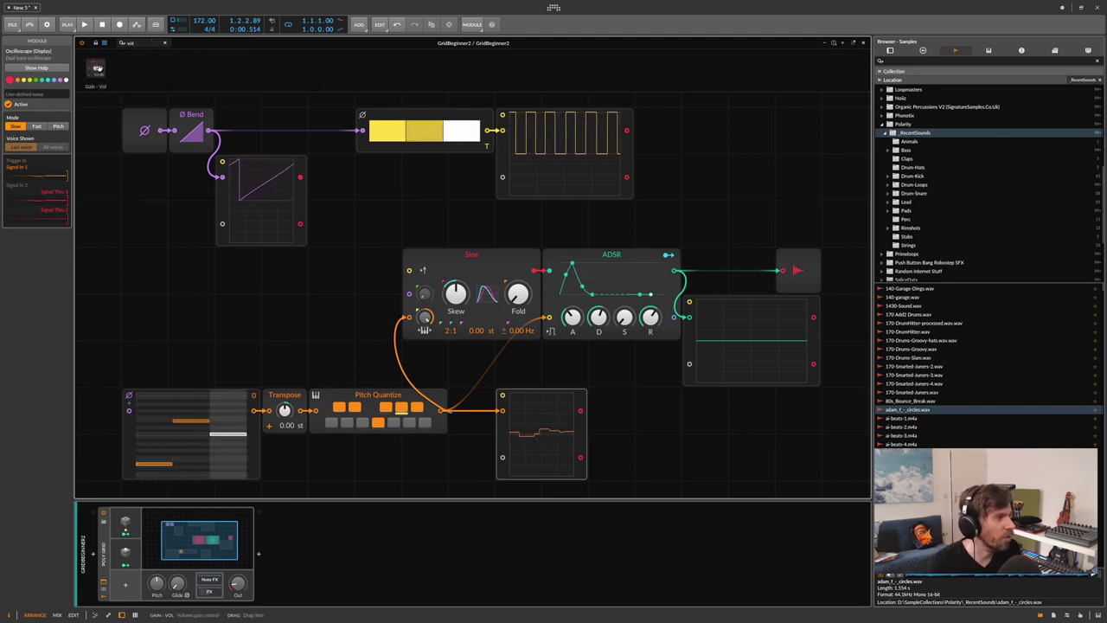
left_click_drag(95, 69, 442, 411)
left_click(472, 398)
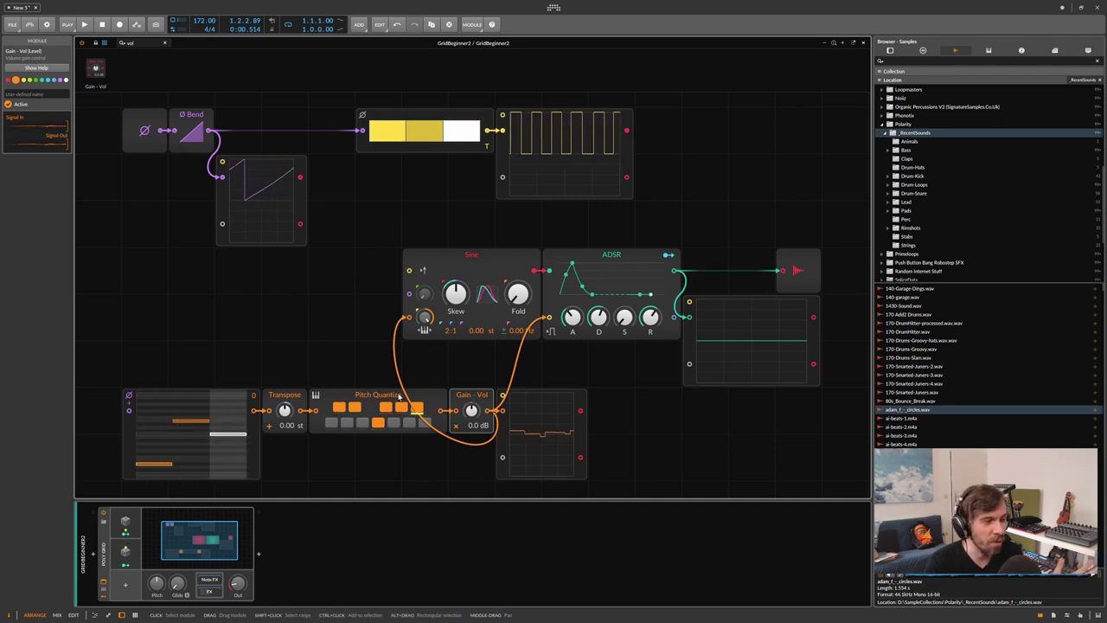
- Vary the Gain - Vol level and raise it to +18.1 dB so the amplified pitch signal triggers the ADSR
left_click_drag(471, 411, 471, 403)
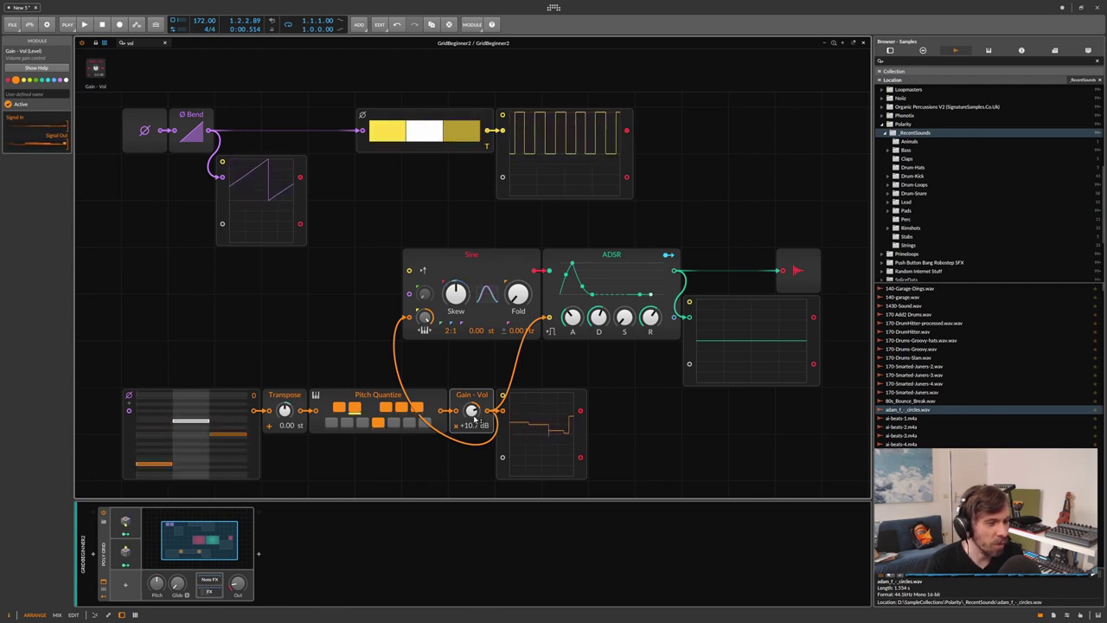
mouse_move(473, 411)
left_mouse_down()
mouse_move(472, 394)
mouse_move(471, 411)
left_mouse_up()
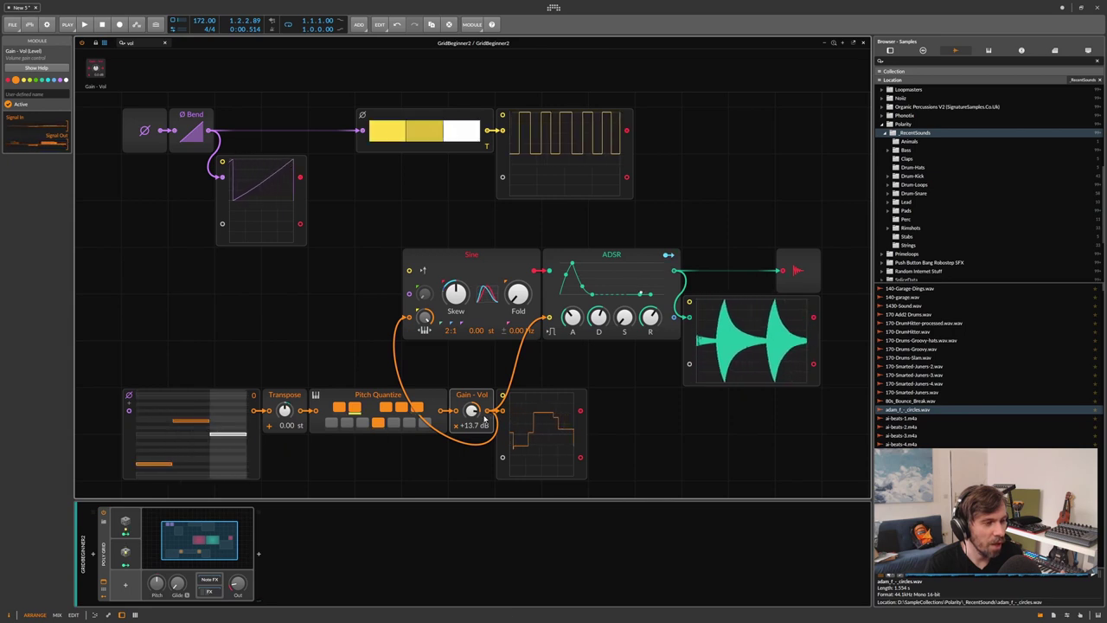
left_click_drag(473, 412, 473, 417)
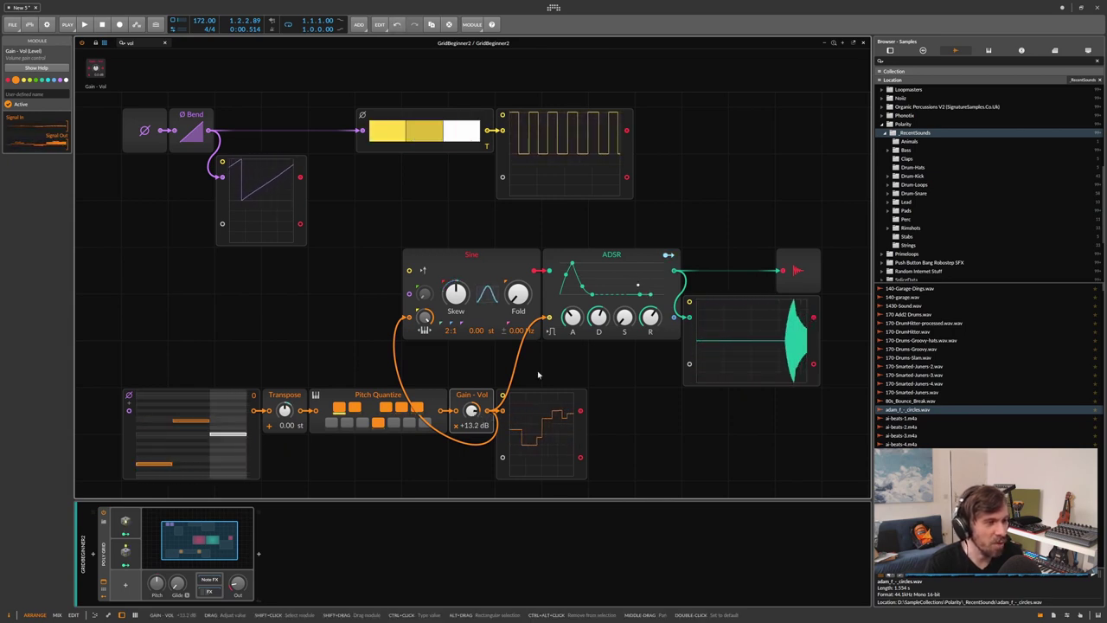
left_click(551, 271)
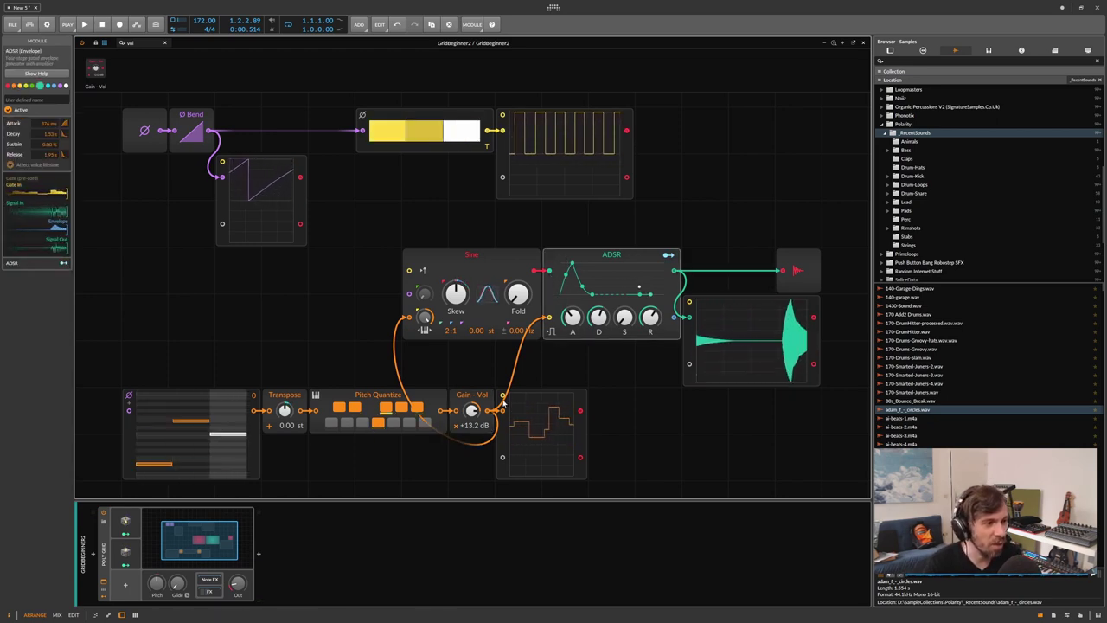
left_click_drag(472, 411, 472, 415)
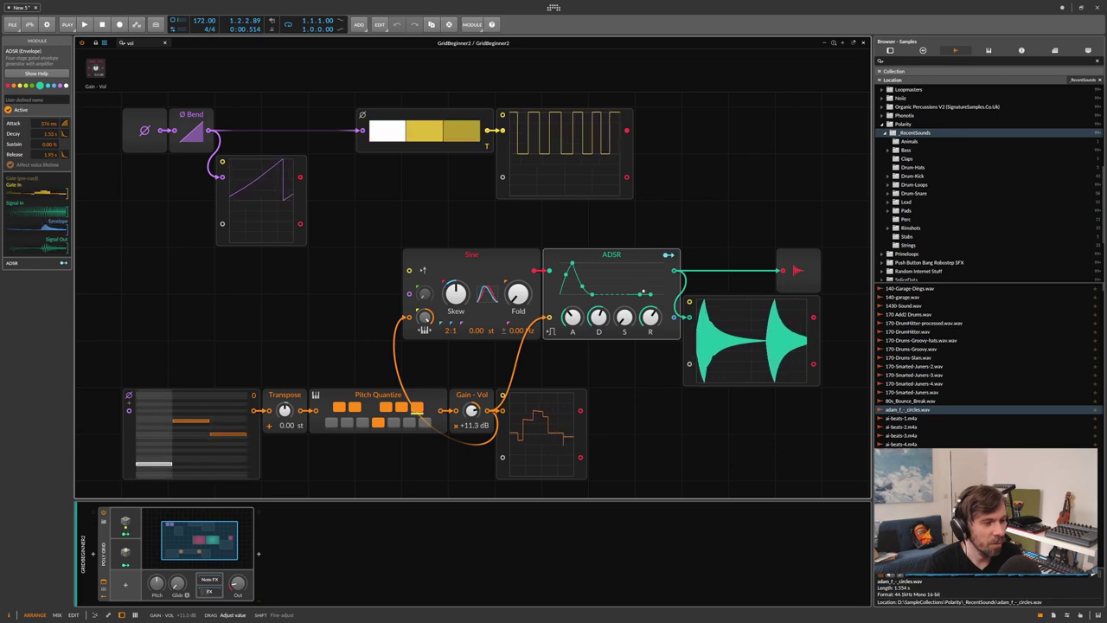
left_click_drag(472, 411, 471, 401)
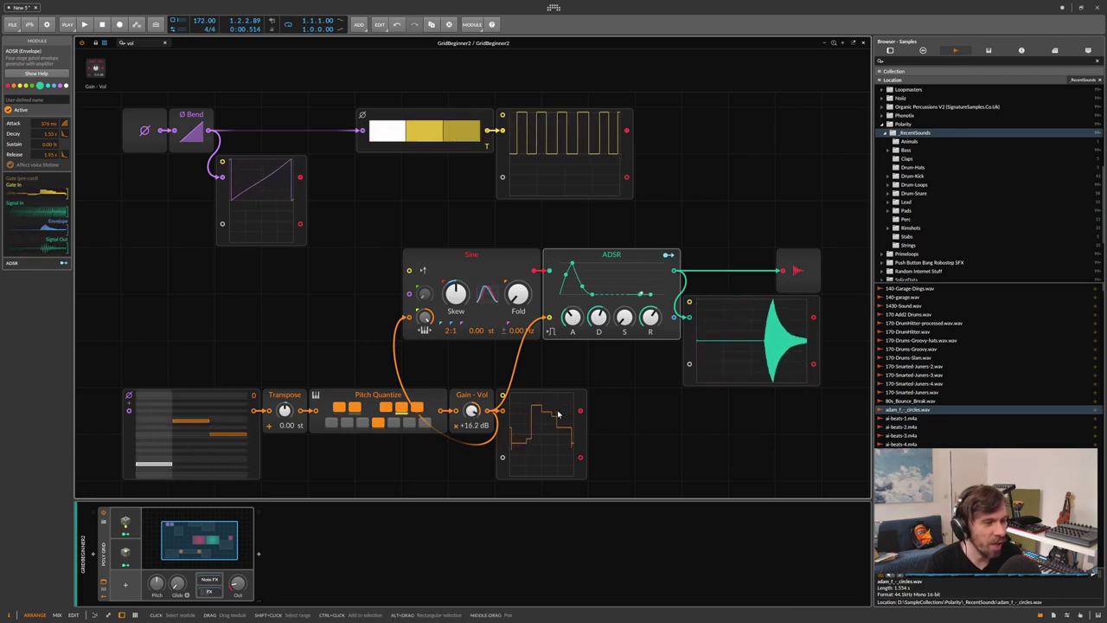
left_click_drag(476, 424, 476, 417)
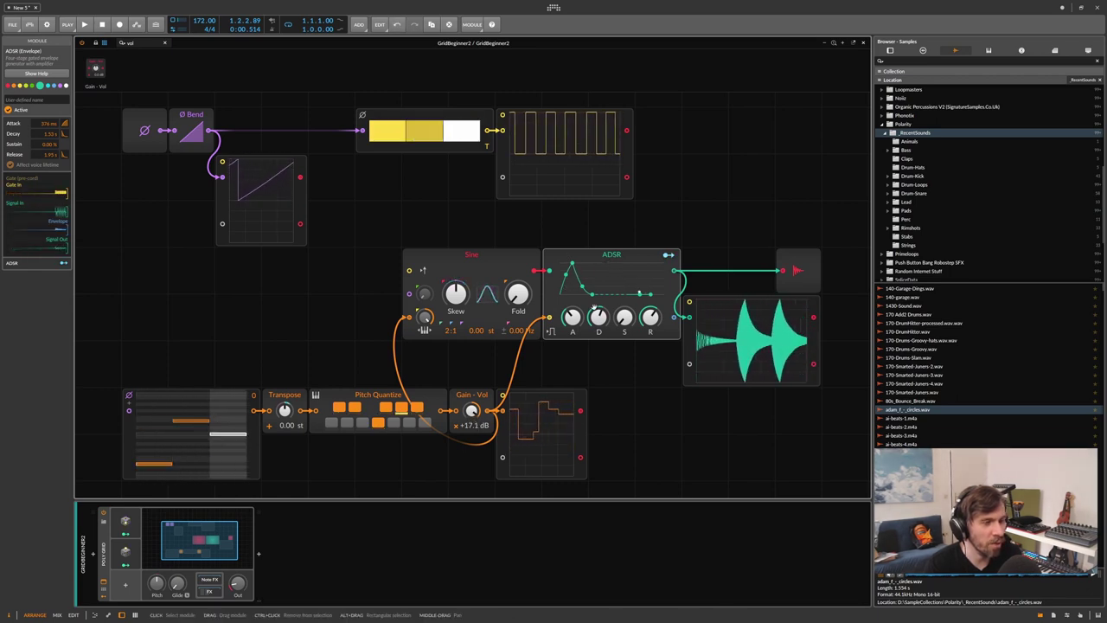
left_click_drag(473, 430, 472, 425)
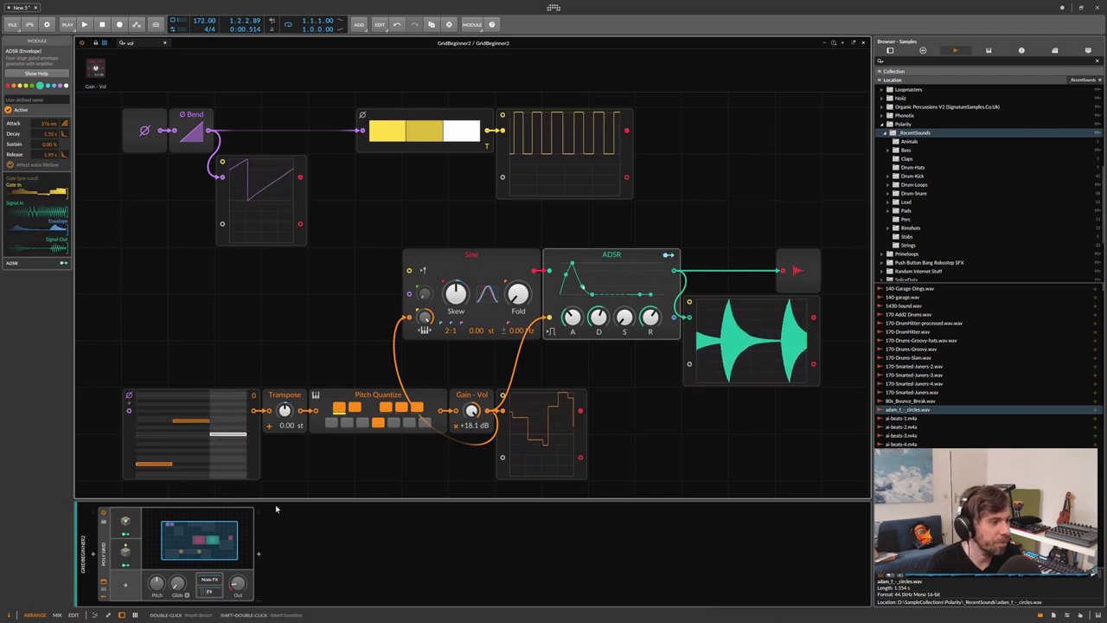
- Raise the Poly Grid's output level and lower the Gain - Vol module to +16.2 dB
left_click_drag(238, 584, 238, 576)
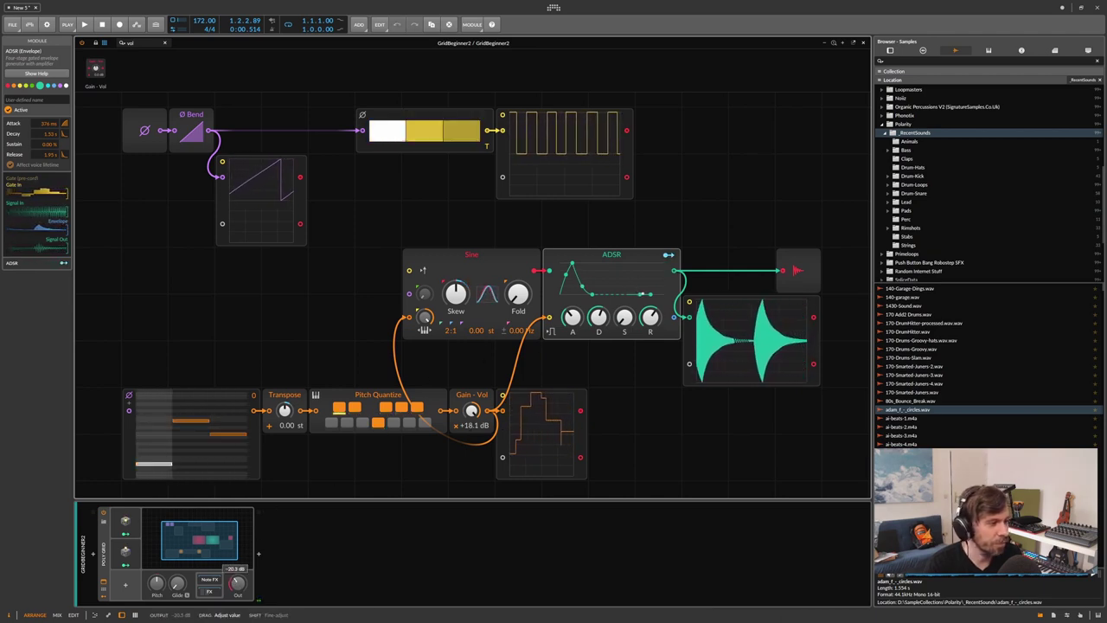
left_click_drag(472, 411, 472, 417)
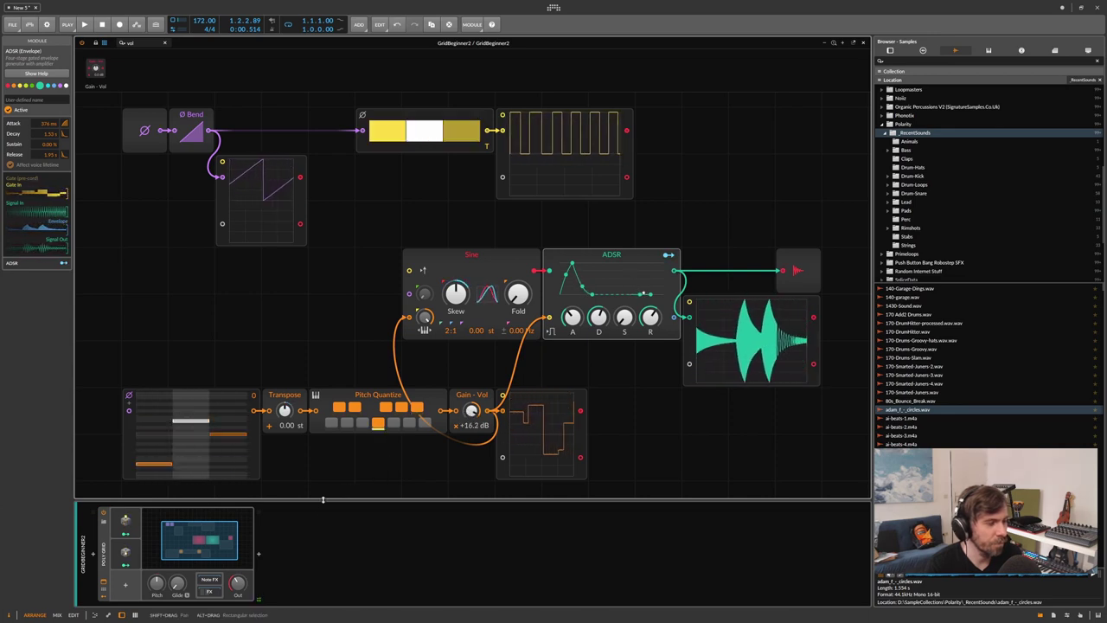
left_click_drag(237, 584, 236, 575)
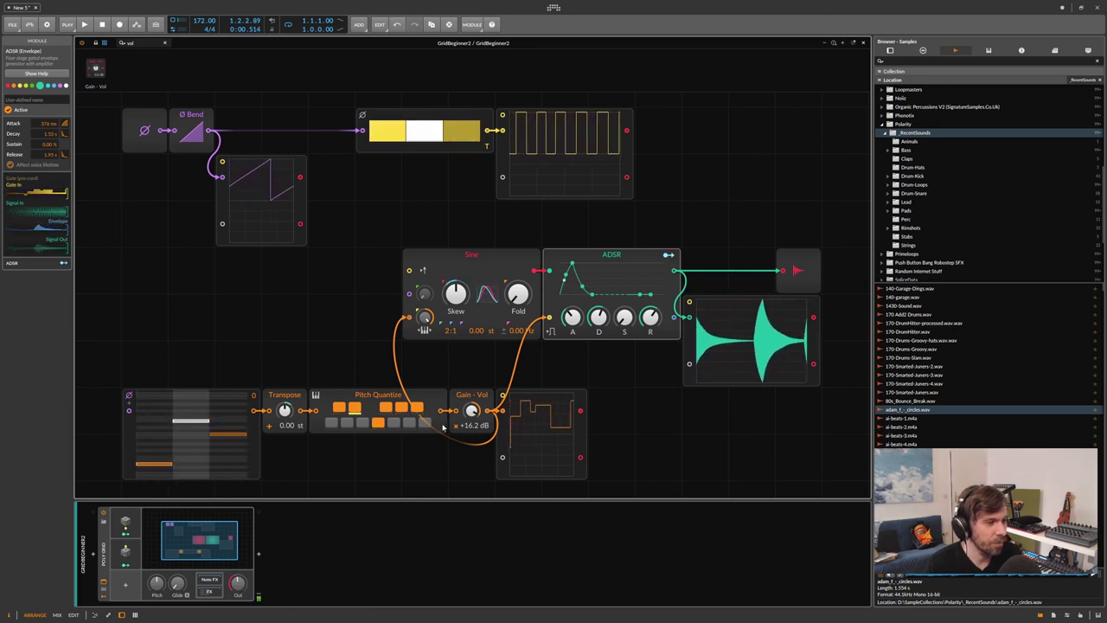
- Reset the Gain - Vol module to 0.0 dB and select the pitch oscilloscope to inspect its signal
double_click(473, 419)
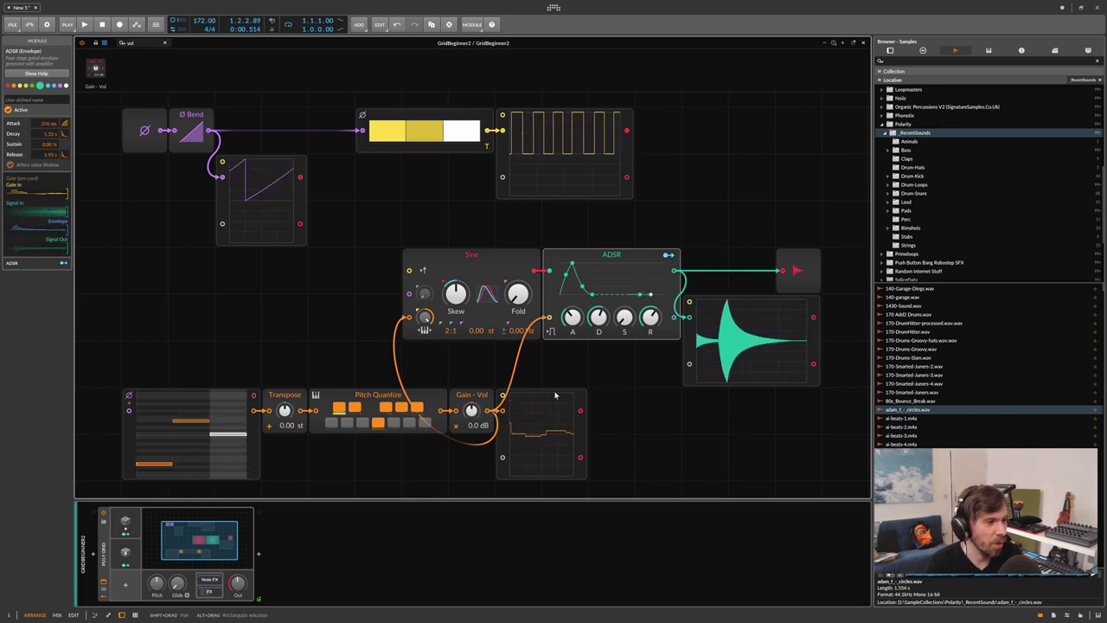
left_click(520, 430)
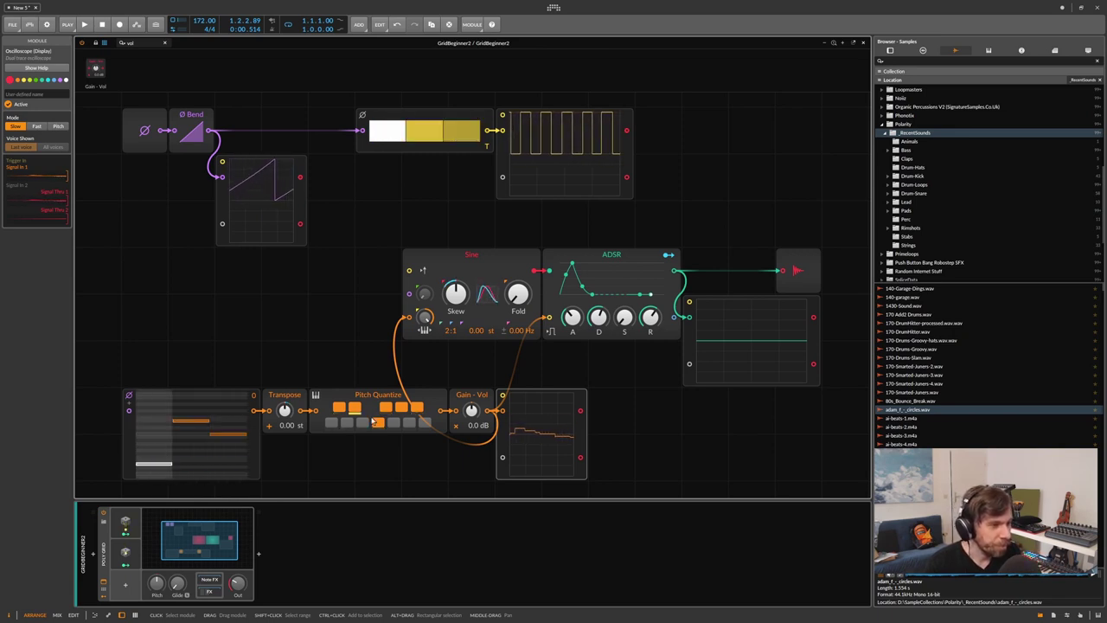
- Replace the Gain - Vol cable into the ADSR gate input with one from the yellow trigger sequencer, and adjust the Poly Grid's output level
left_click(474, 396)
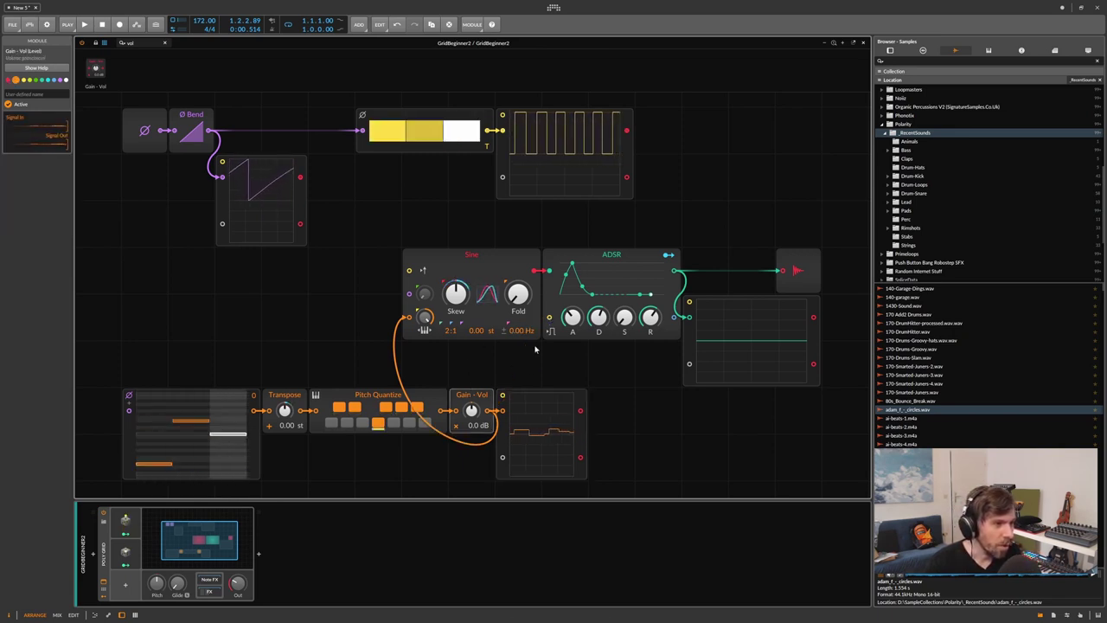
left_click_drag(496, 130, 547, 320)
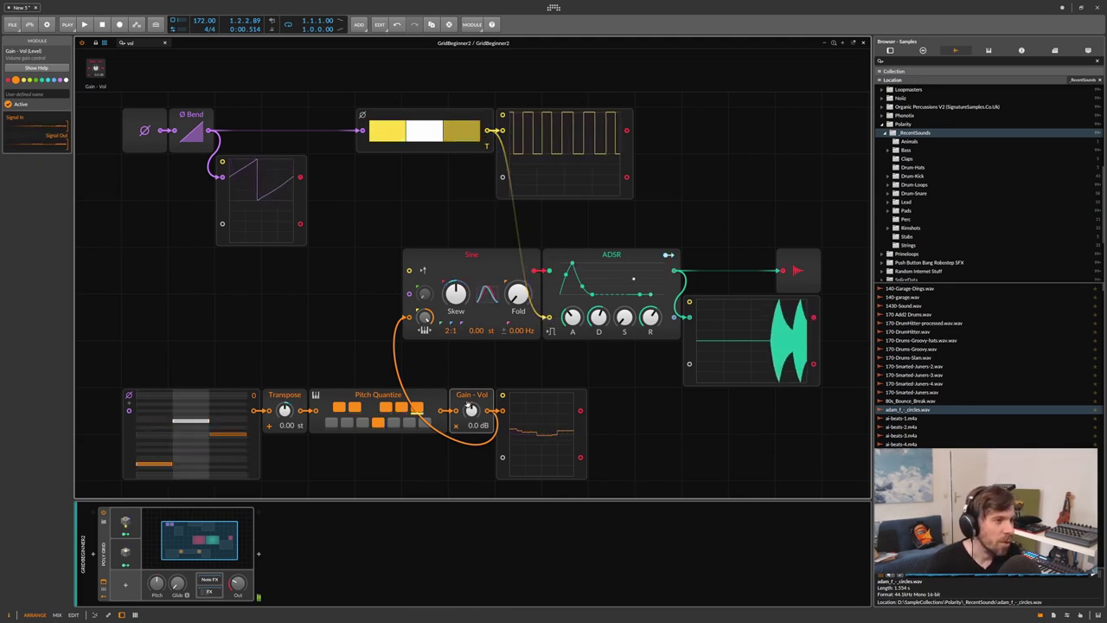
left_click_drag(238, 584, 238, 601)
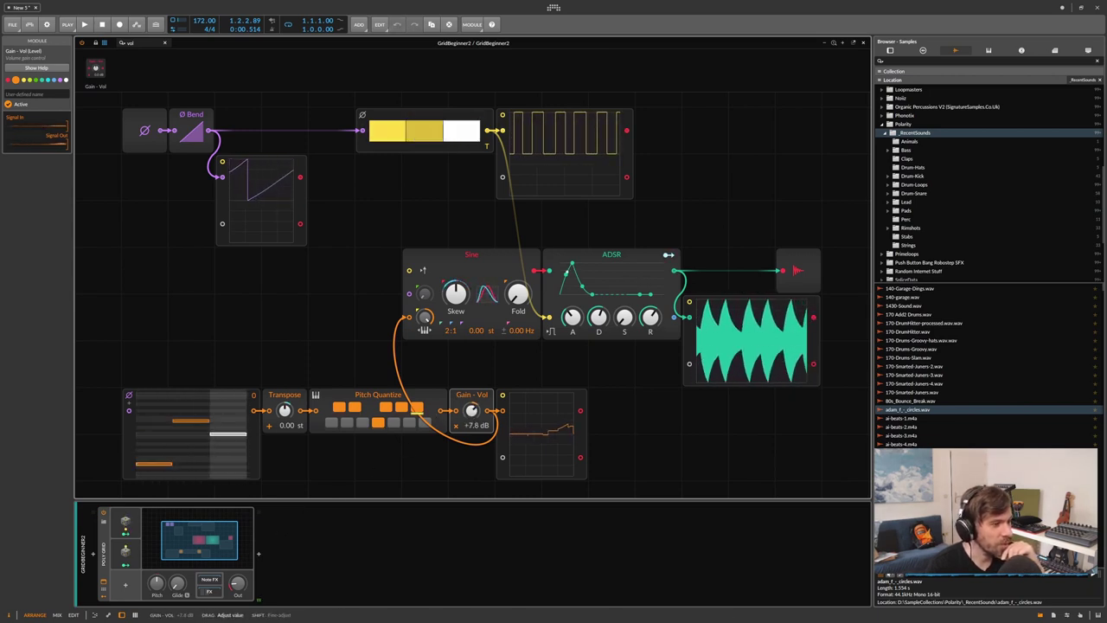
- Vary the Gain - Vol level, raising it to +10.6 dB and +12.6 dB, and reset it to 0.0 dB each time
left_click_drag(468, 424, 472, 416)
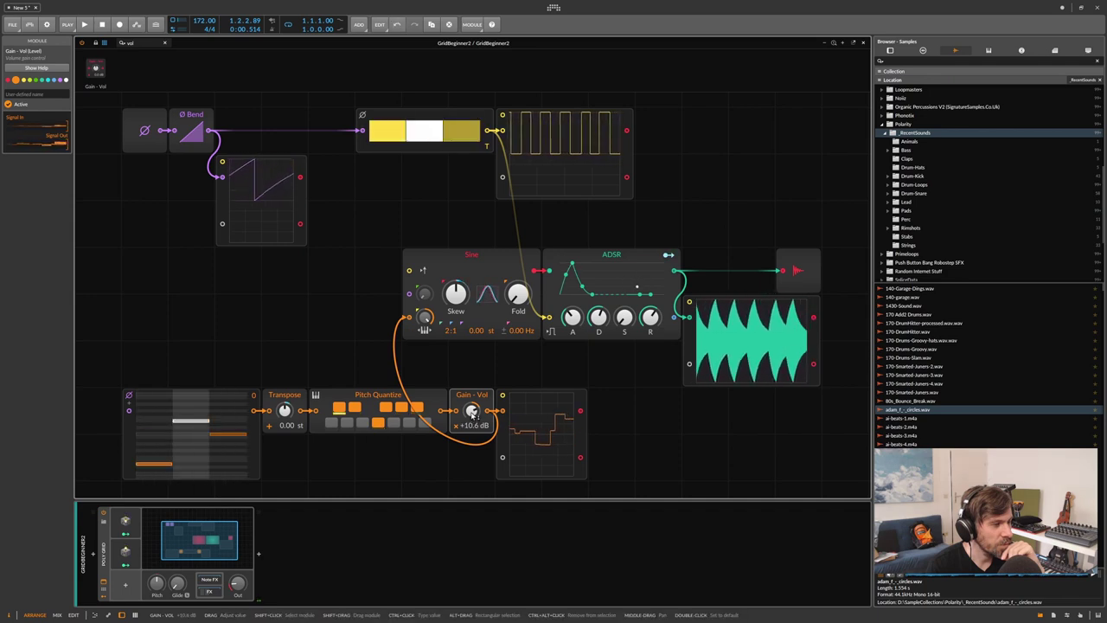
double_click(472, 416)
left_click_drag(238, 584, 238, 582)
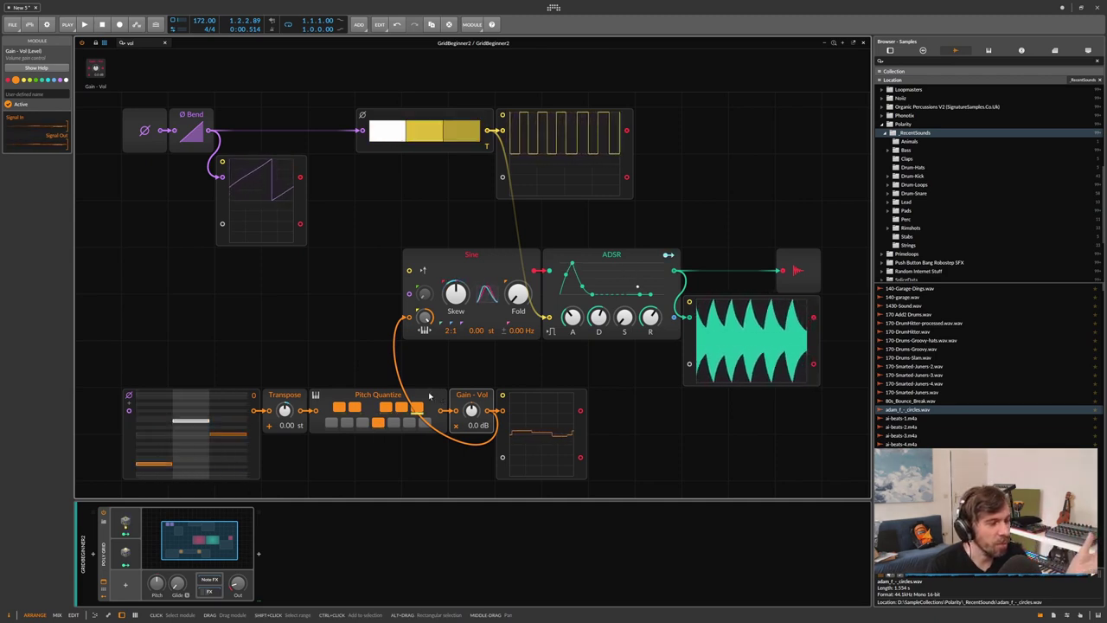
left_click_drag(471, 411, 472, 368)
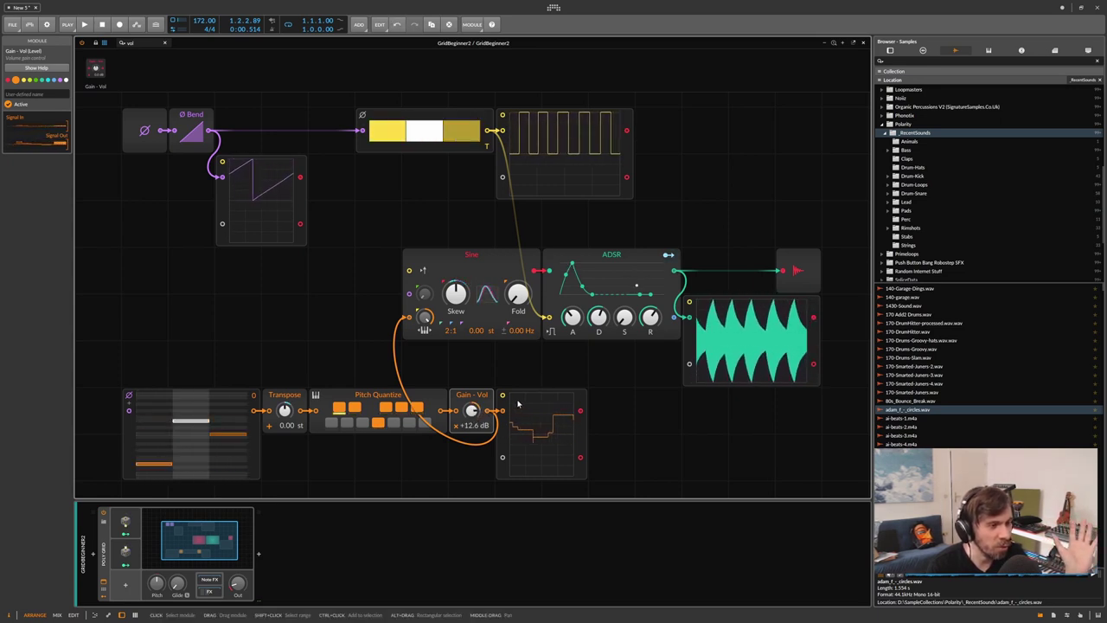
double_click(472, 409)
left_click(466, 421)
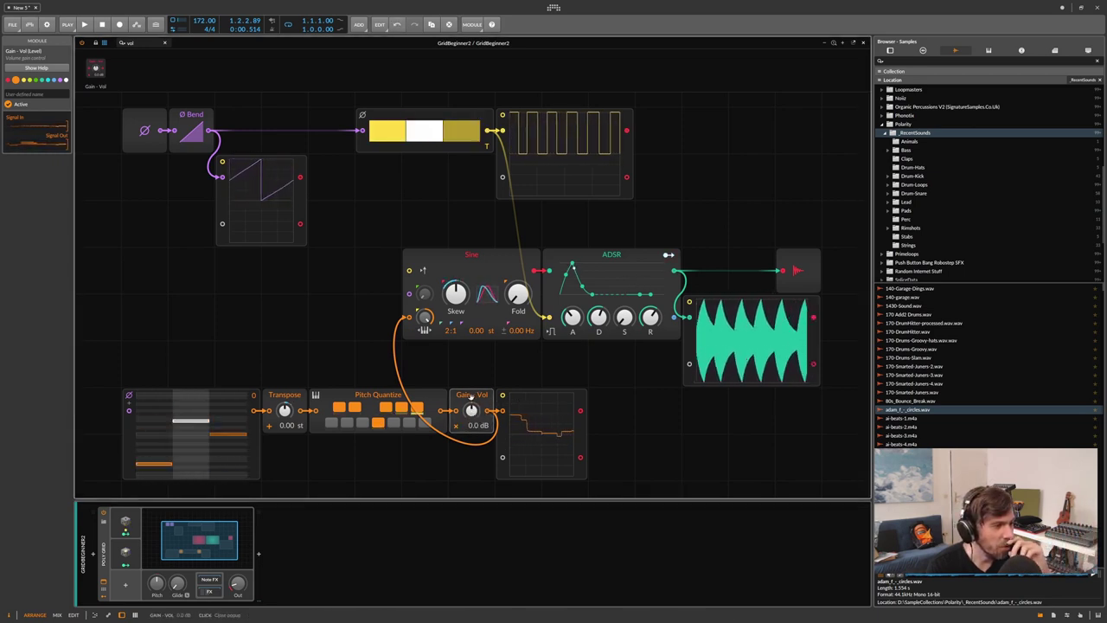
- Move the Gain - Vol module between Transpose and Pitch Quantize and set its level to +8.2 dB
left_click_drag(472, 423, 332, 417)
left_click(416, 397)
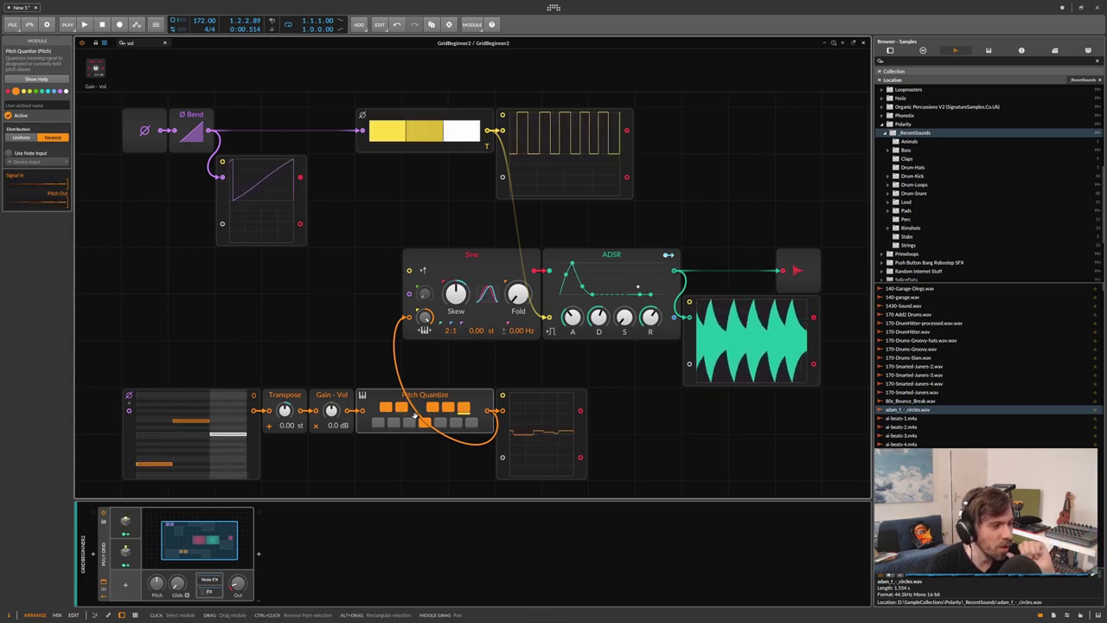
left_click_drag(331, 414, 333, 417)
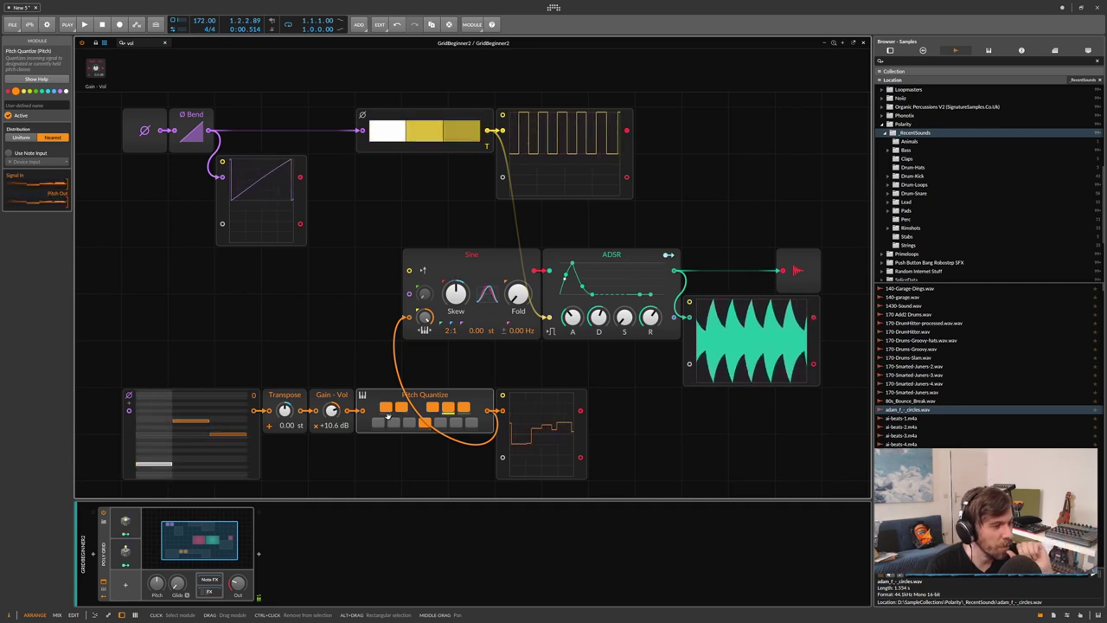
left_click_drag(338, 414, 338, 421)
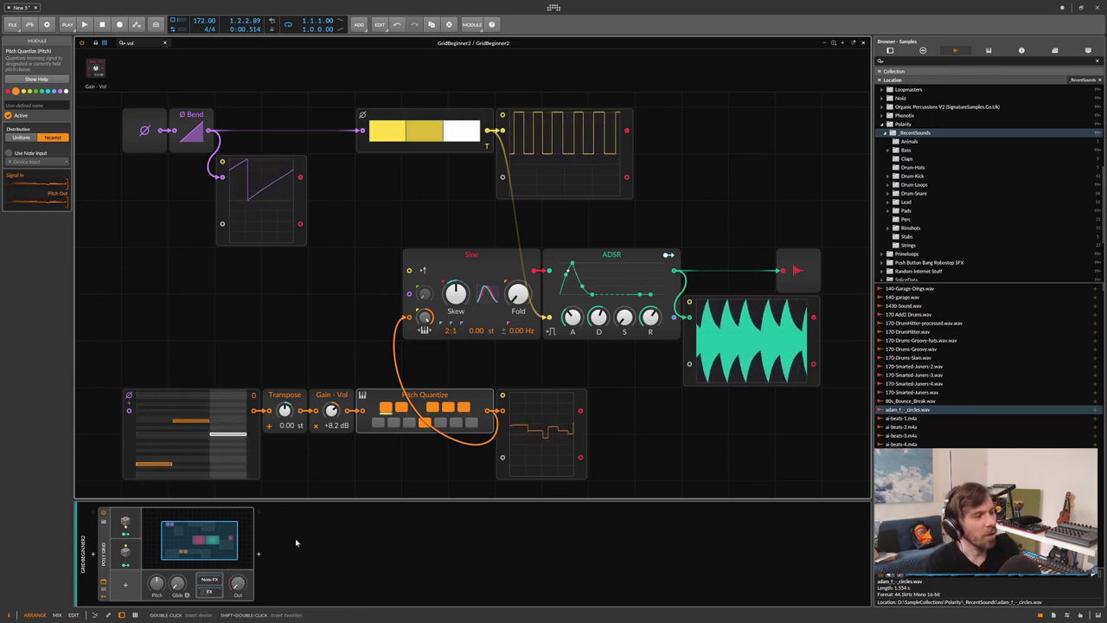
- Delete the pitch sequencer and Transpose modules that feed Gain - Vol
left_click(271, 394)
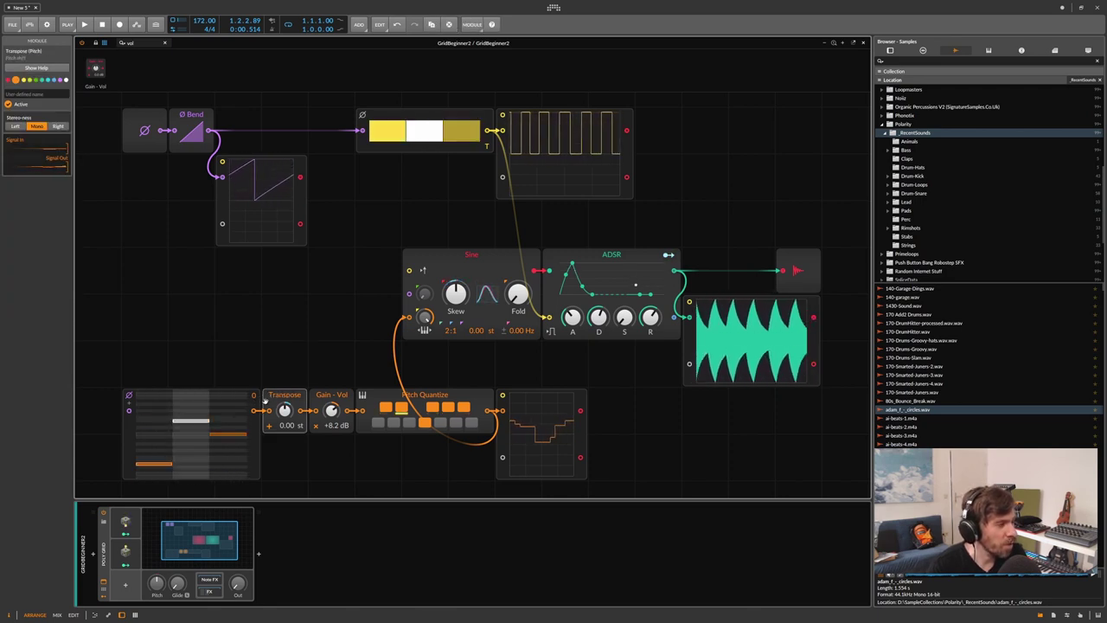
left_click(255, 430)
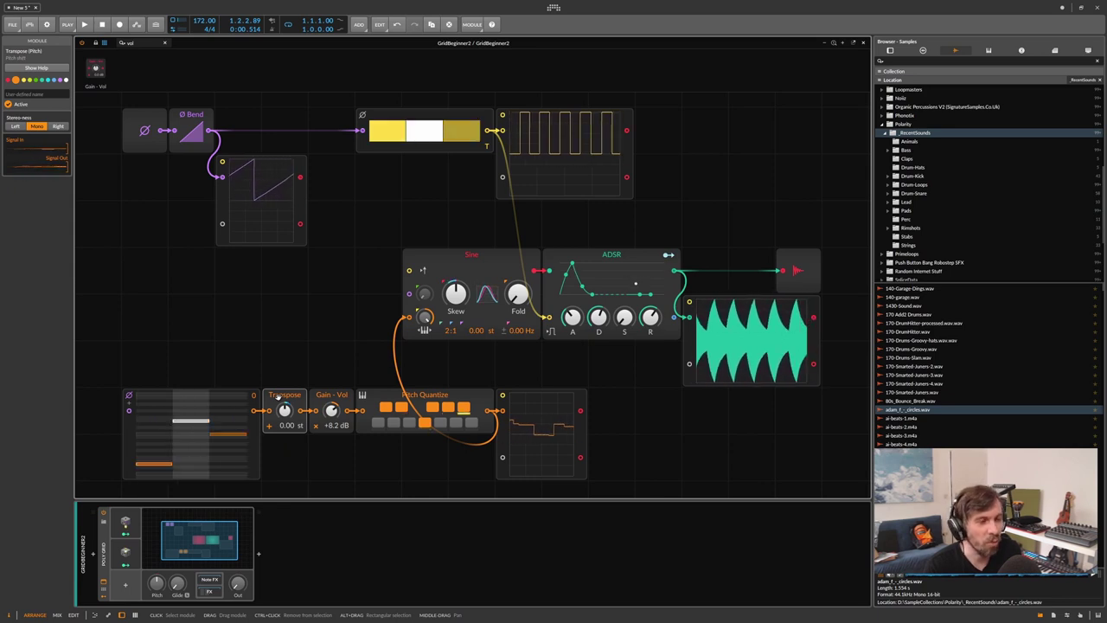
left_click_drag(186, 374, 279, 460)
key("Delete")
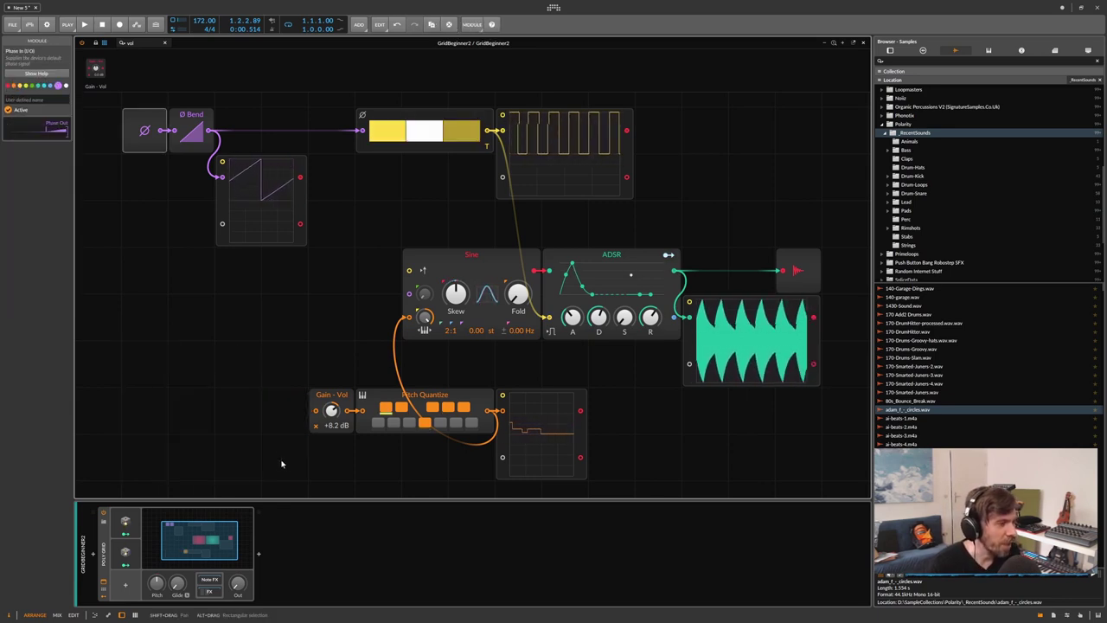
- Clear the module search and place an LFO module where the pitch sequencer was
left_click(275, 411)
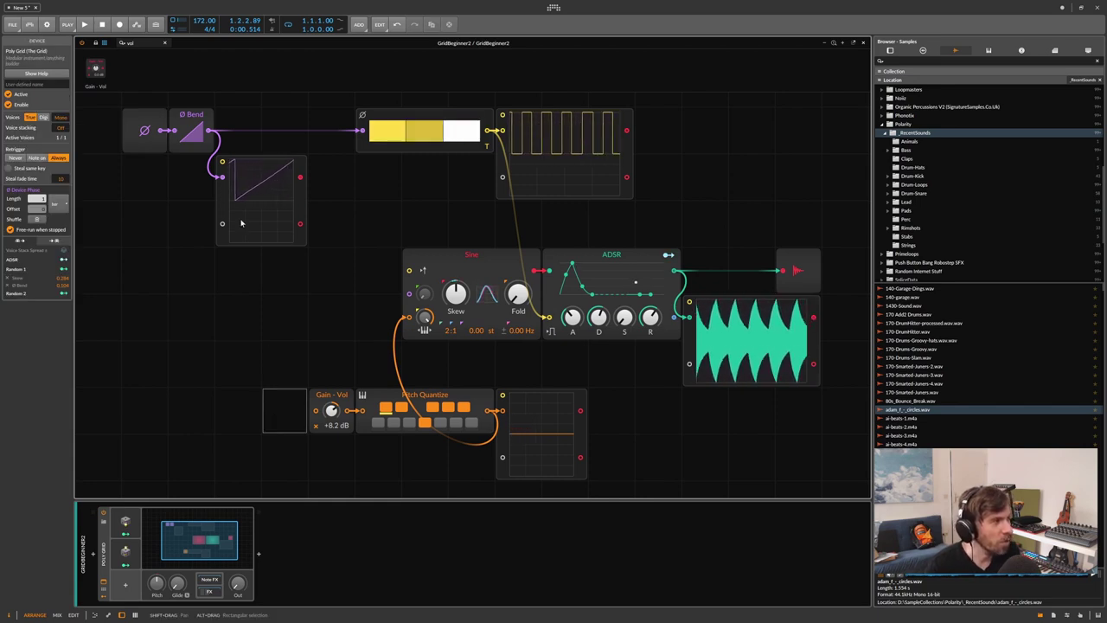
left_click(165, 43)
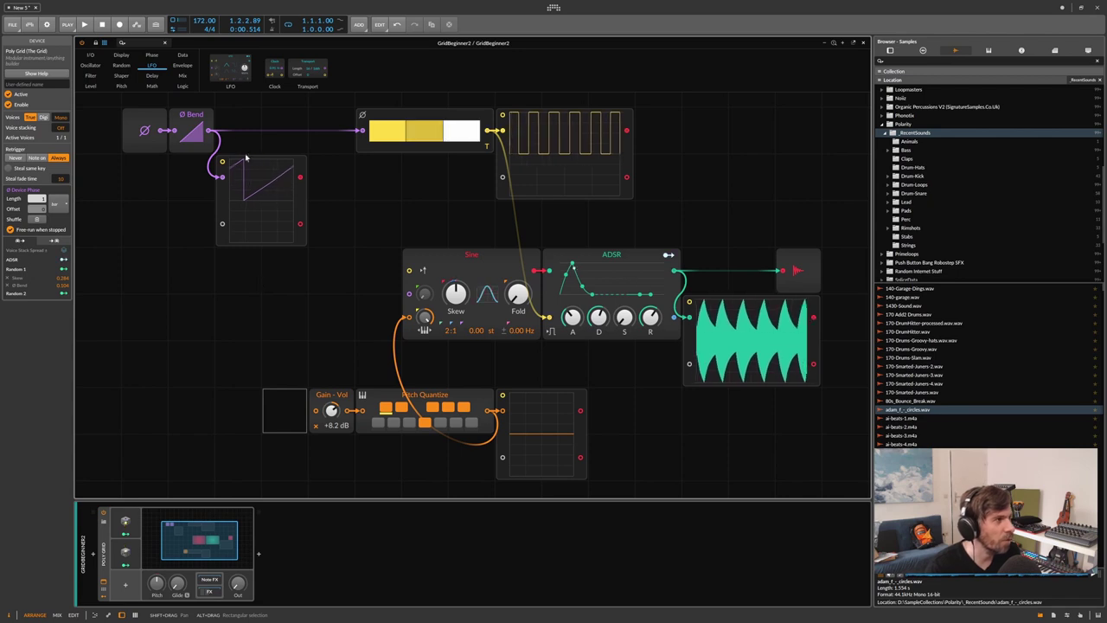
left_click_drag(234, 101, 179, 456)
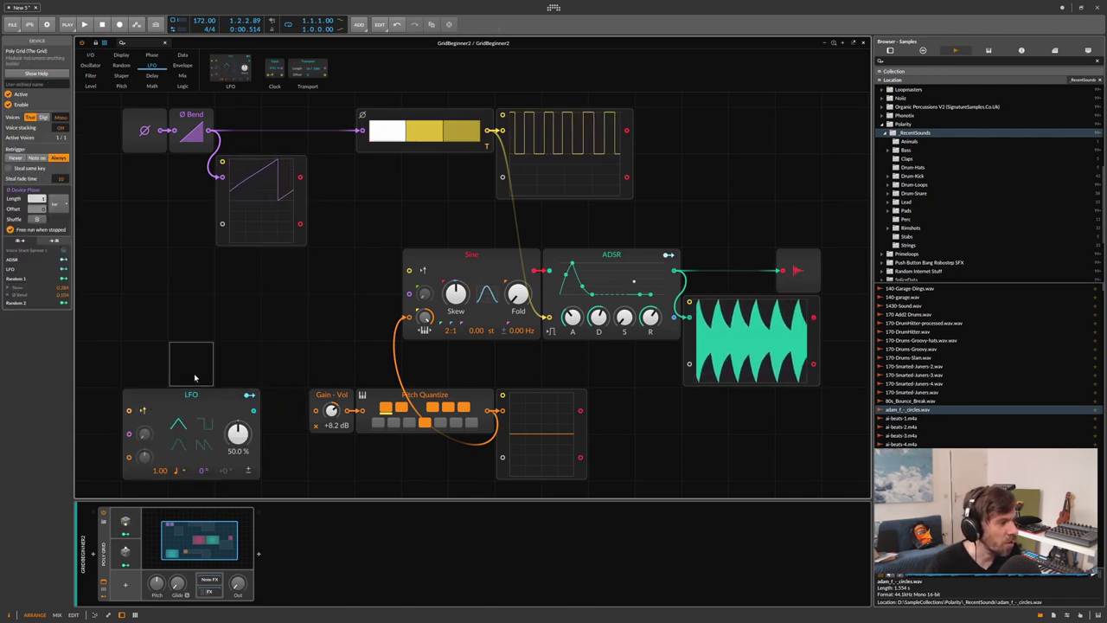
- Set the LFO to the sine waveform with a bar timebase and a rate of 4.00 bars
left_click(182, 447)
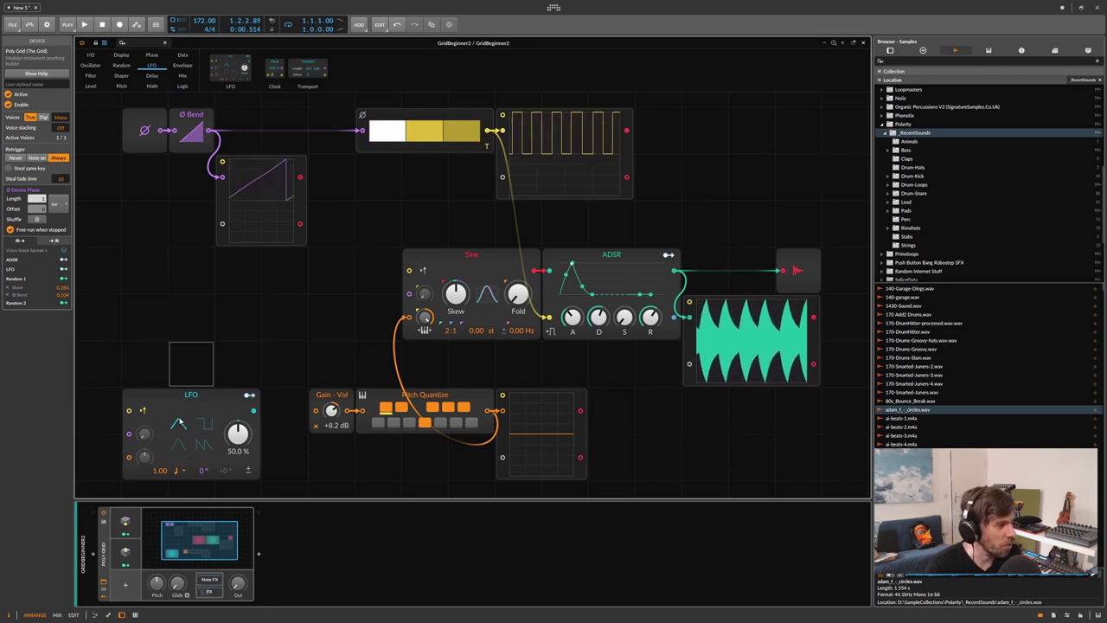
left_click(177, 470)
left_click(186, 310)
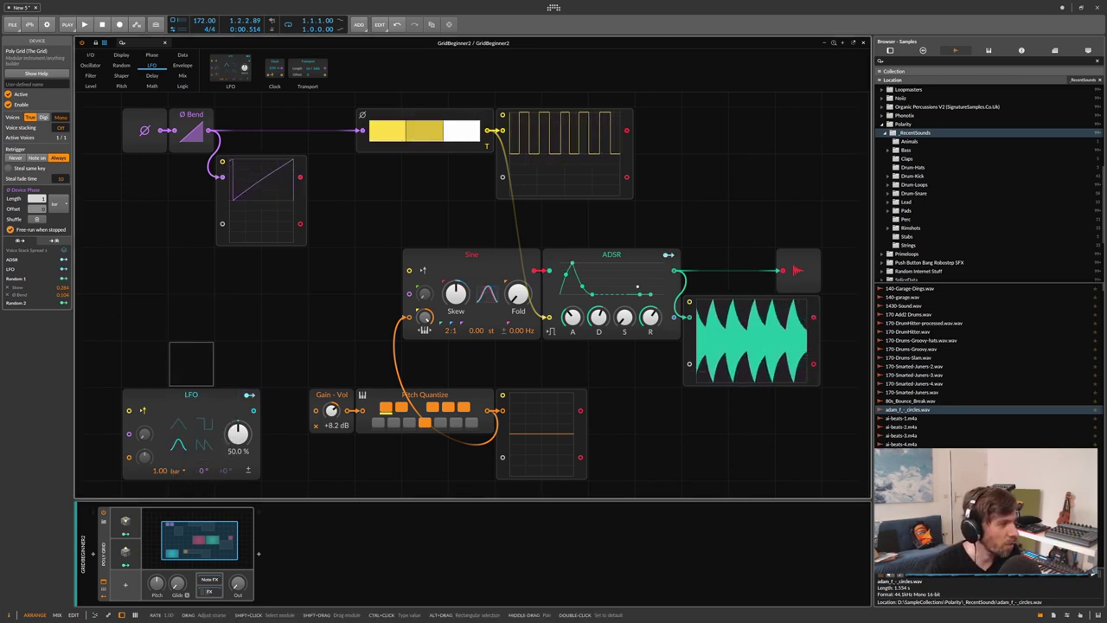
left_click_drag(159, 472, 162, 451)
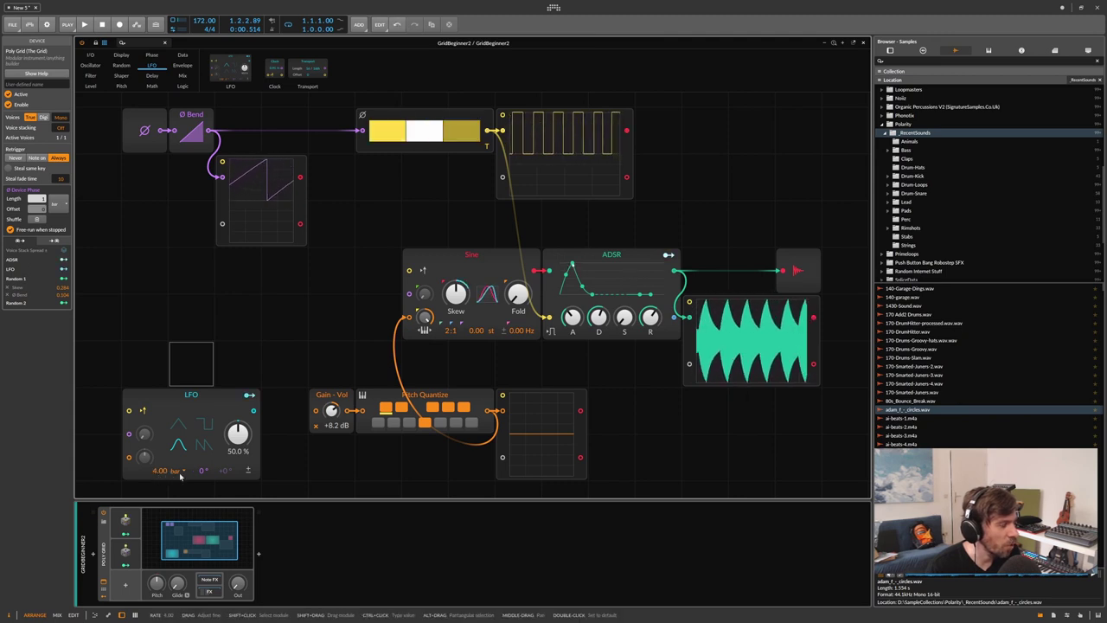
- Connect the LFO output to the Gain - Vol input, reset the gain to 0.0 dB and inspect the curve on the pitch oscilloscope
left_click_drag(251, 410, 315, 412)
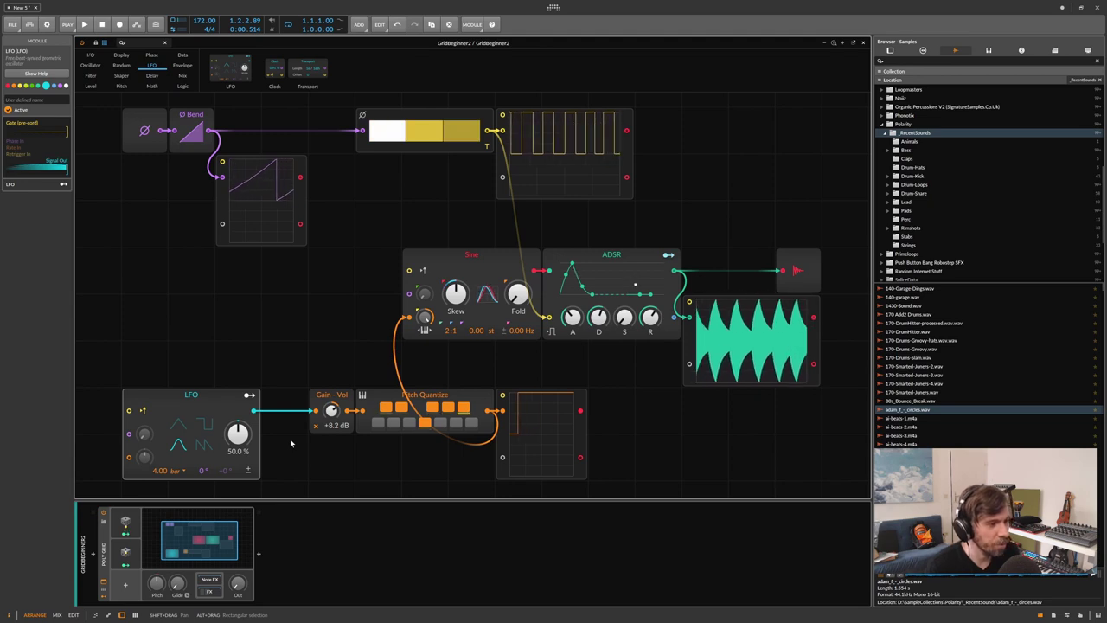
double_click(331, 411)
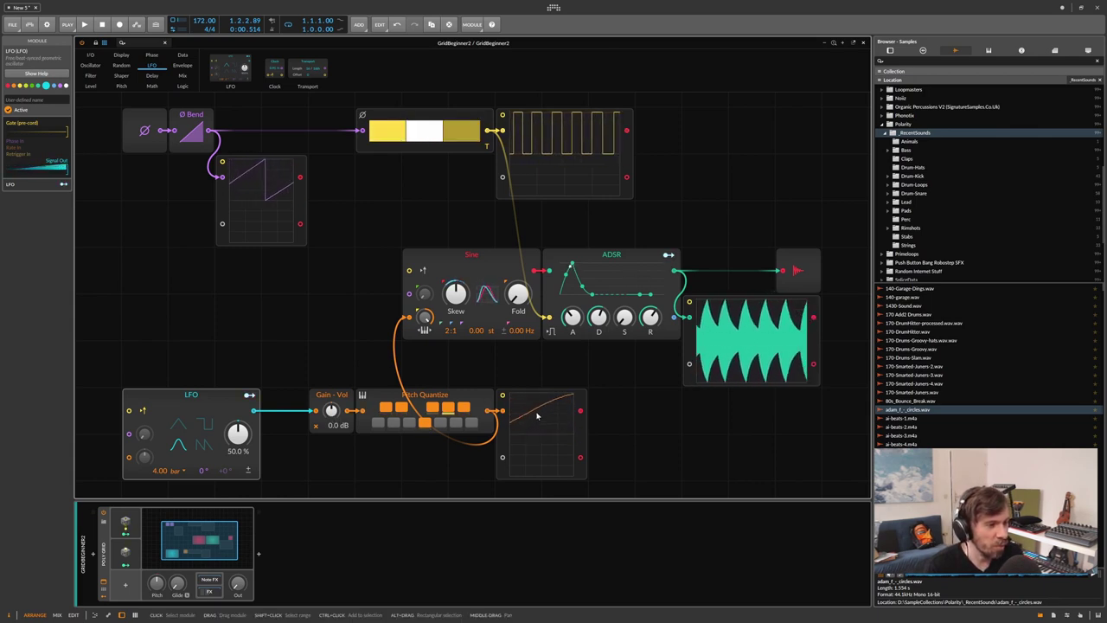
left_click_drag(538, 410, 543, 433)
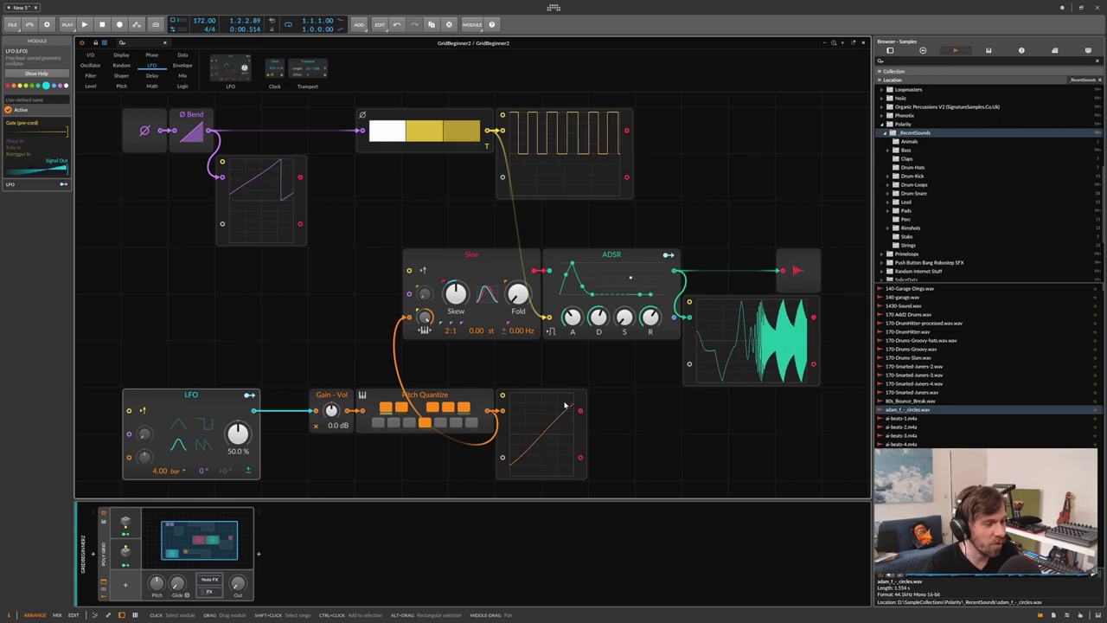
- Delete the Gain - Vol module and move the LFO one grid cell further away from Pitch Quantize
left_click(336, 396)
key("Delete")
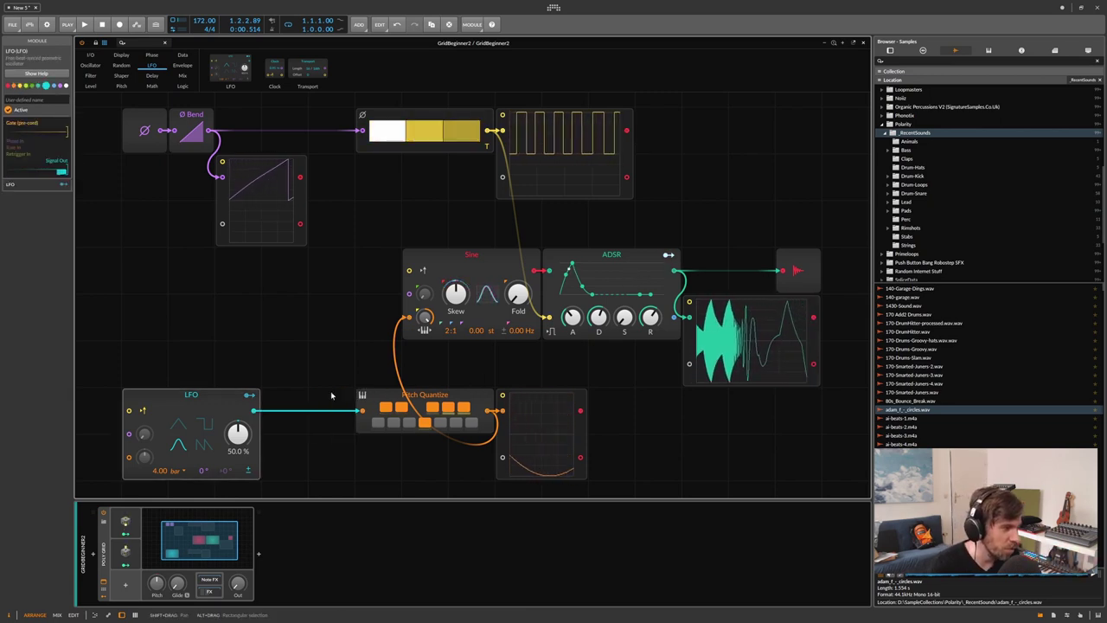
left_click_drag(192, 394, 145, 394)
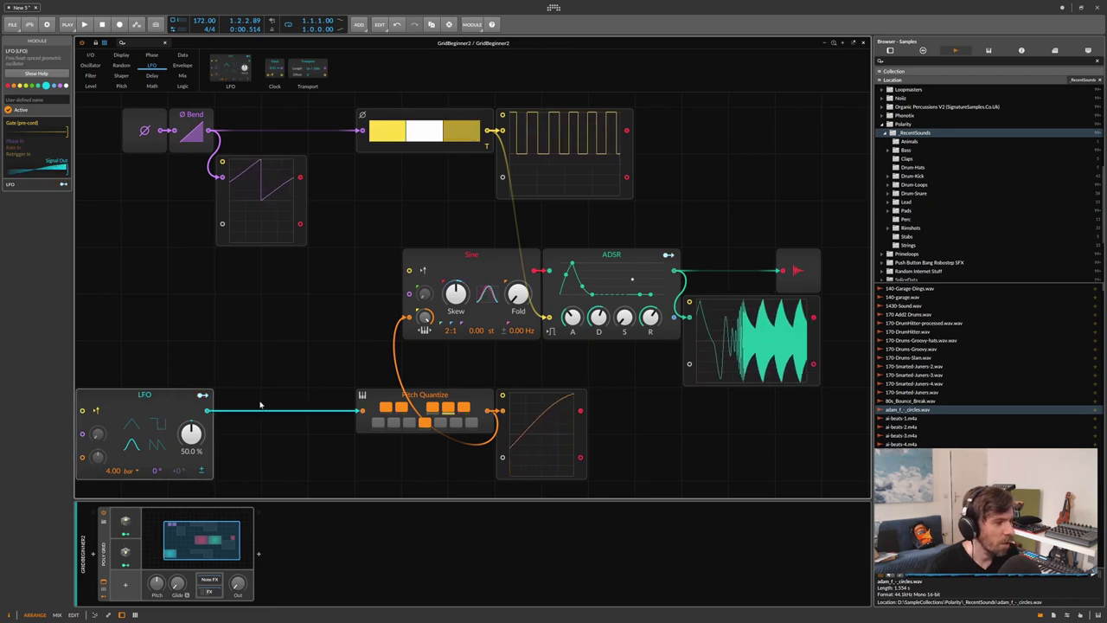
- Select the pitch oscilloscope, raise the Poly Grid's output level to -15.1 dB and turn it back down
left_click(517, 420)
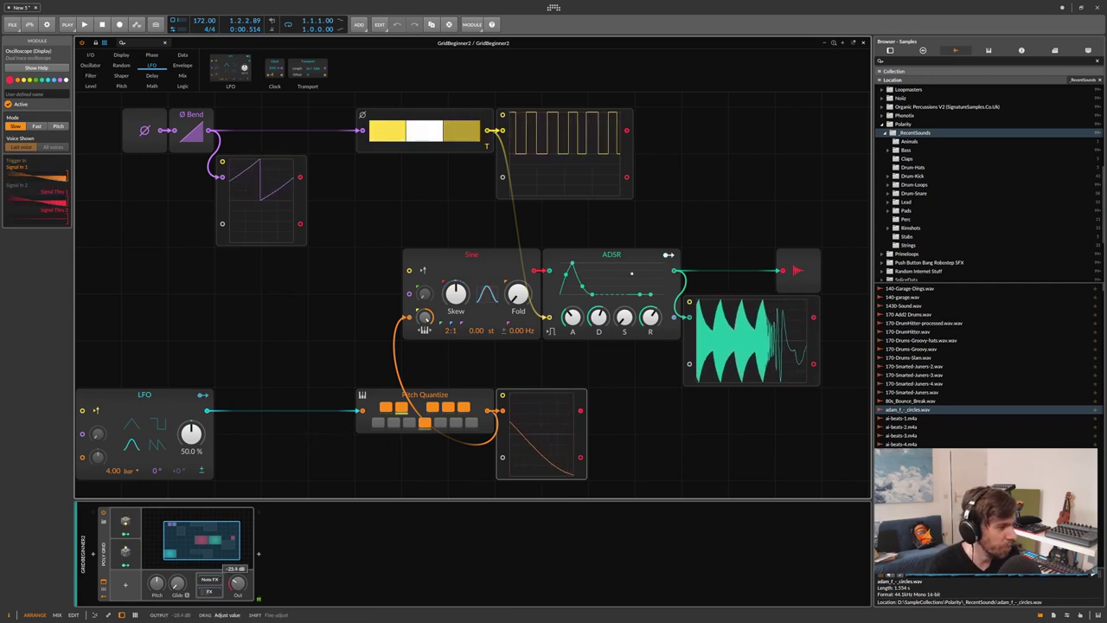
left_click_drag(238, 583, 237, 567)
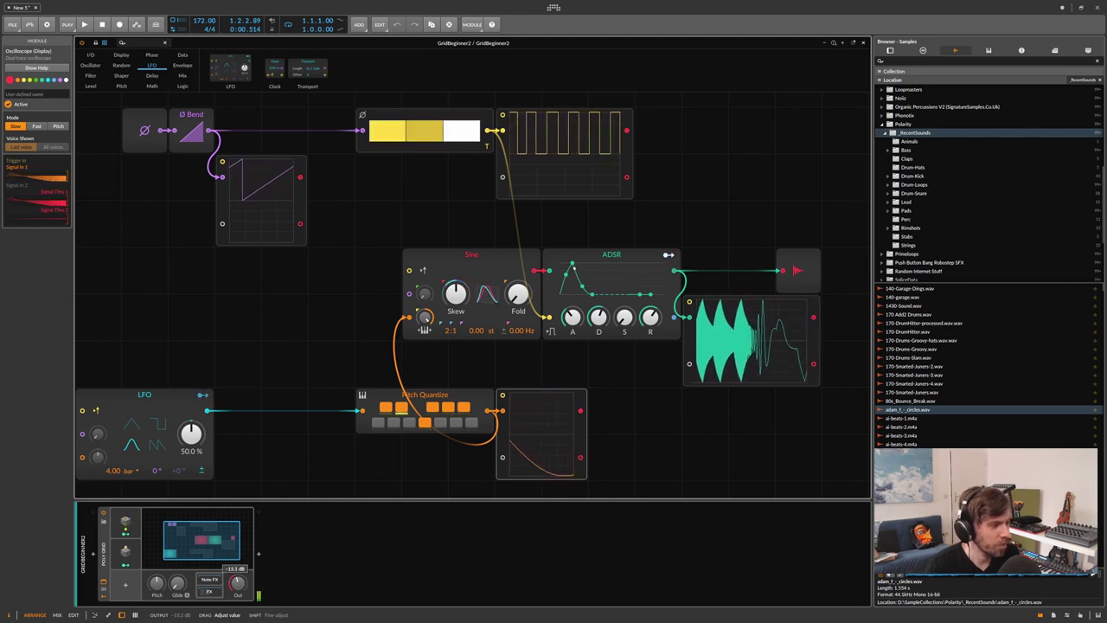
left_click_drag(234, 582, 234, 616)
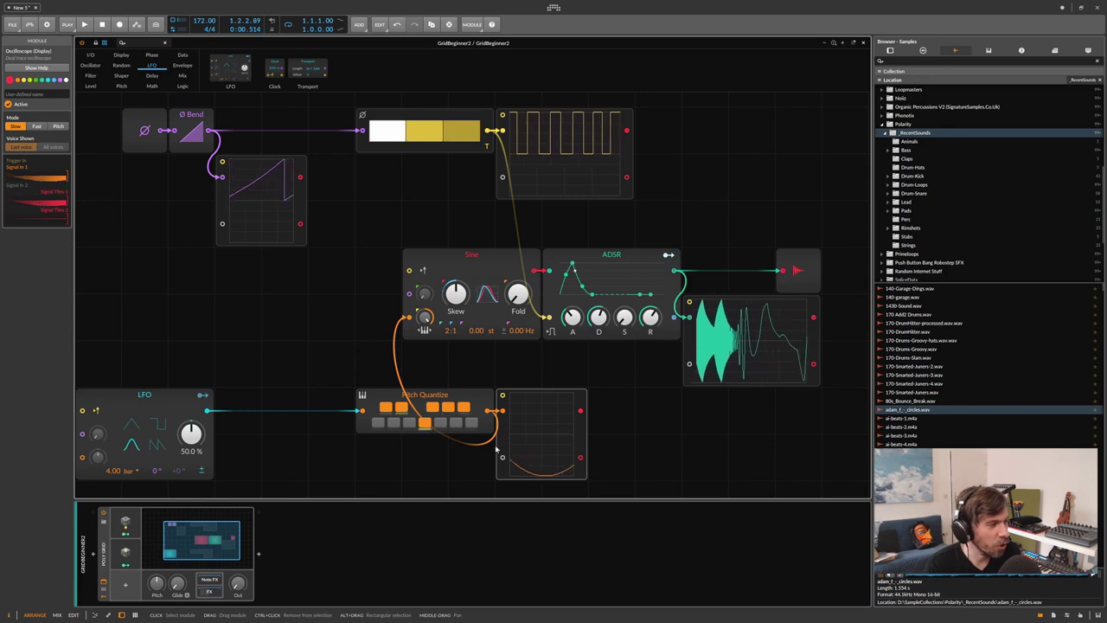
- Search the modules for "scal" and insert a Value Scaler between the LFO and Pitch Quantize
left_click(170, 394)
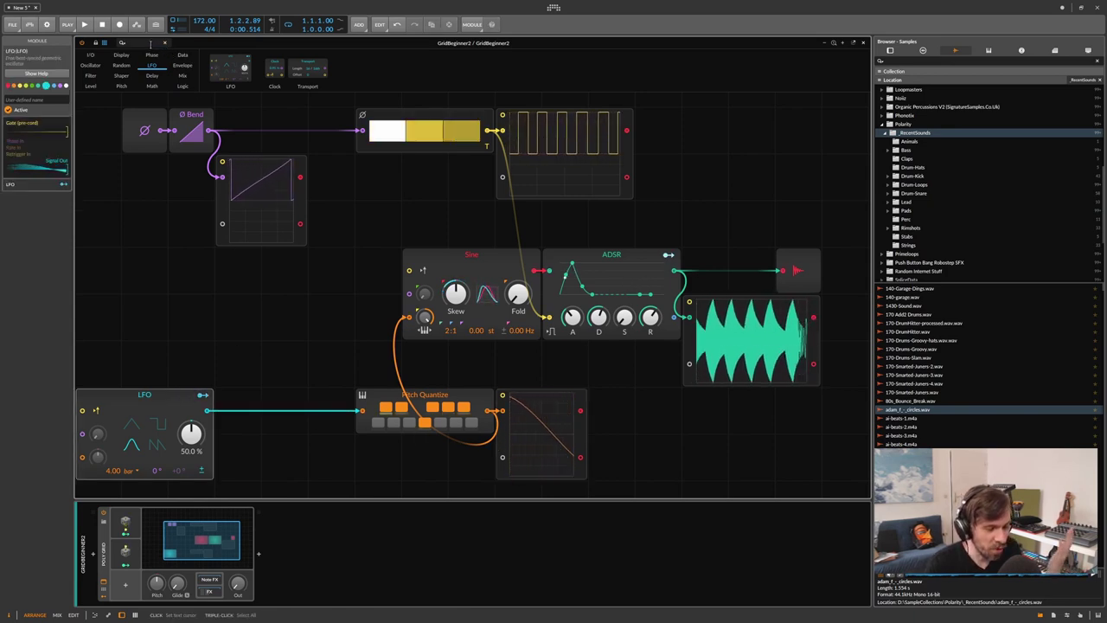
left_click(150, 43)
type("scal")
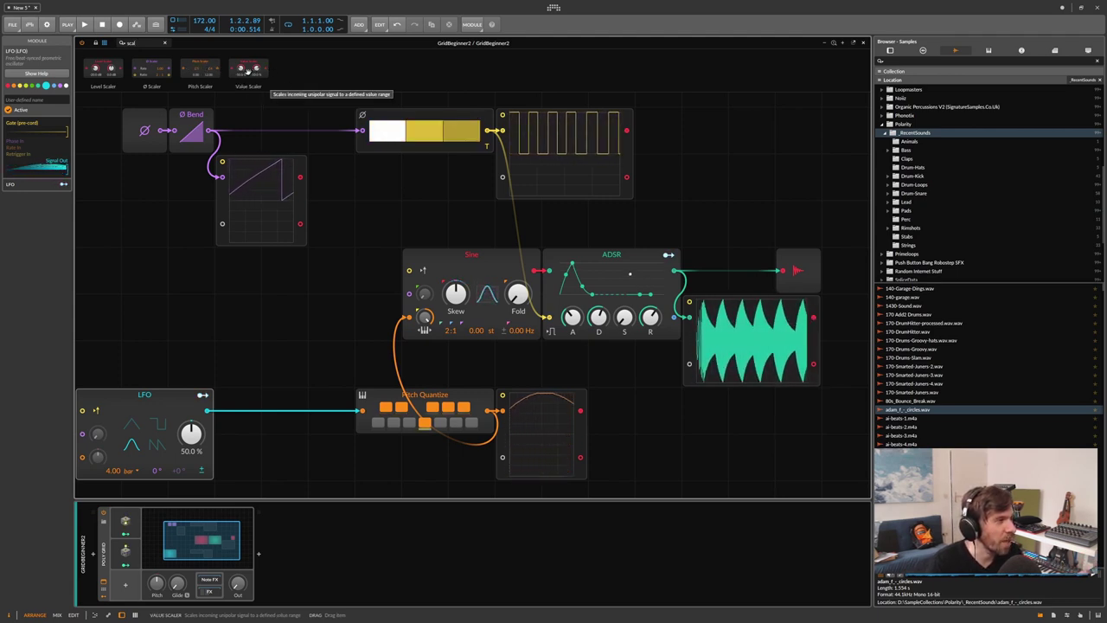
left_click_drag(249, 71, 255, 396)
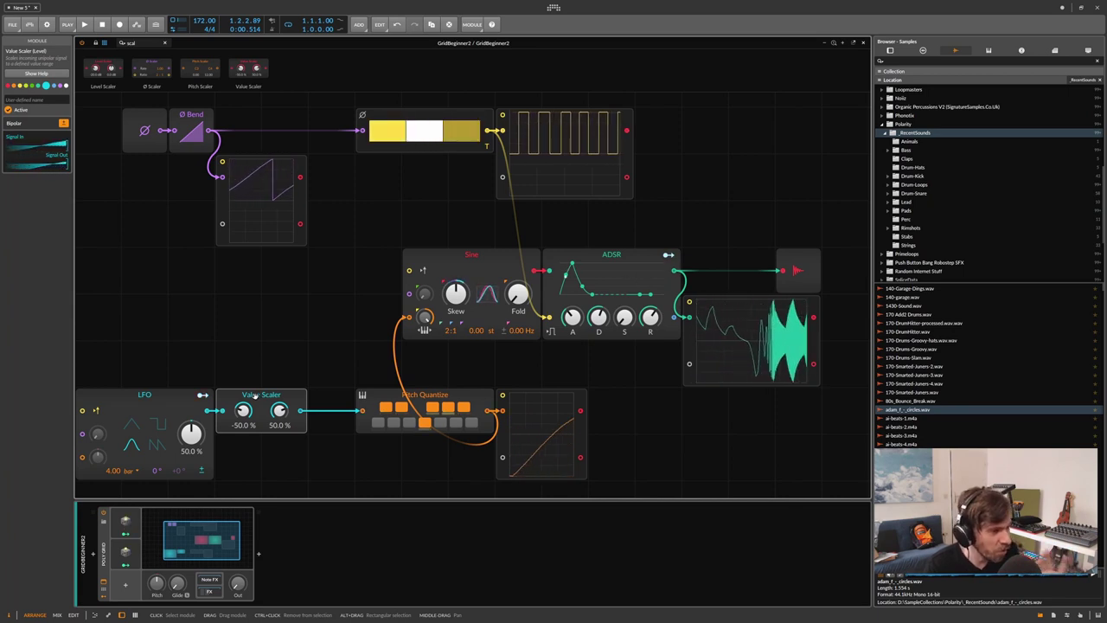
- Narrow the Value Scaler range to a low level of -10.00 % and a high level of 5.00 %
left_click_drag(258, 410, 258, 368)
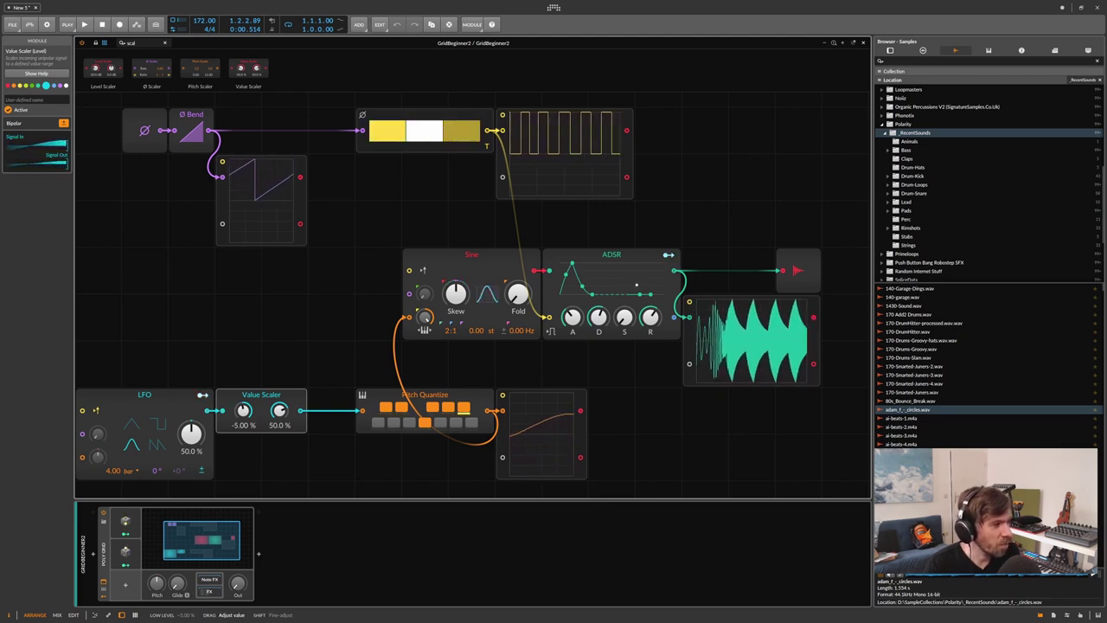
left_click_drag(247, 417, 248, 416)
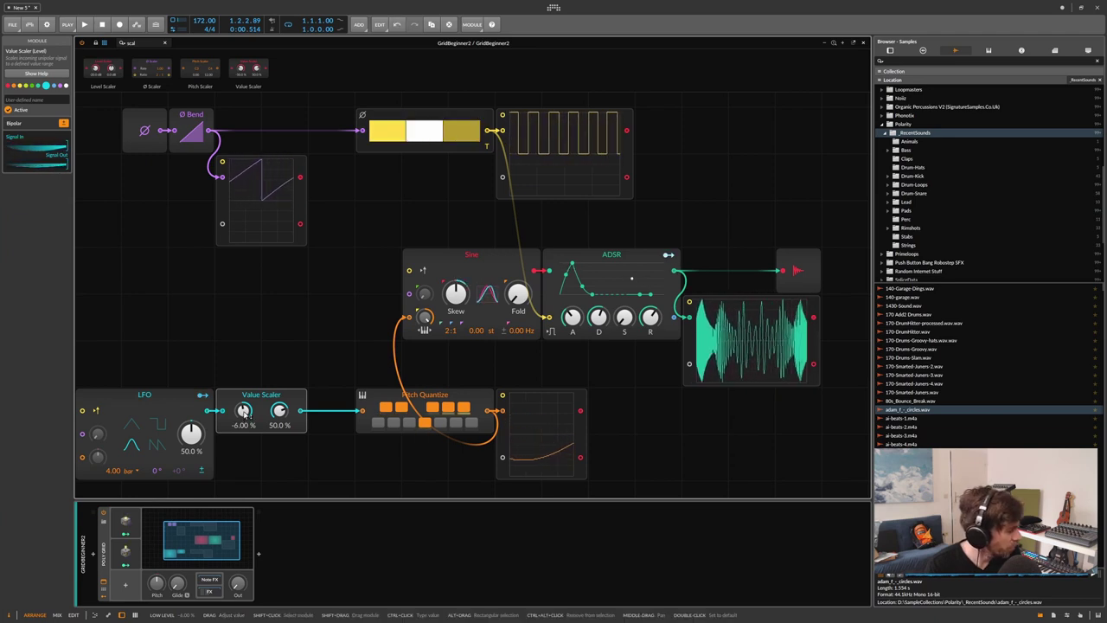
left_click_drag(279, 411, 279, 439)
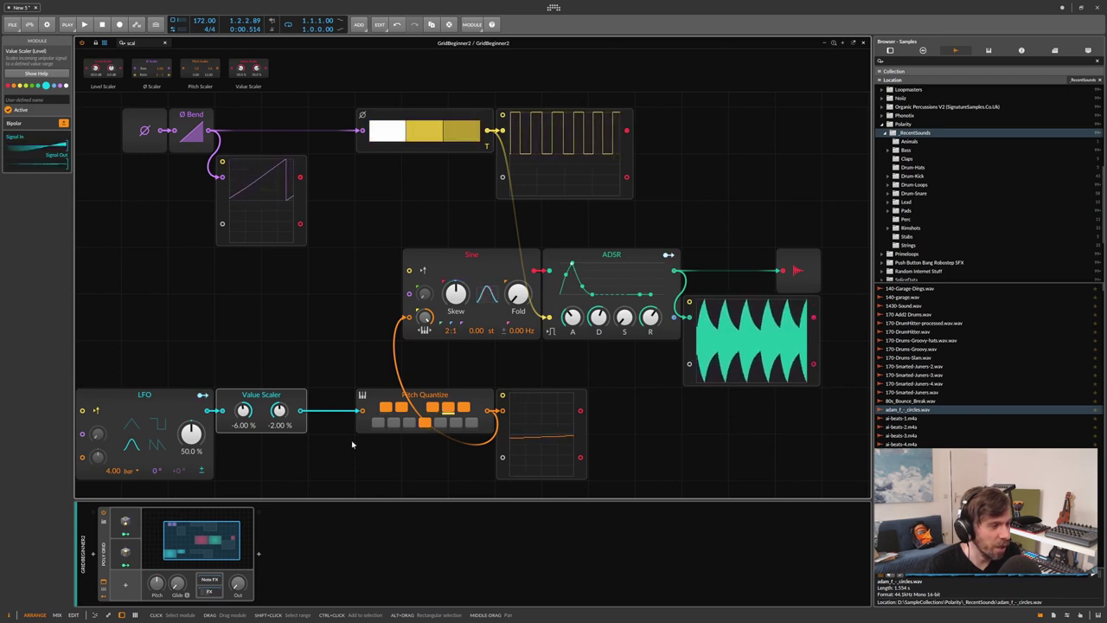
left_click_drag(279, 411, 279, 404)
left_click_drag(243, 411, 243, 415)
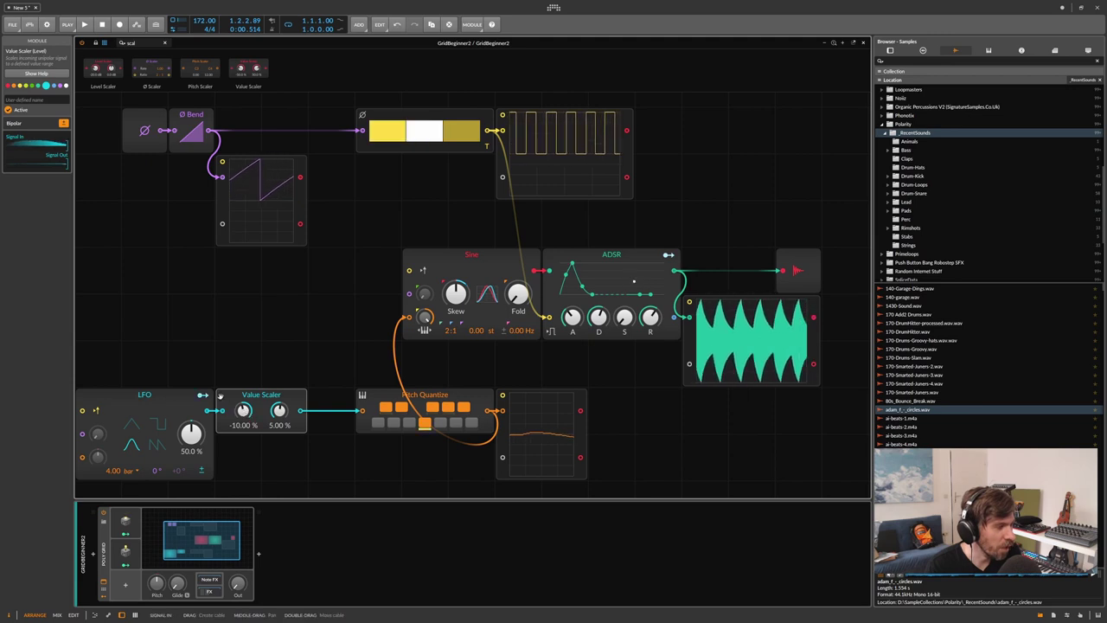
- Move the LFO and Value Scaler together up against Pitch Quantize and set the LFO rate to 2.00 bar
left_click_drag(310, 455, 183, 400)
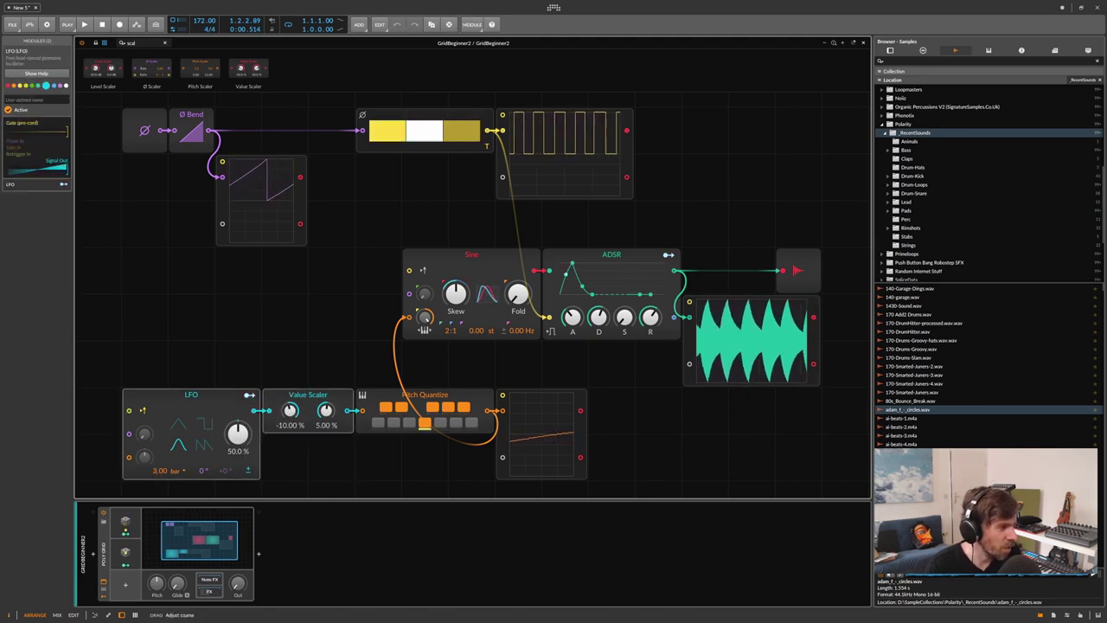
left_click_drag(155, 472, 155, 462)
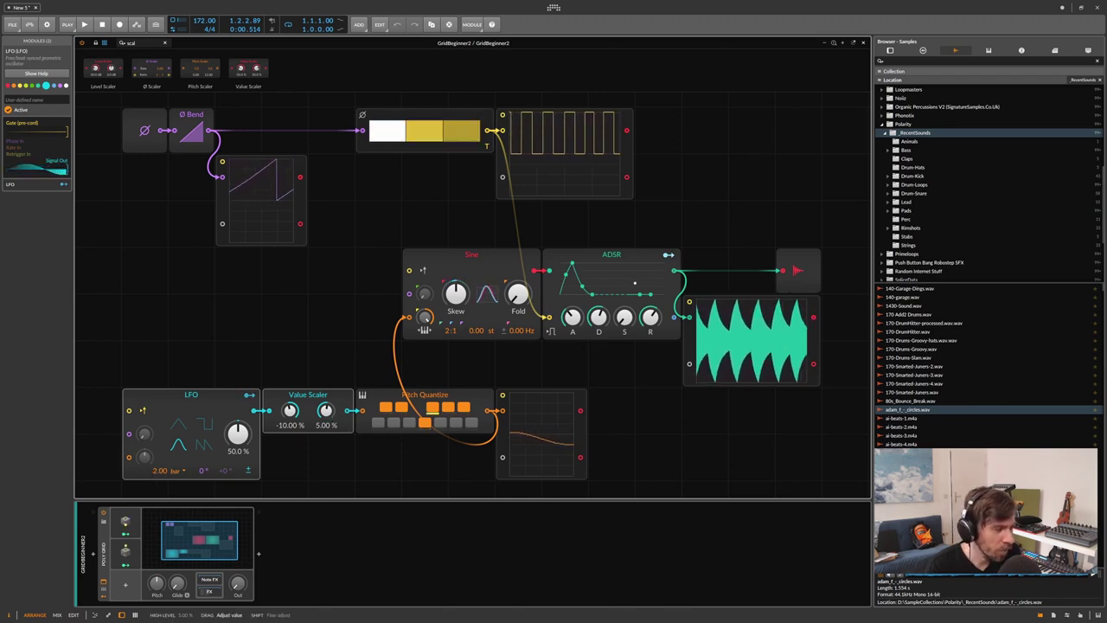
- Try a Value Scaler range of -1.00 % low and 3.00 % high, auditioning it with the Poly Grid's output raised and lowered again
left_click_drag(291, 412, 308, 419)
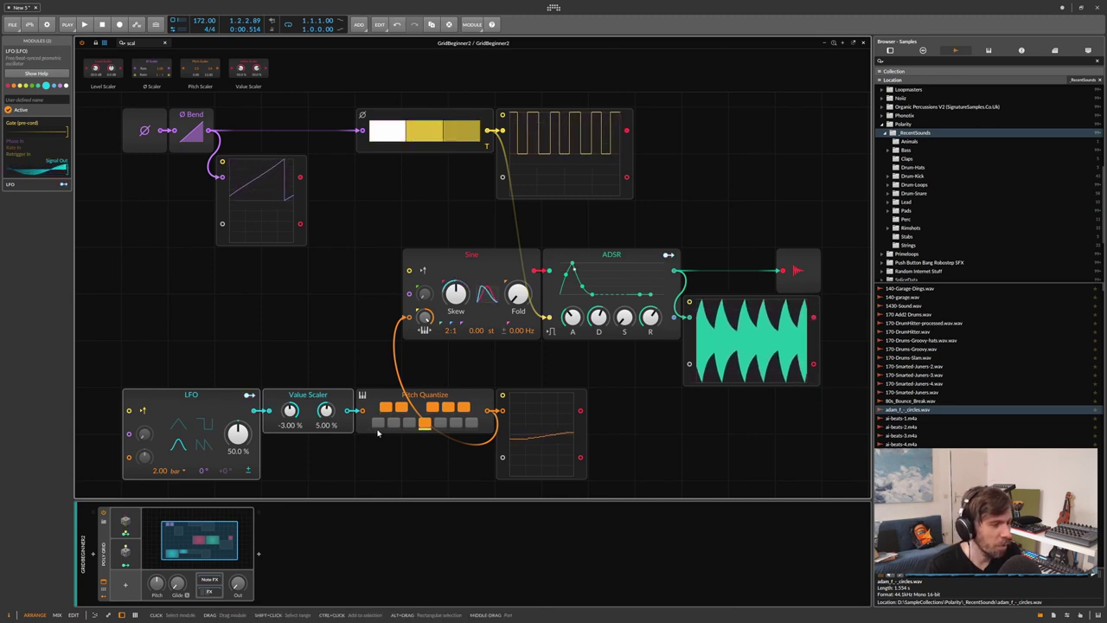
left_click_drag(238, 584, 238, 568)
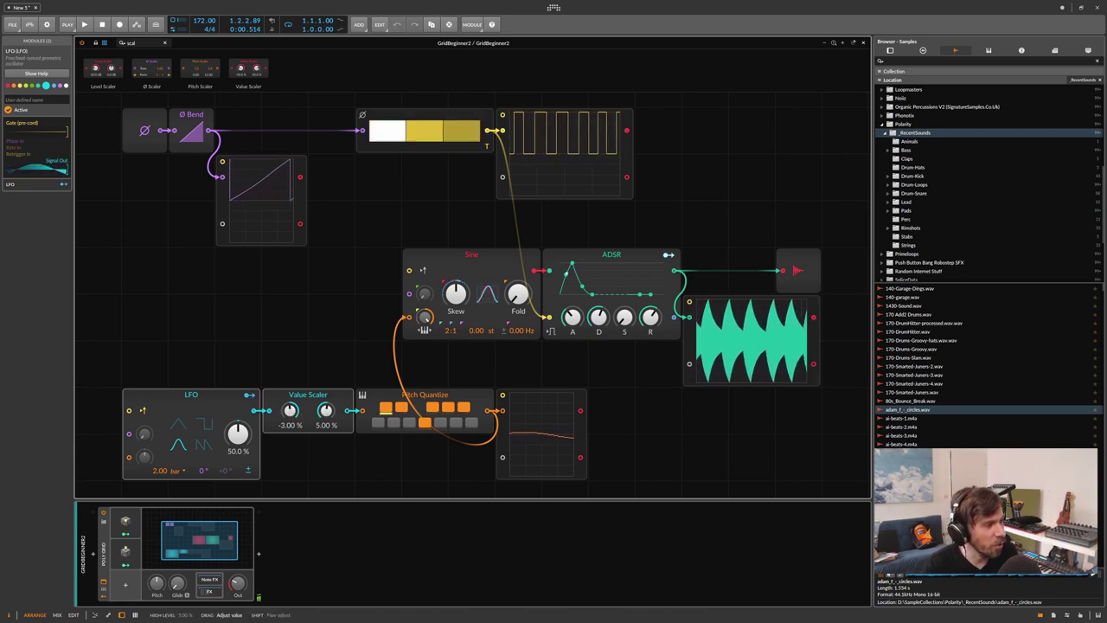
mouse_move(291, 411)
left_mouse_down()
mouse_move(290, 424)
mouse_move(327, 405)
mouse_move(327, 389)
mouse_move(291, 394)
mouse_move(327, 410)
mouse_move(296, 406)
mouse_move(299, 416)
mouse_move(325, 419)
mouse_move(290, 408)
left_mouse_up()
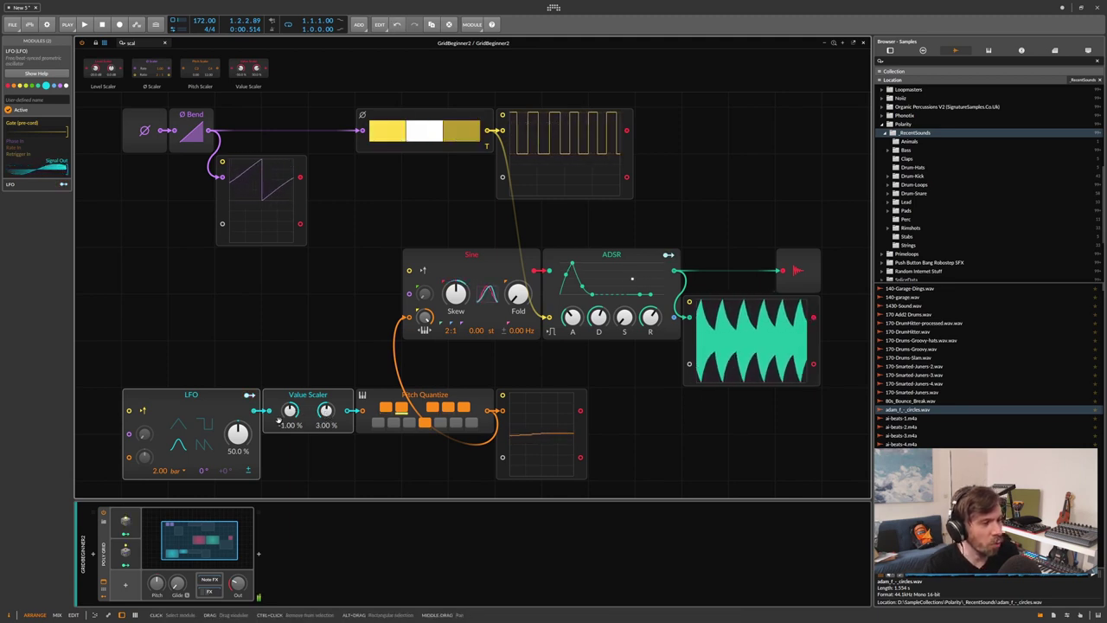
left_click_drag(238, 584, 238, 590)
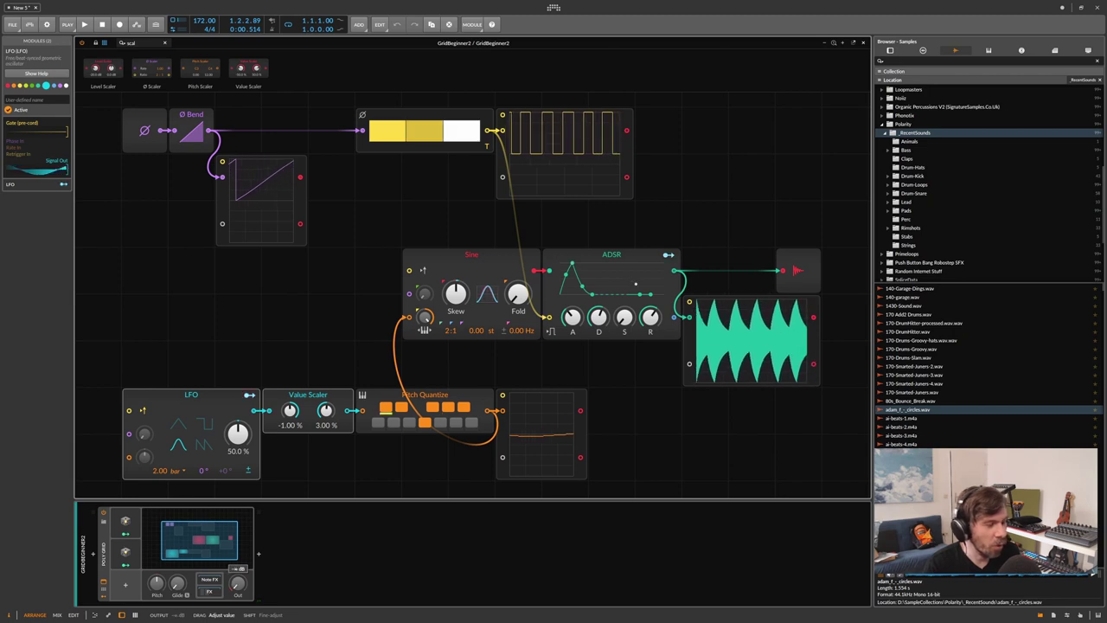
- Inspect the LFO, pitch oscilloscope and Value Scaler signals, and set the Value Scaler to -5.00 % low and 5.00 % high
left_click(208, 395)
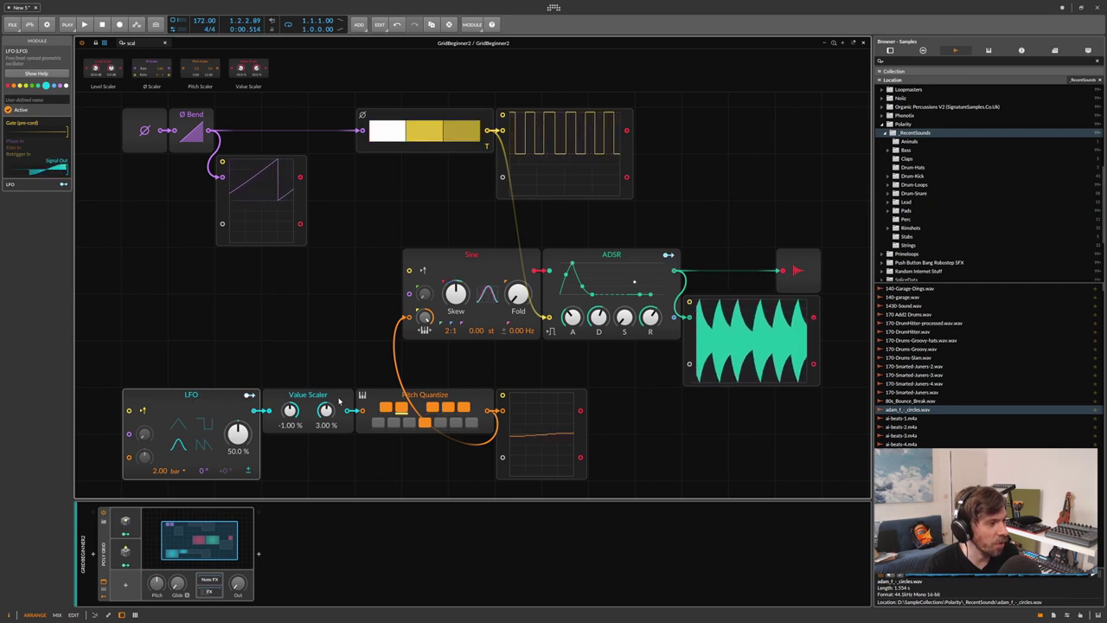
left_click(500, 430)
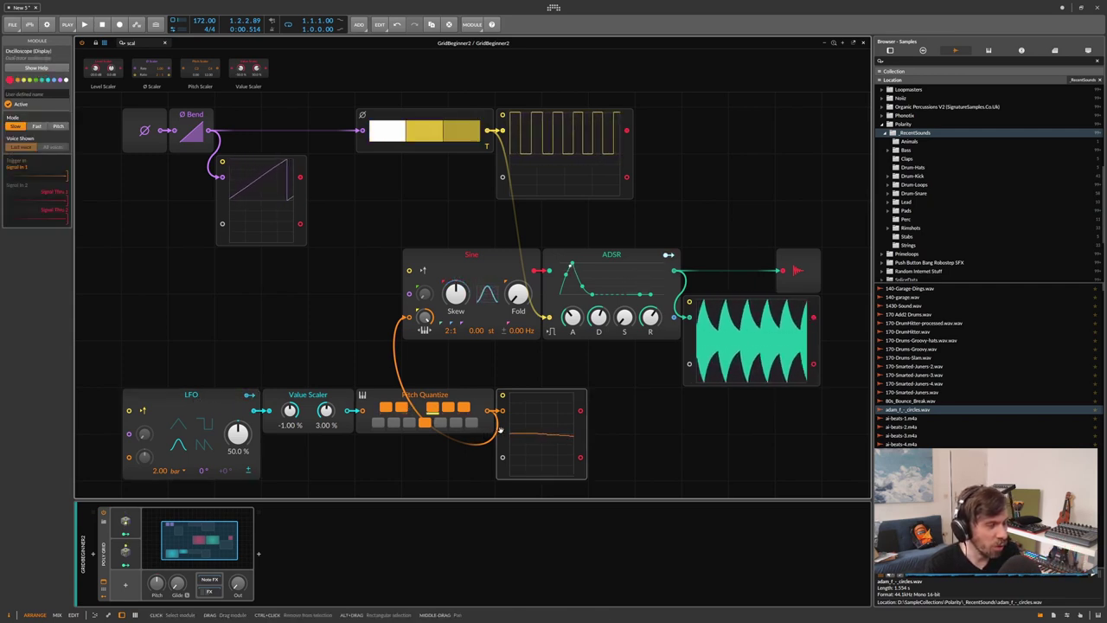
left_click(301, 397)
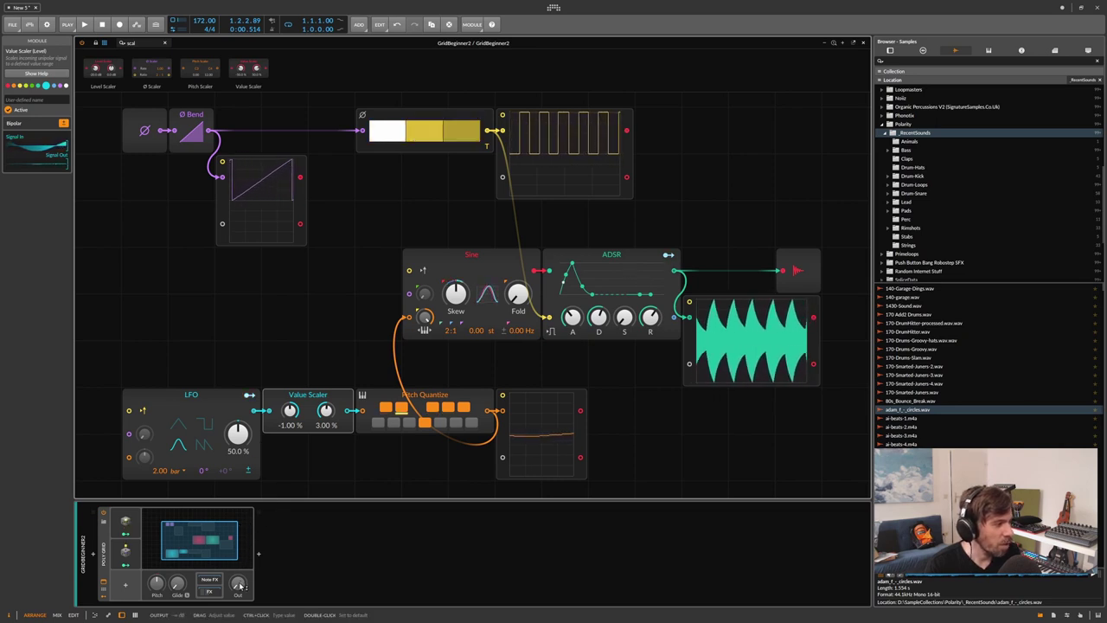
mouse_move(238, 578)
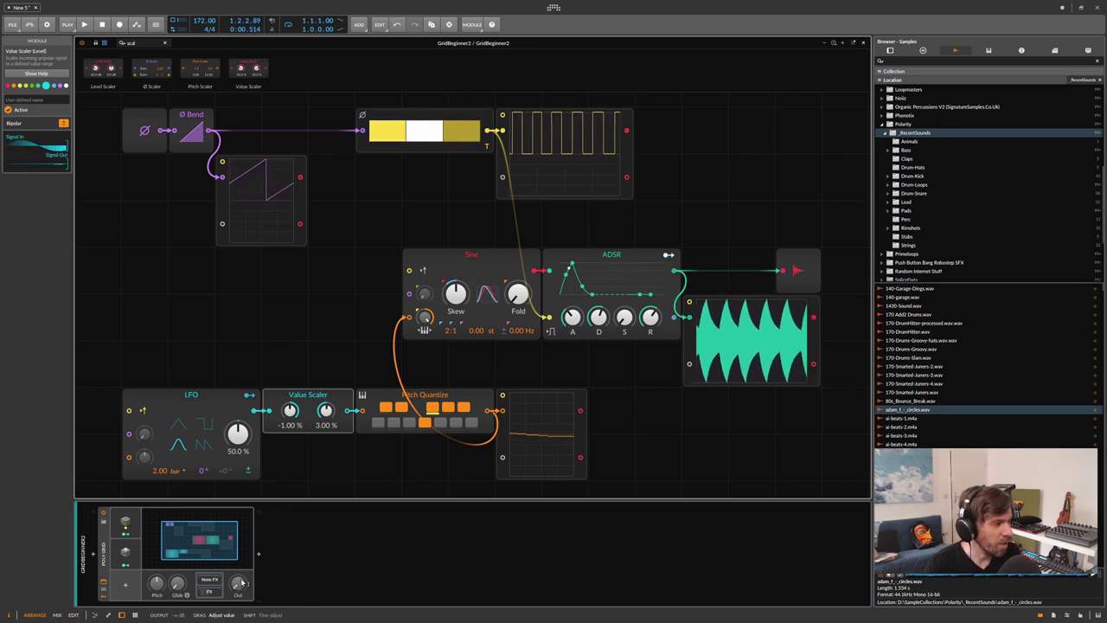
left_click(188, 407)
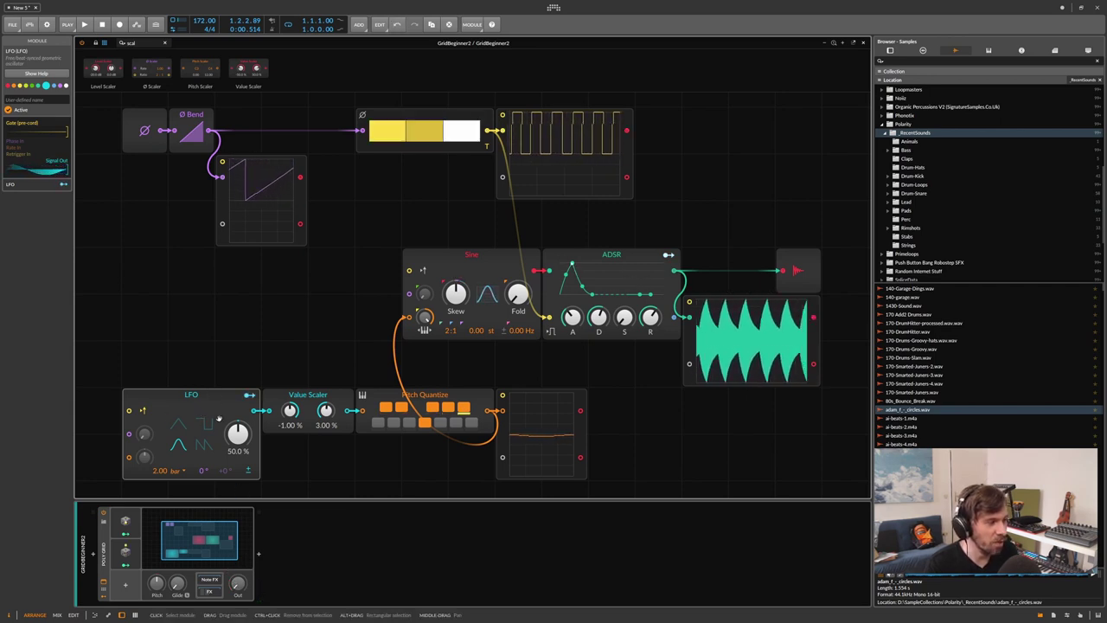
left_click_drag(326, 415, 291, 423)
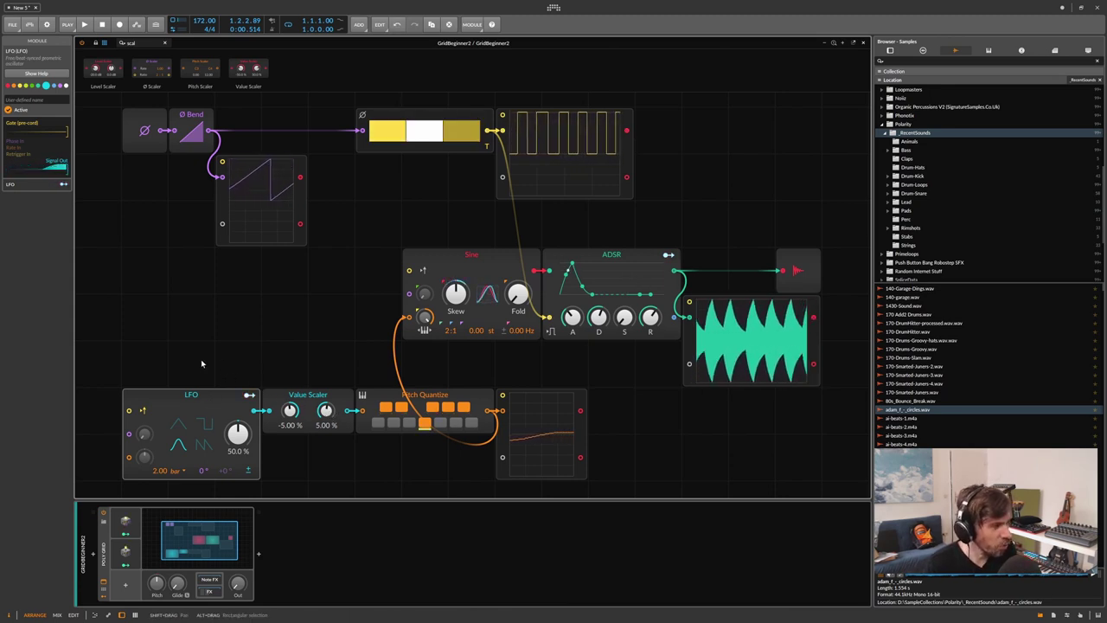
- Paste a copy of the LFO above the original, set its rate to 1.00 bar and patch its output into the original's phase input
left_click(162, 318)
key("ctrl+v")
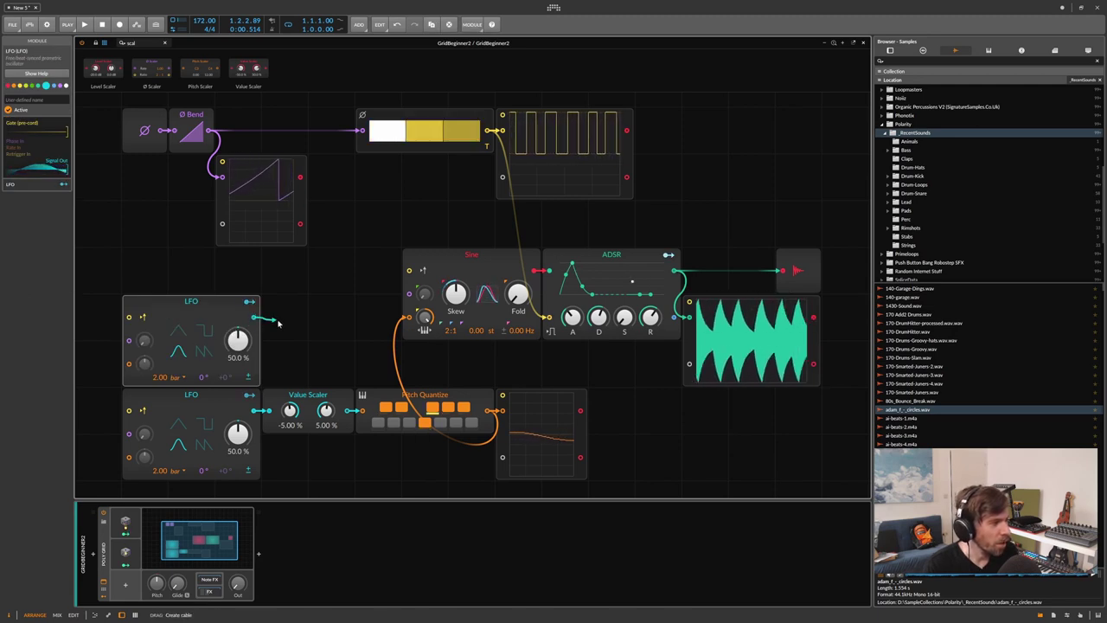
left_click_drag(160, 378, 159, 392)
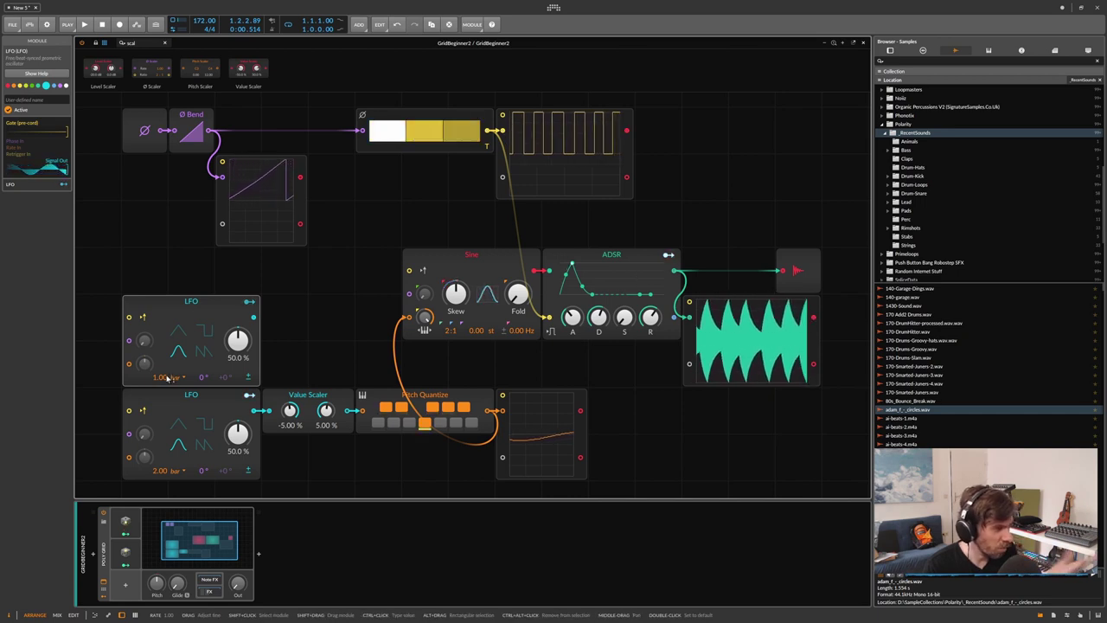
left_click_drag(253, 317, 129, 433)
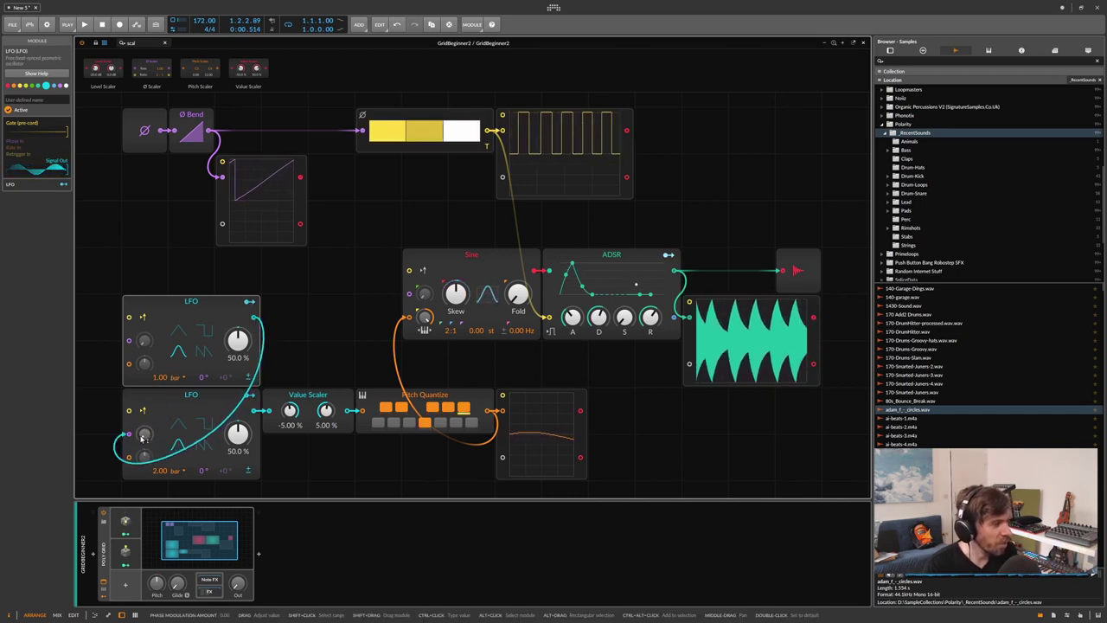
- Switch the upper LFO to a triangle waveform and raise the lower LFO's phase modulation amount
left_click(159, 419)
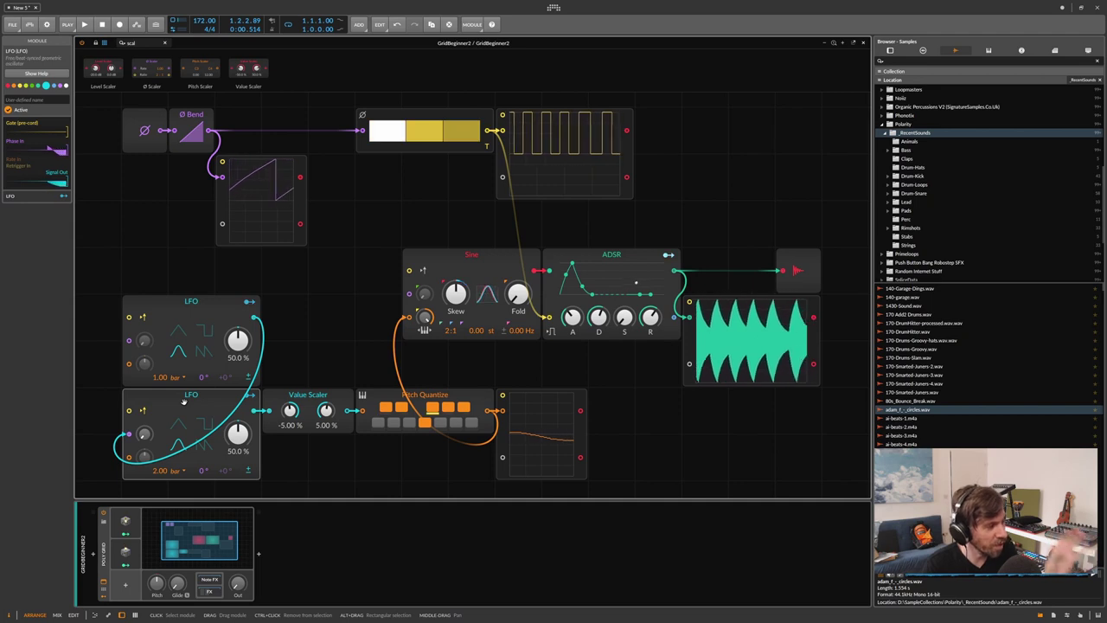
left_click(180, 340)
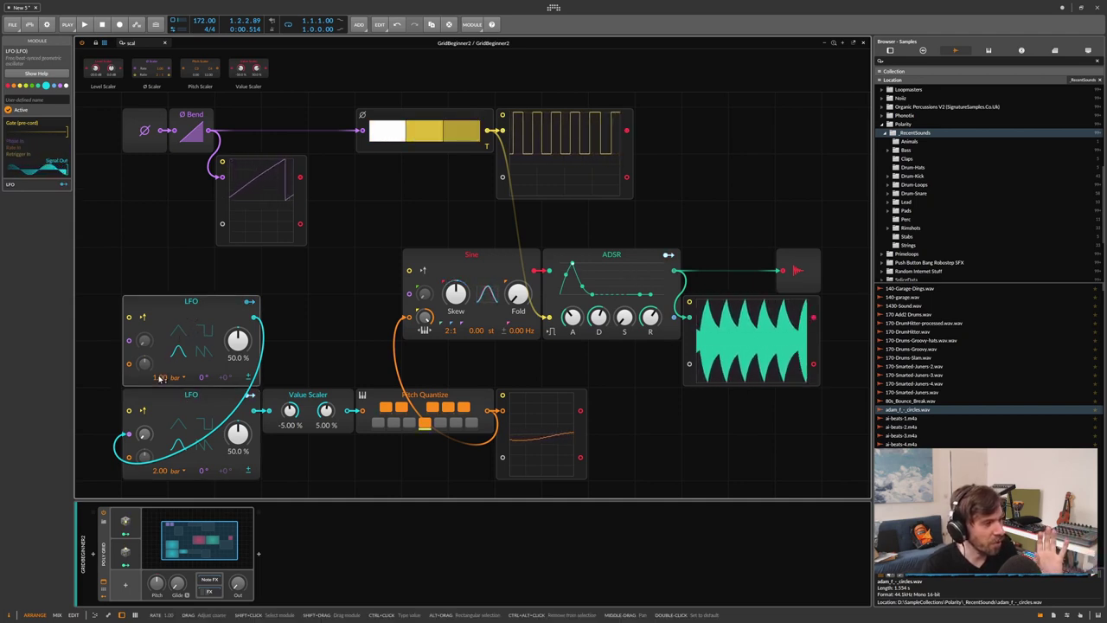
left_click(184, 331)
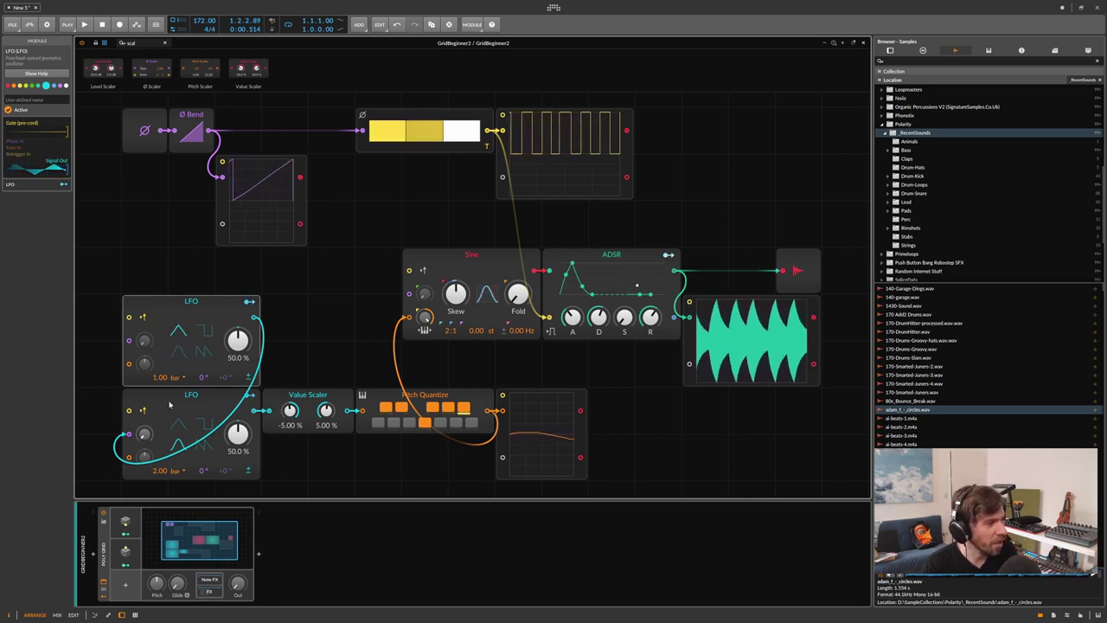
mouse_move(144, 435)
left_mouse_down()
mouse_move(145, 424)
mouse_move(145, 436)
left_mouse_up()
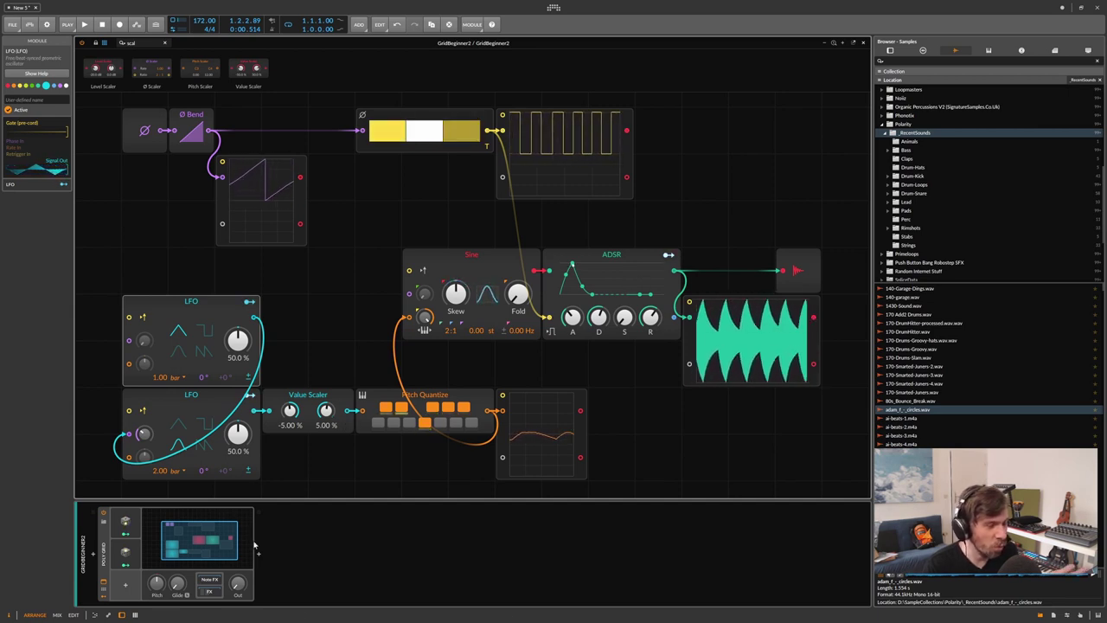
- Audition the modulated melody, try a rate of 0.72 bar on the upper LFO and reset it to 1.00 bar
left_click_drag(239, 583, 239, 562)
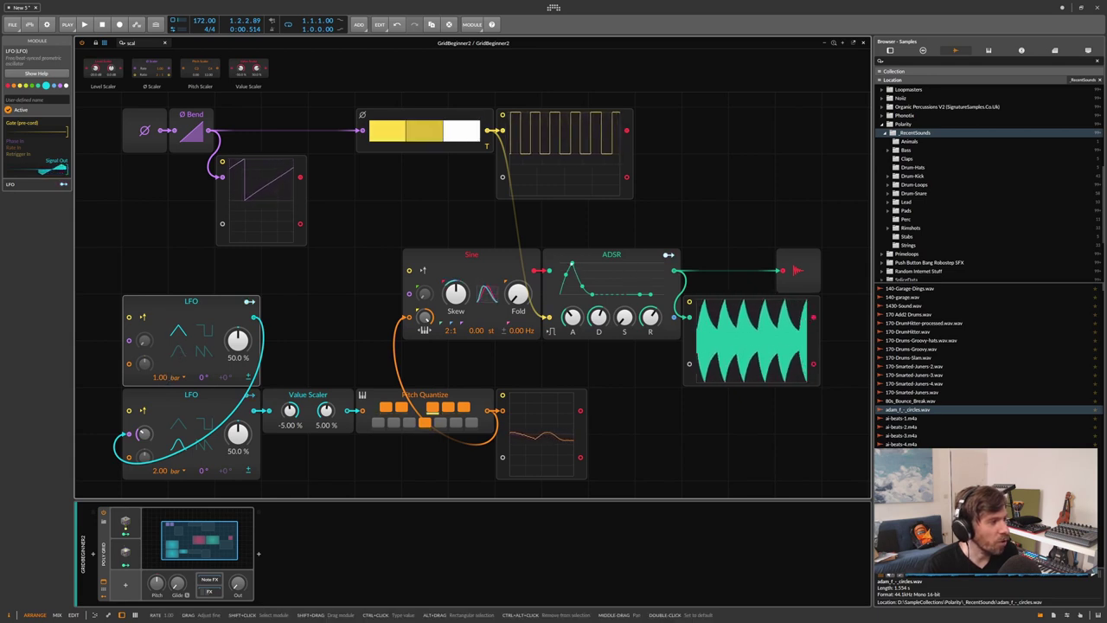
left_click_drag(160, 378, 159, 396)
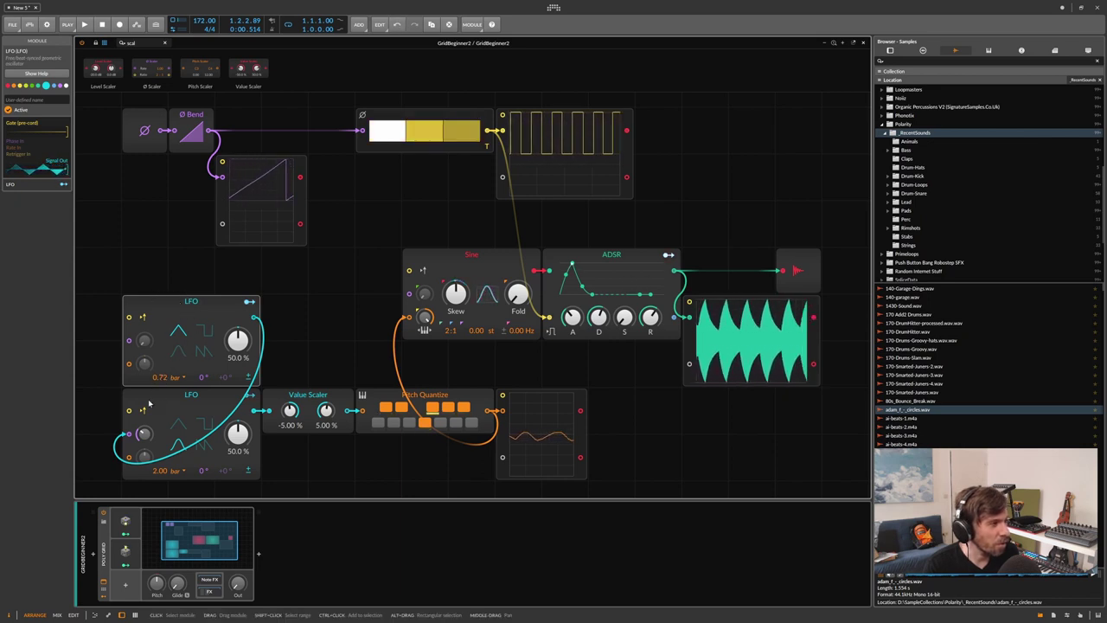
left_click(169, 400)
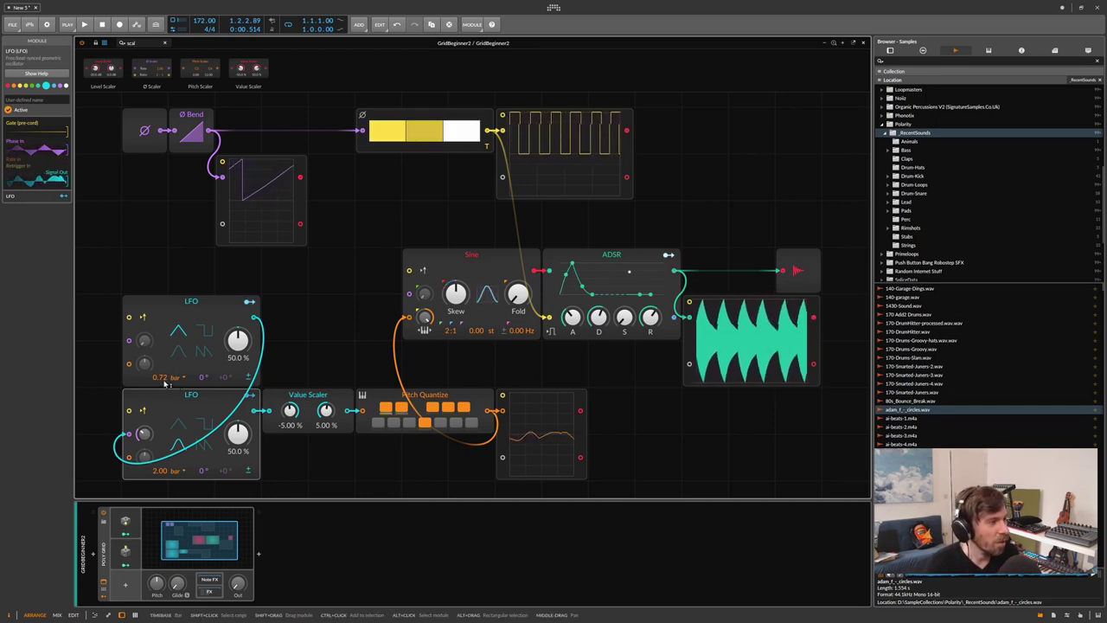
double_click(159, 381)
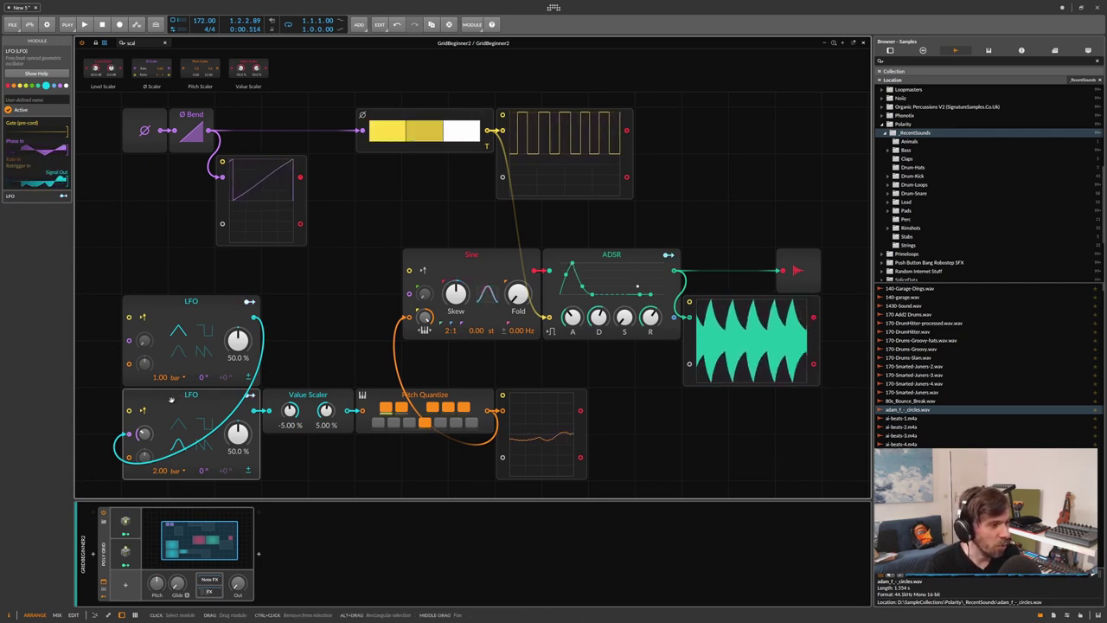
- Examine the signals of both LFOs and Pitch Quantize, and audition the patch by briefly raising the Poly Grid's output
left_click_drag(139, 281, 188, 400)
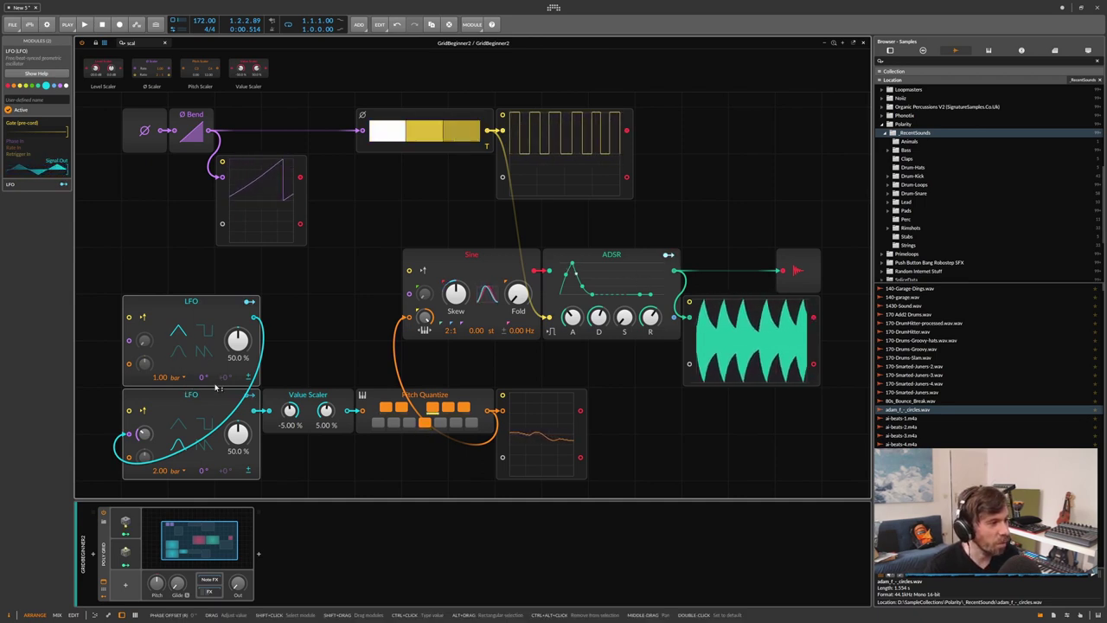
left_click(216, 389)
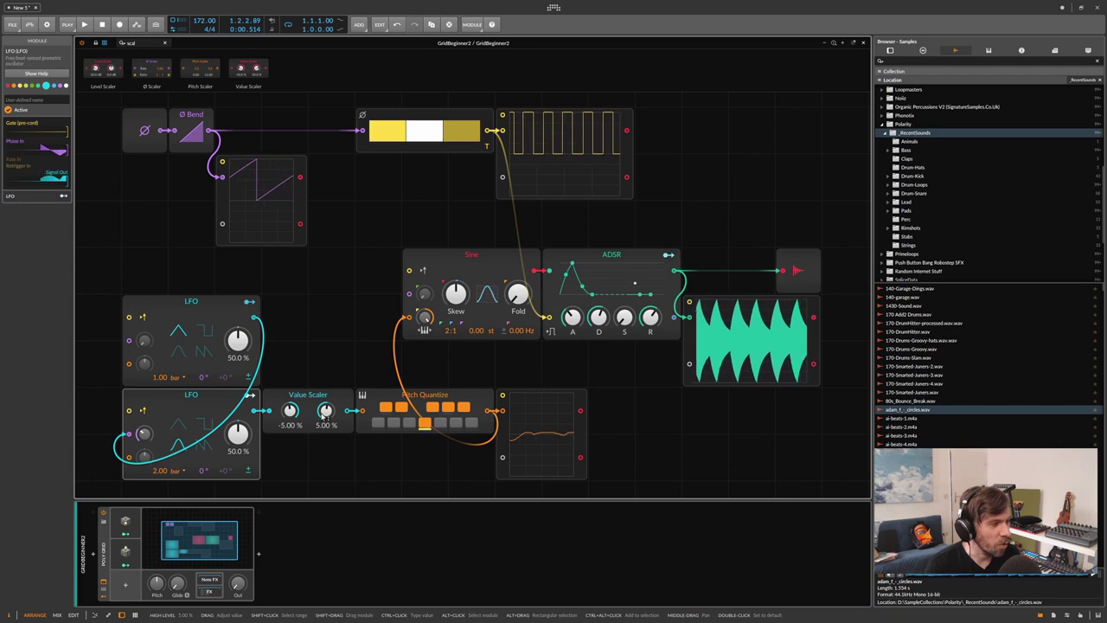
left_click(388, 403)
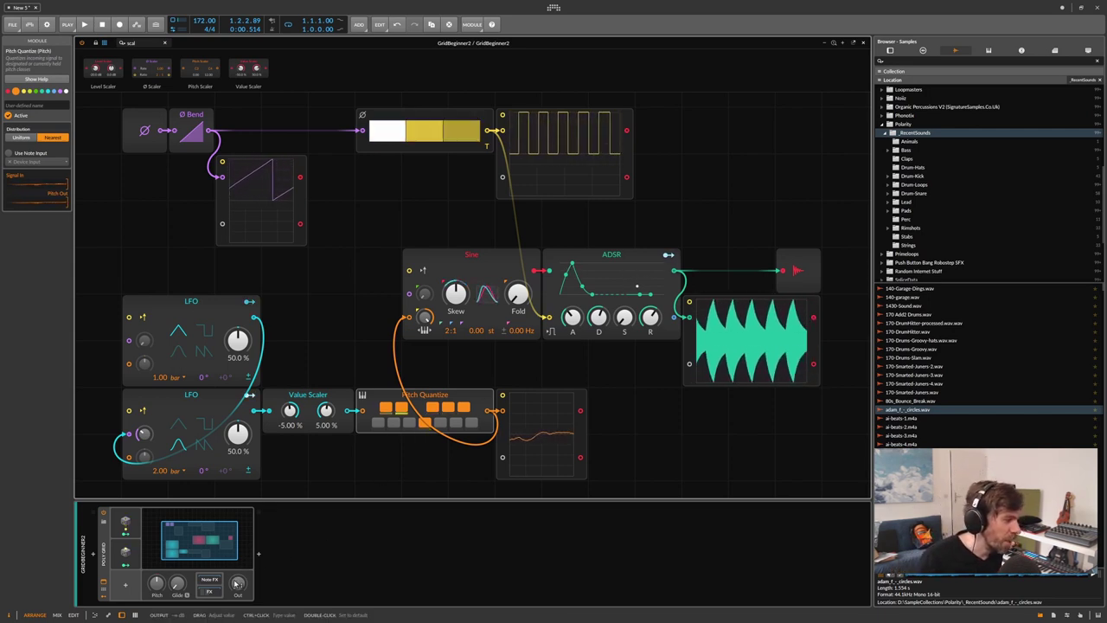
left_click_drag(238, 584, 238, 561)
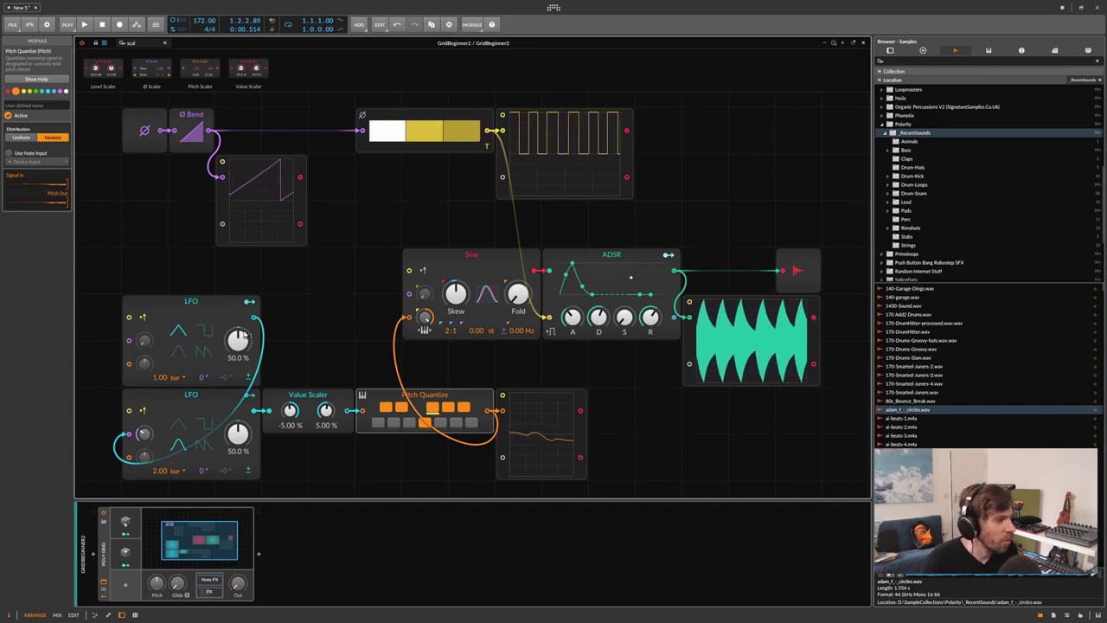
- Replace the upper LFO with an S/H LFO, adjust the lower LFO's phase modulation amount and audition the patch
left_click(180, 305)
right_click(180, 305)
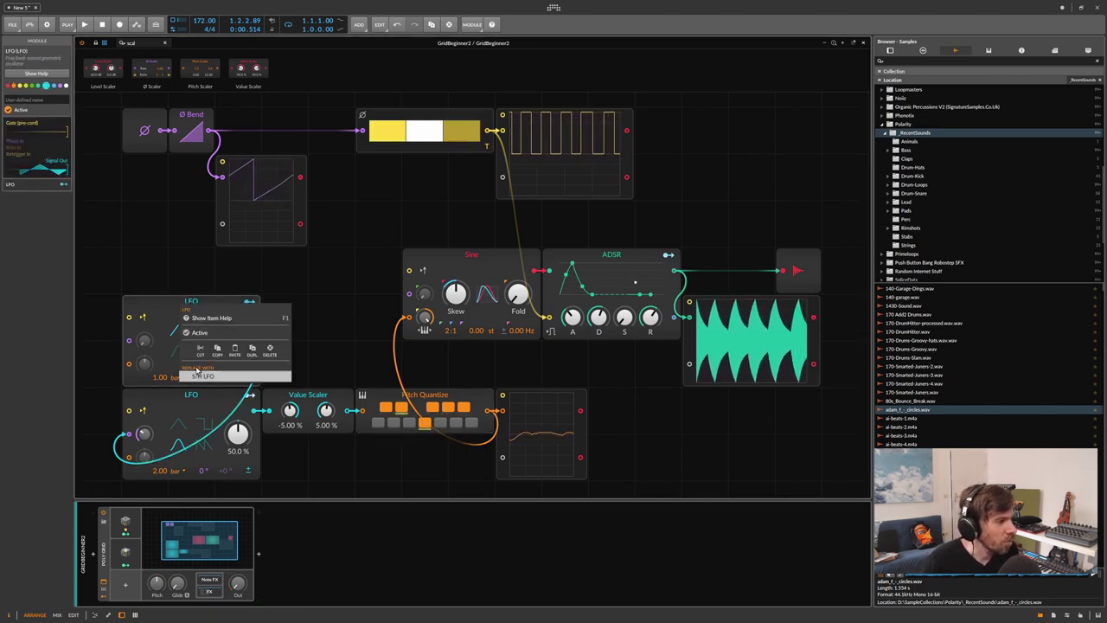
left_click(205, 378)
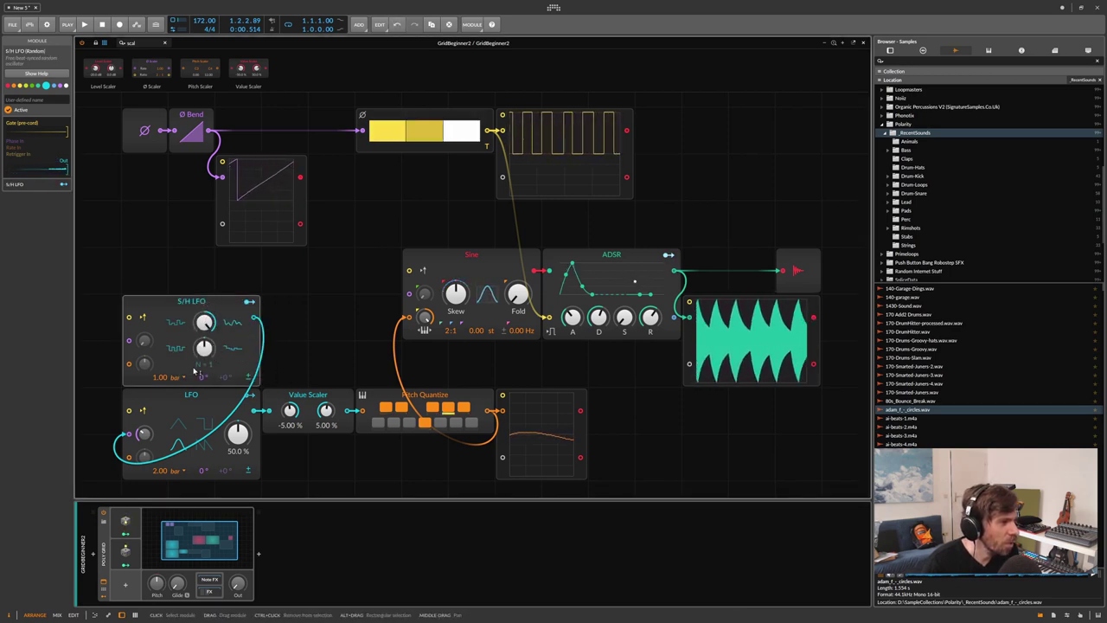
left_click_drag(144, 435, 144, 442)
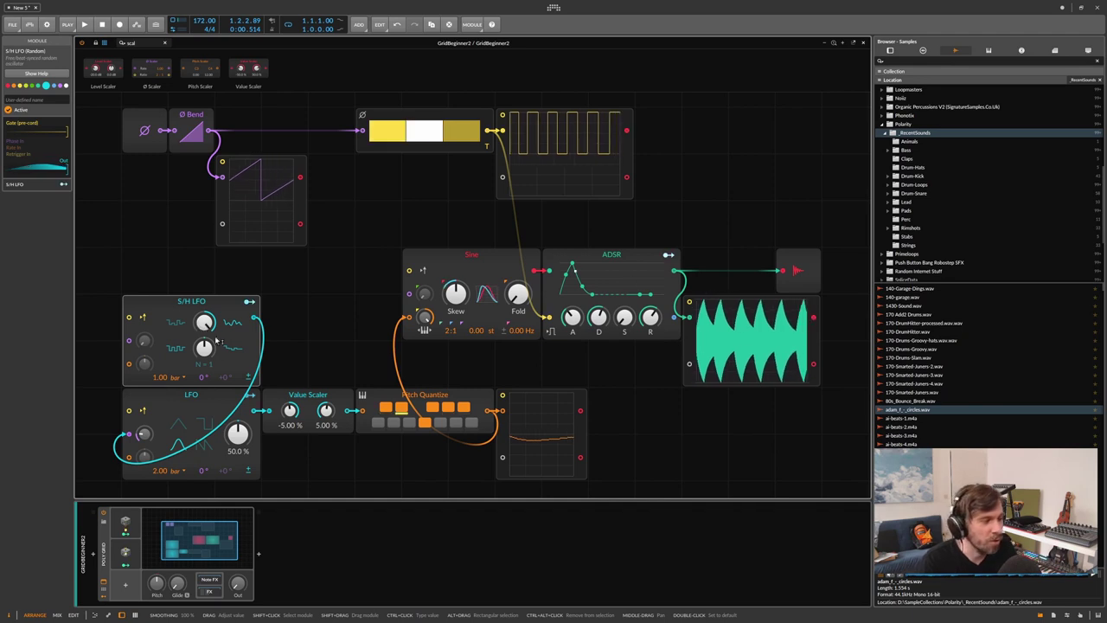
left_click_drag(238, 583, 235, 587)
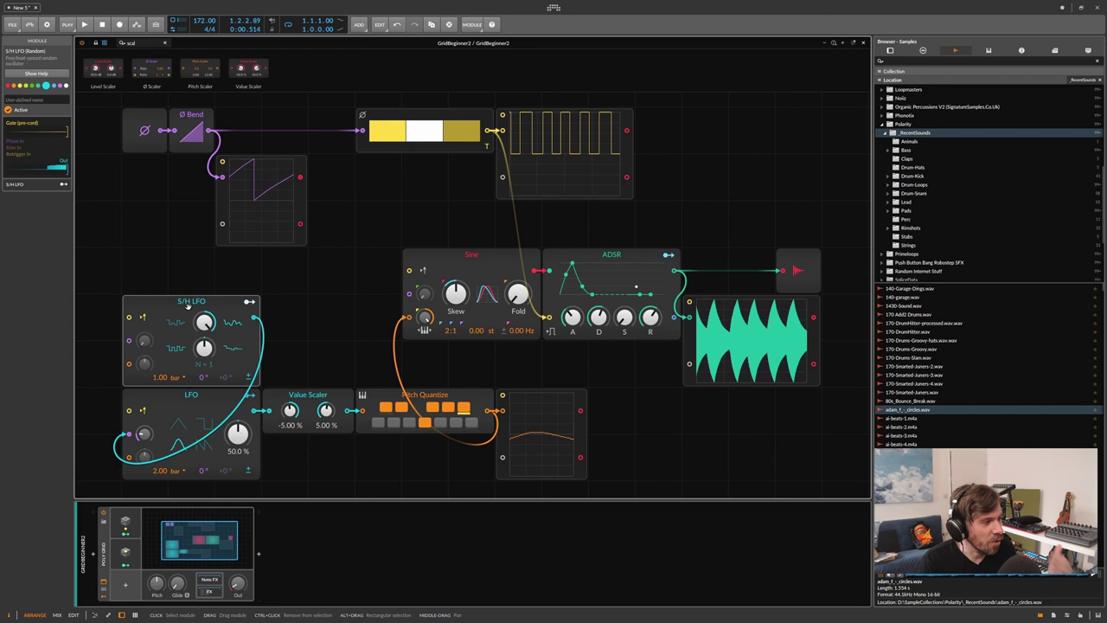
- Compare the S/H LFO's random output with the phase input and output signals of the lower LFO
left_click(193, 398)
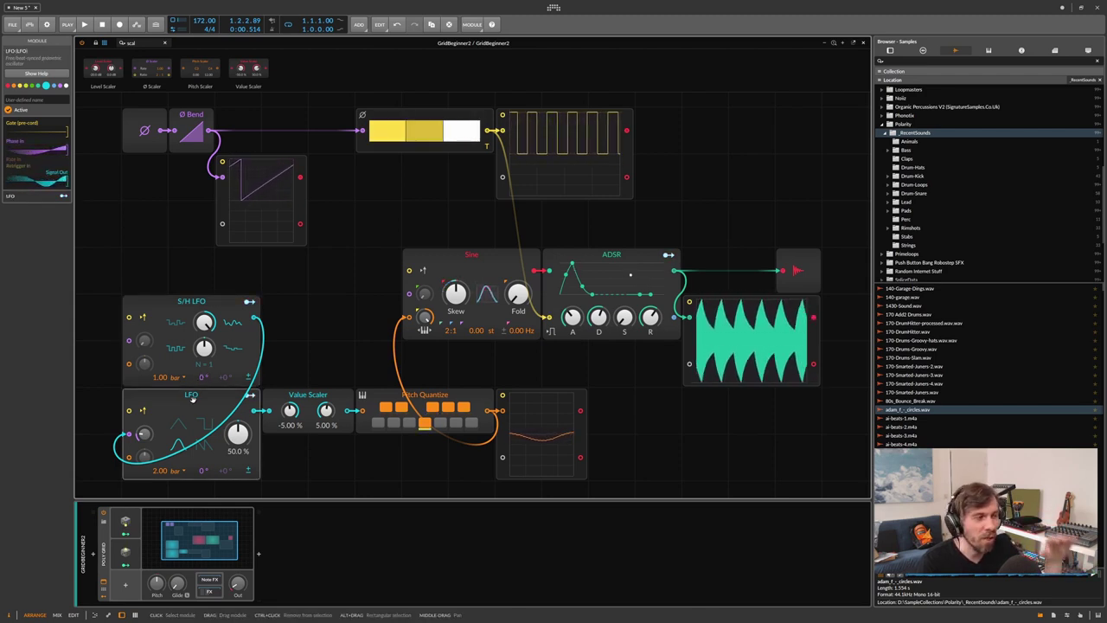
left_click(198, 302)
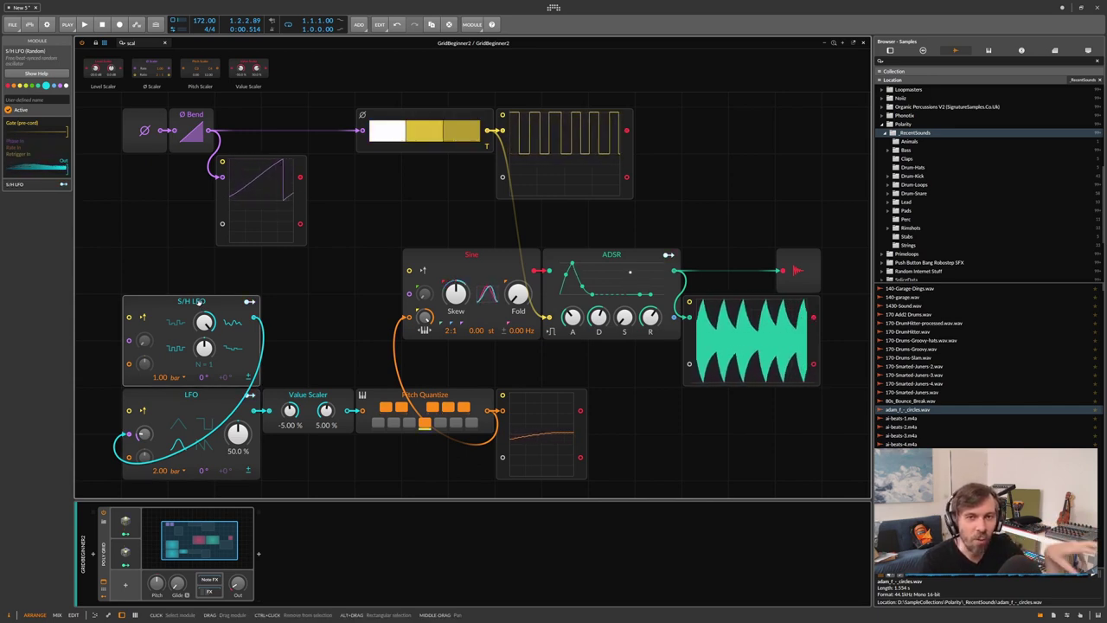
left_click(192, 403)
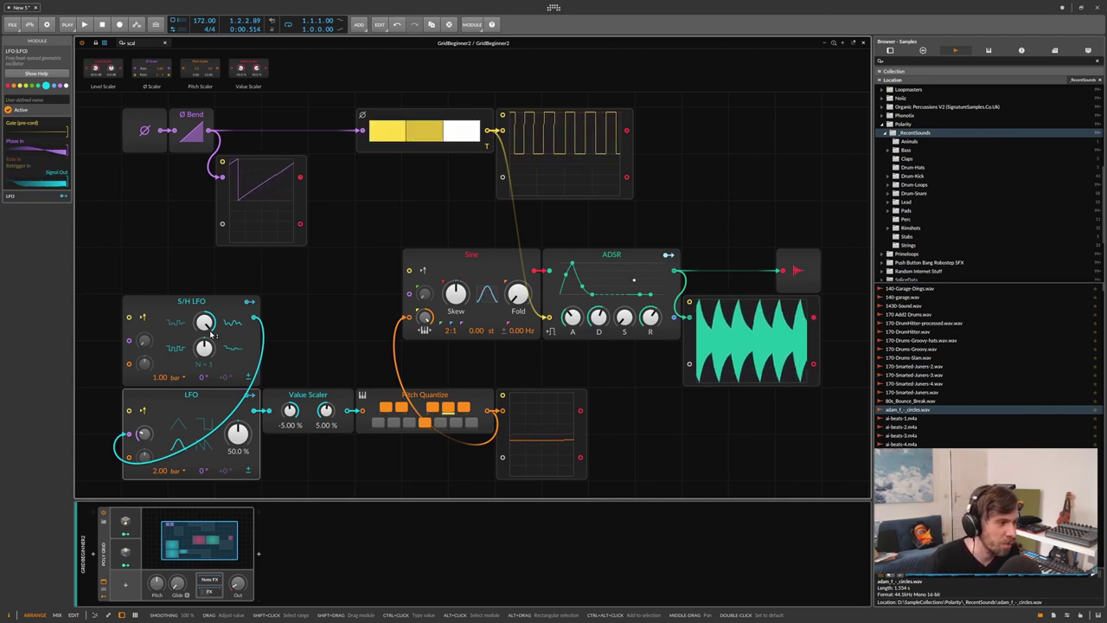
left_click(207, 305)
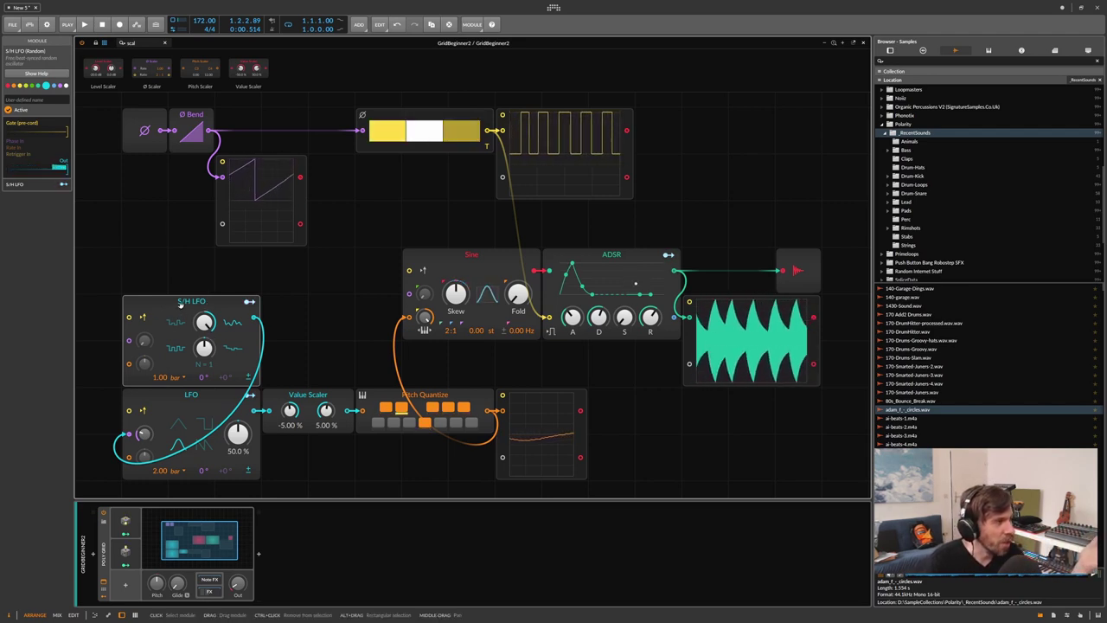
- Duplicate the S/H LFO, feed the copy into the original's phase input and set the copy's rate to 0.61 bar
left_click(166, 43)
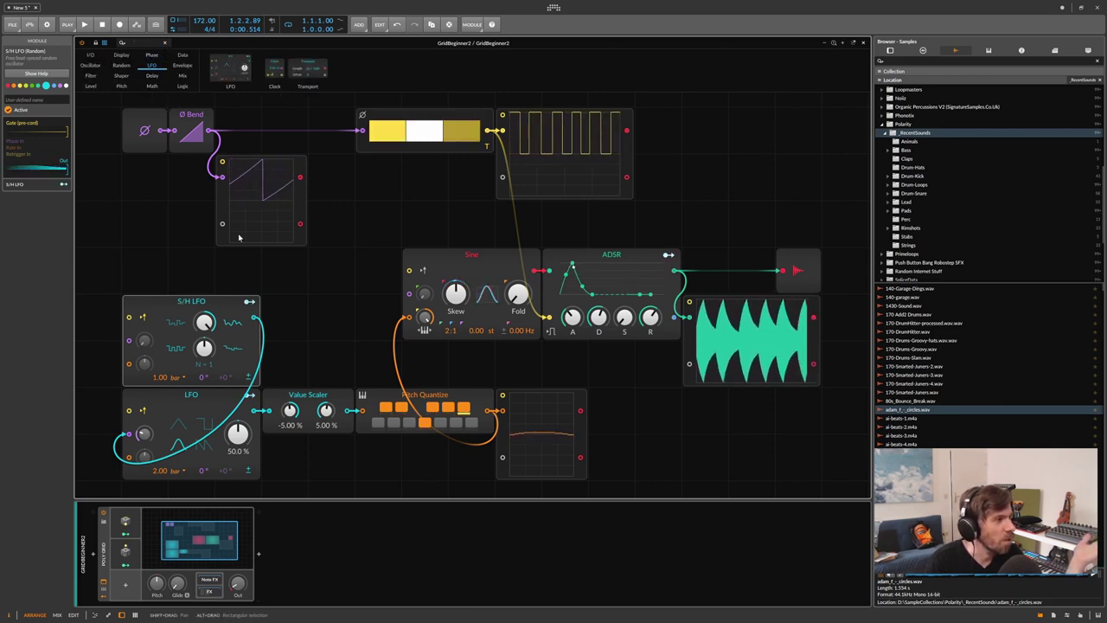
key("ctrl+c")
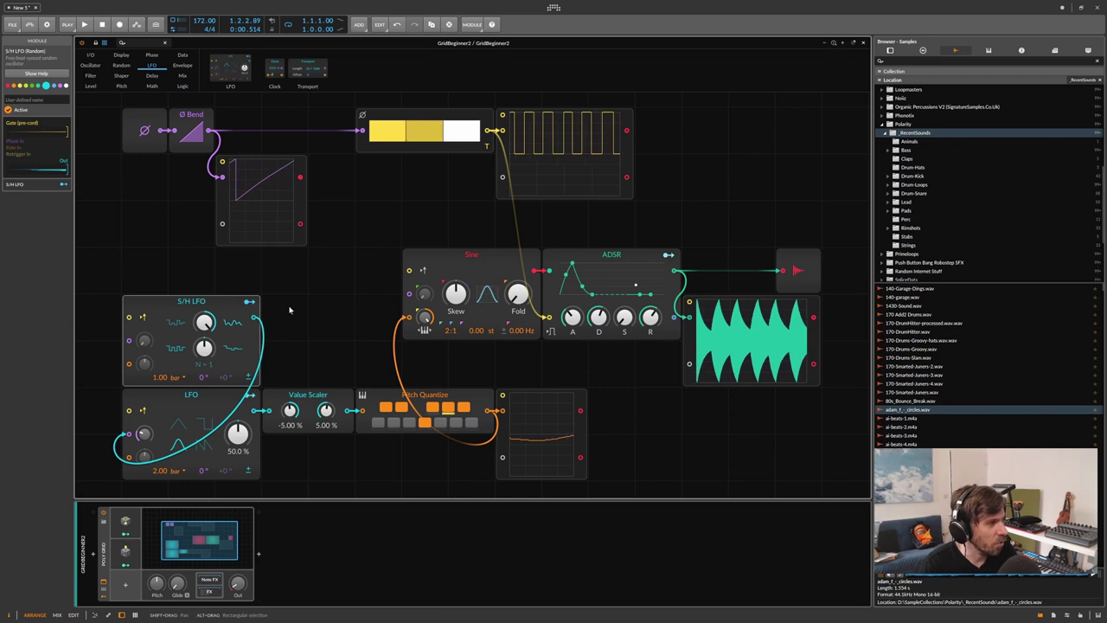
left_click(292, 310)
key("ctrl+v")
left_click_drag(395, 318, 145, 341)
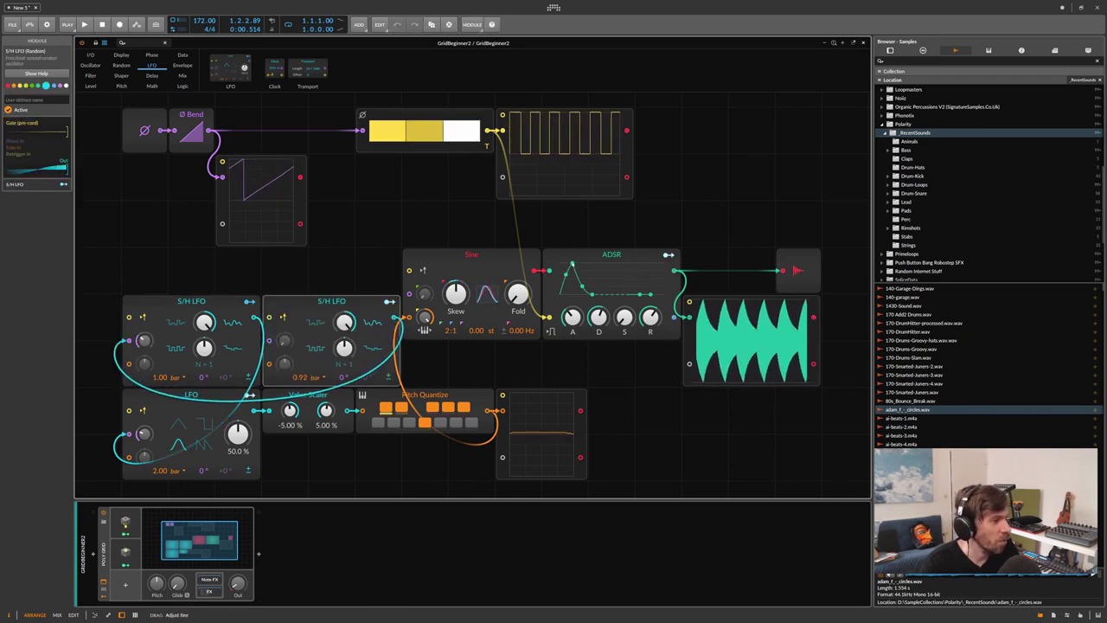
left_click_drag(301, 378, 300, 396)
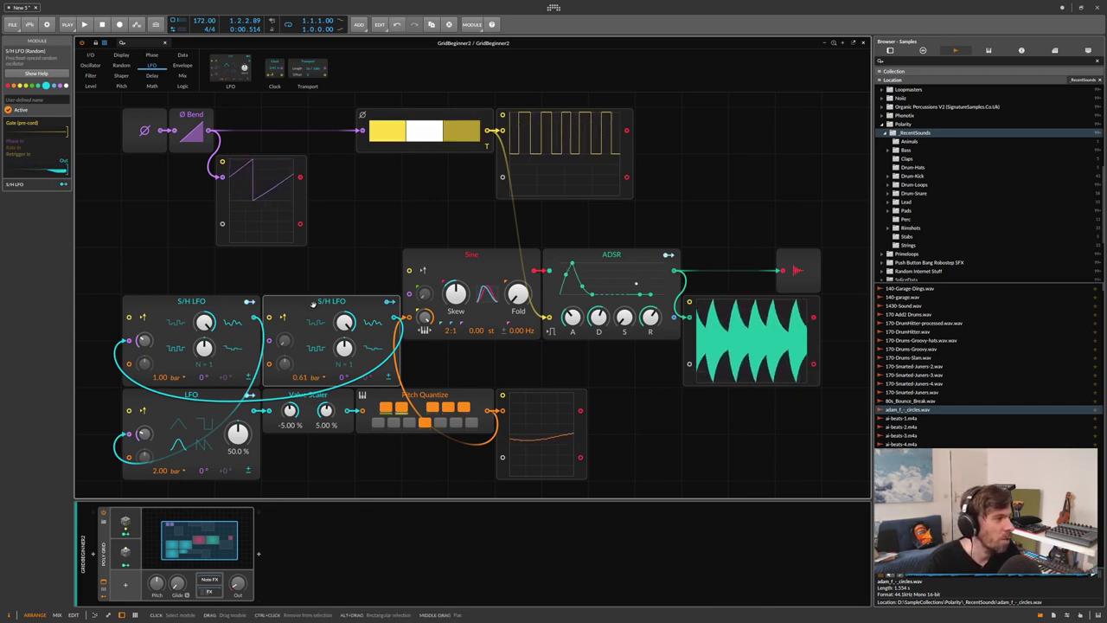
- Delete both S/H LFOs and feed the through signal of Ø Bend's oscilloscope into the remaining LFO's phase input
key("Delete")
key("Delete")
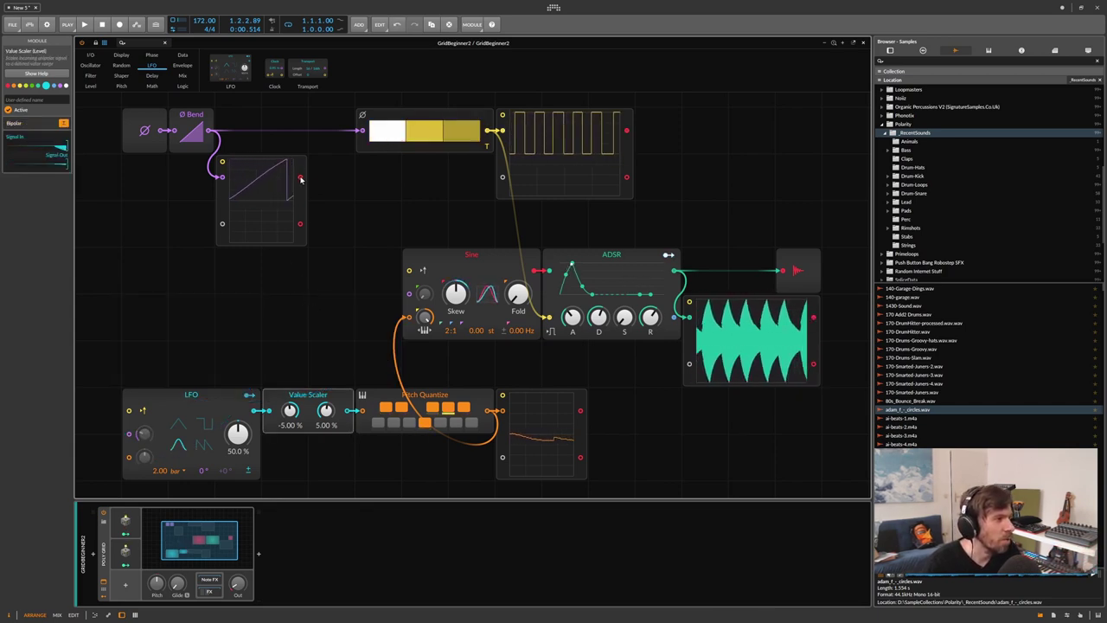
left_click_drag(301, 177, 143, 434)
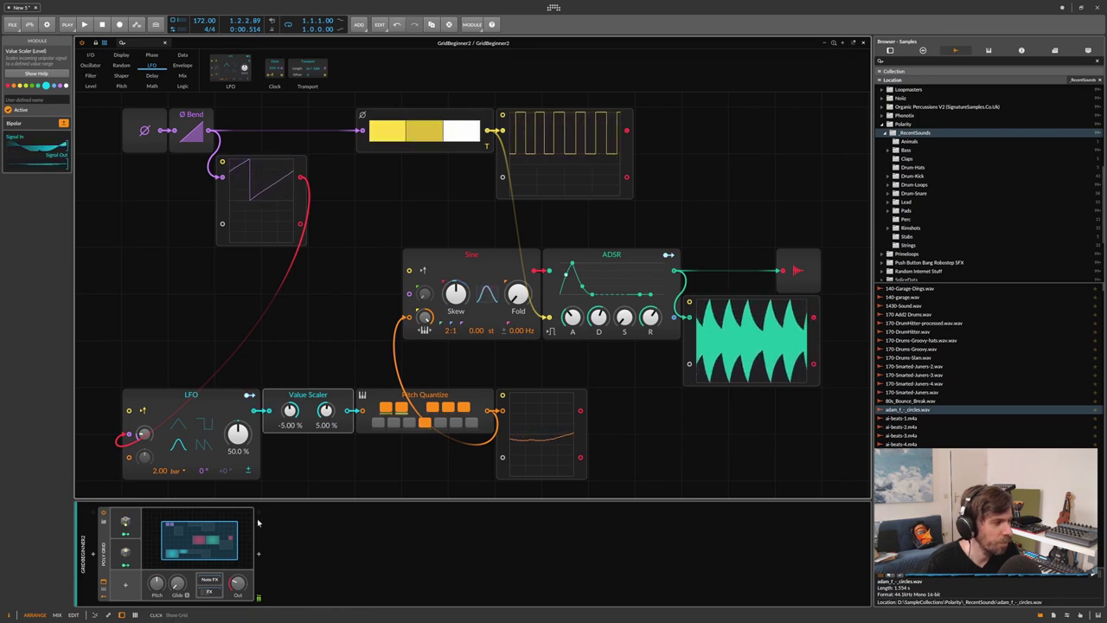
- Try different skew and phase values on the LFO, then reset them to 50.0 % and 0°
mouse_move(238, 433)
left_mouse_down()
mouse_move(238, 407)
mouse_move(238, 454)
mouse_move(249, 440)
left_mouse_up()
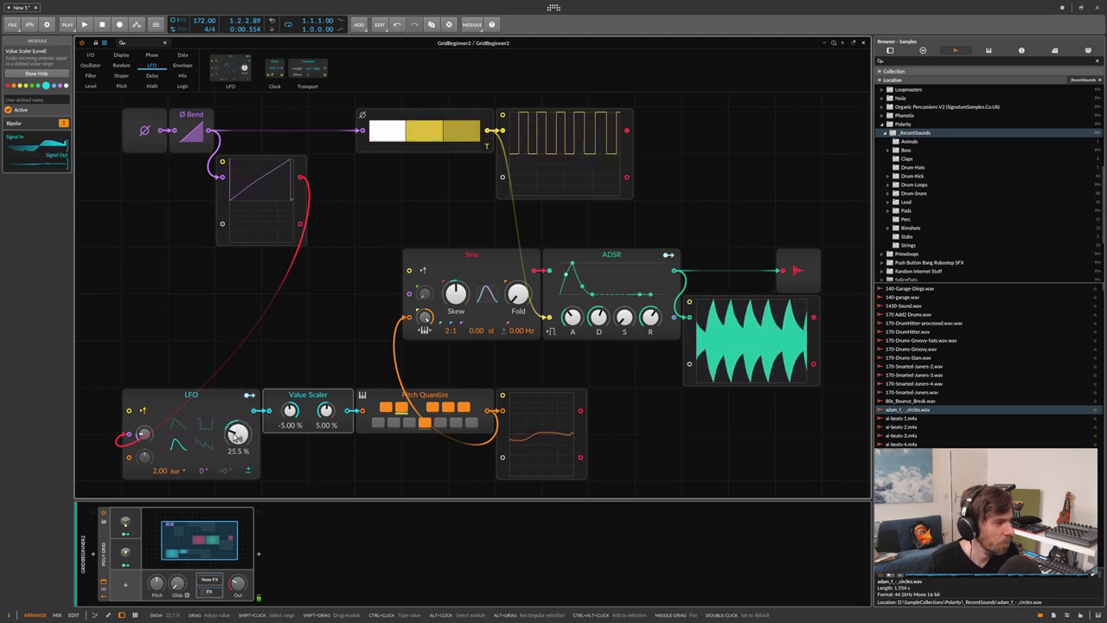
double_click(238, 436)
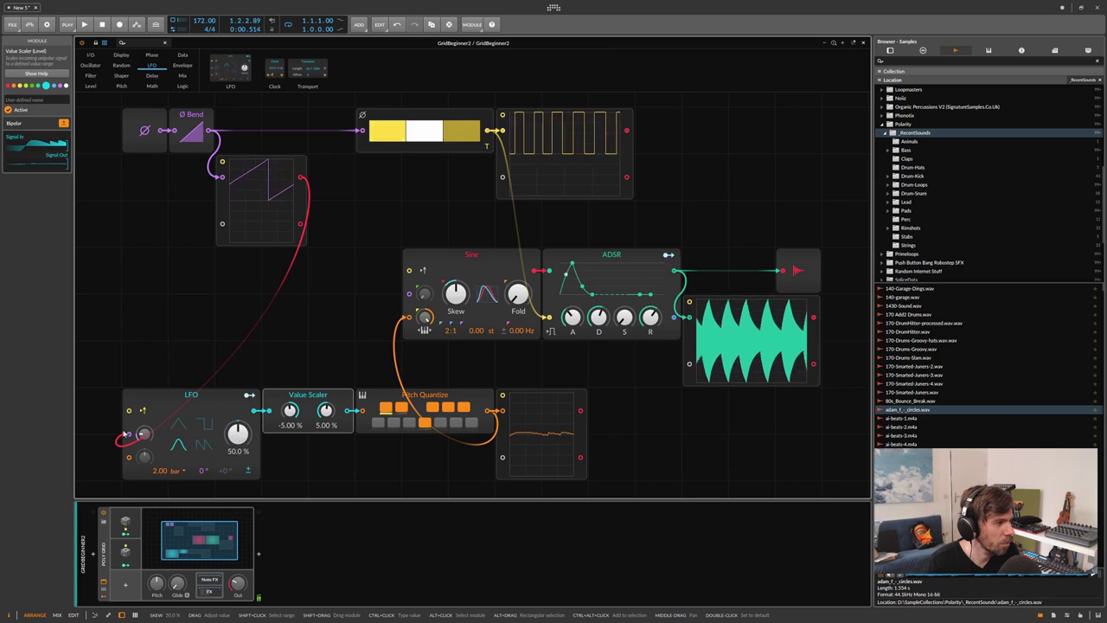
mouse_move(238, 435)
left_mouse_down()
mouse_move(238, 418)
mouse_move(238, 449)
mouse_move(238, 421)
left_mouse_up()
double_click(238, 433)
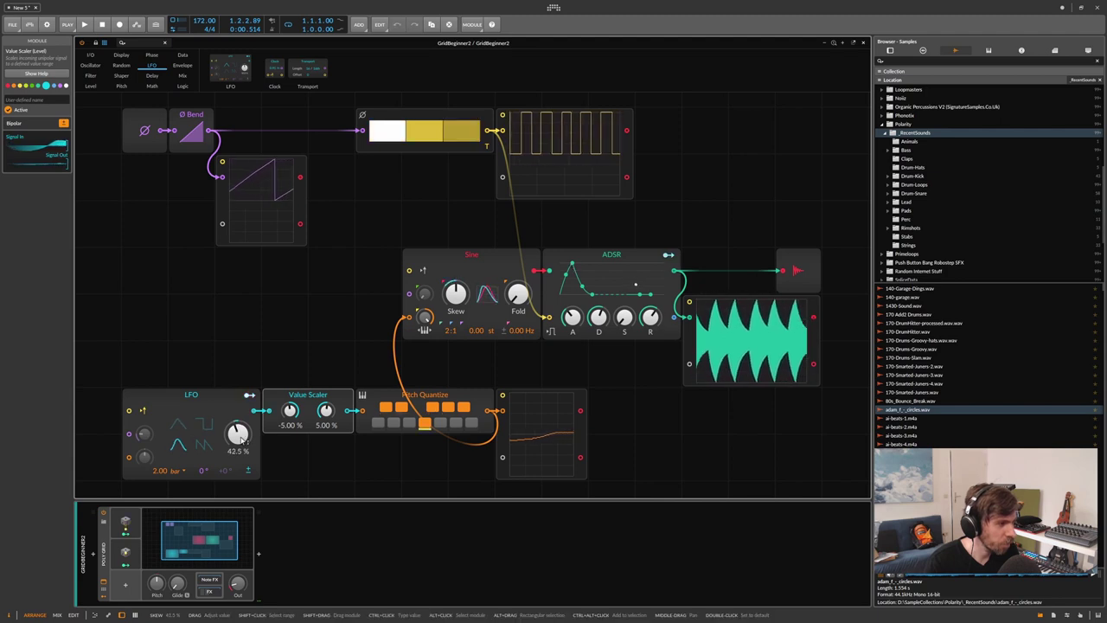
mouse_move(204, 472)
left_mouse_down()
mouse_move(204, 454)
mouse_move(203, 485)
left_mouse_up()
double_click(204, 471)
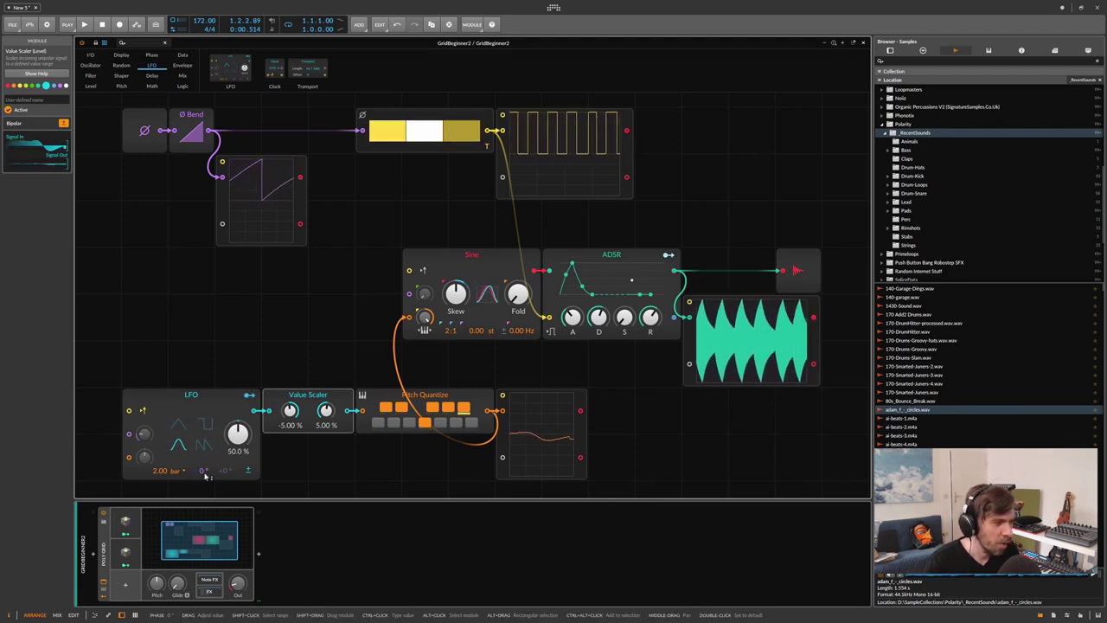
- Move Pitch Quantize beneath Value Scaler with its oscilloscope beside it, and rewire them to Value Scaler and the Sine's pitch input
left_click(232, 414)
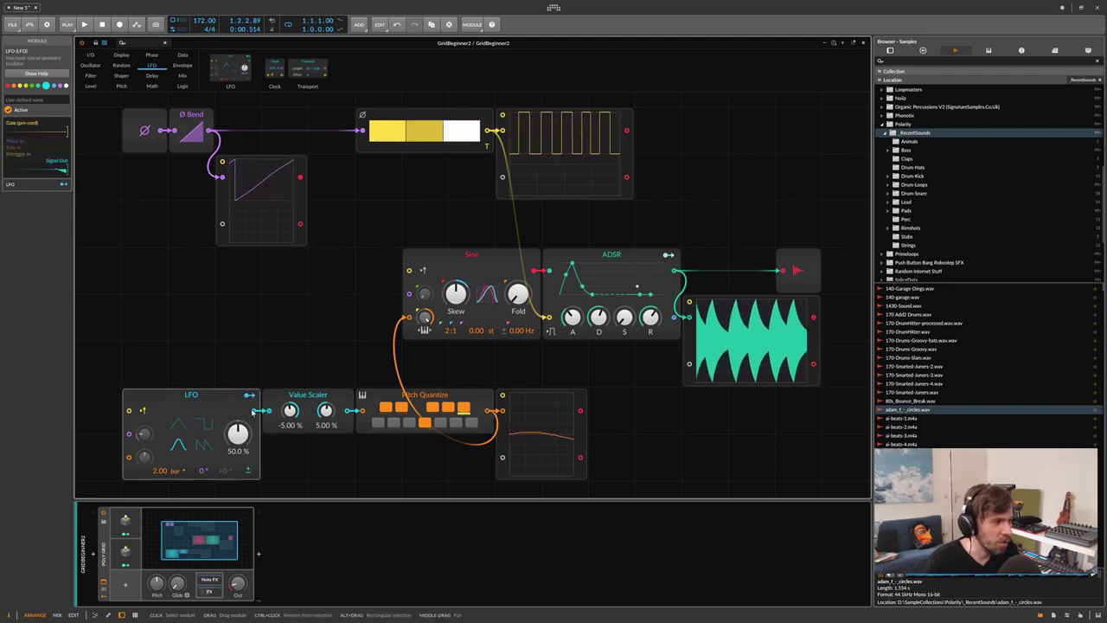
left_click(413, 402)
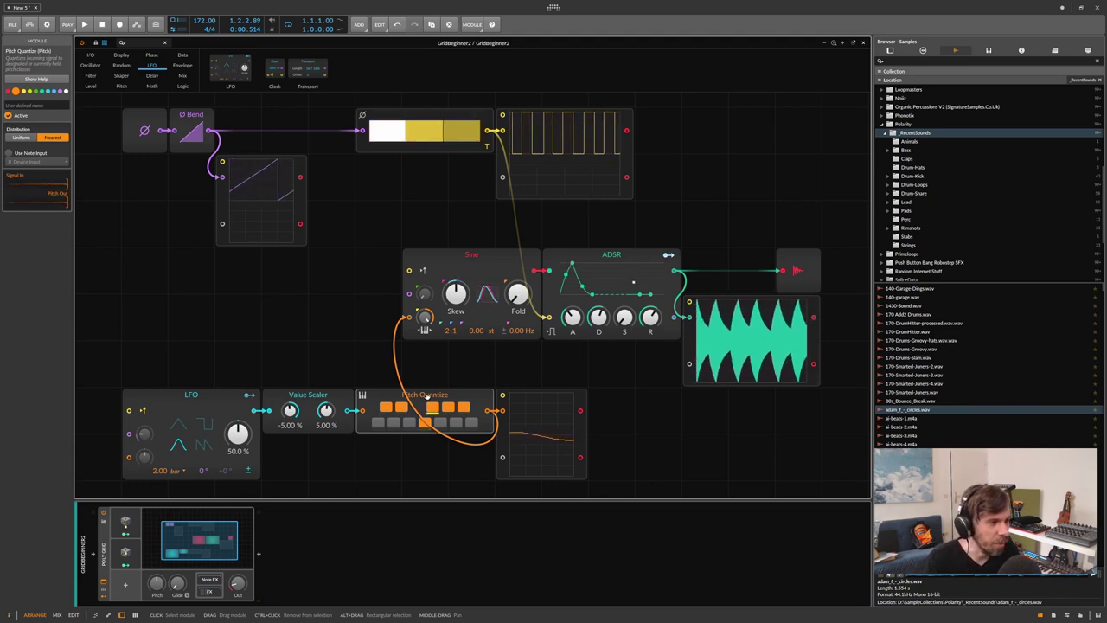
left_click_drag(428, 396, 297, 448)
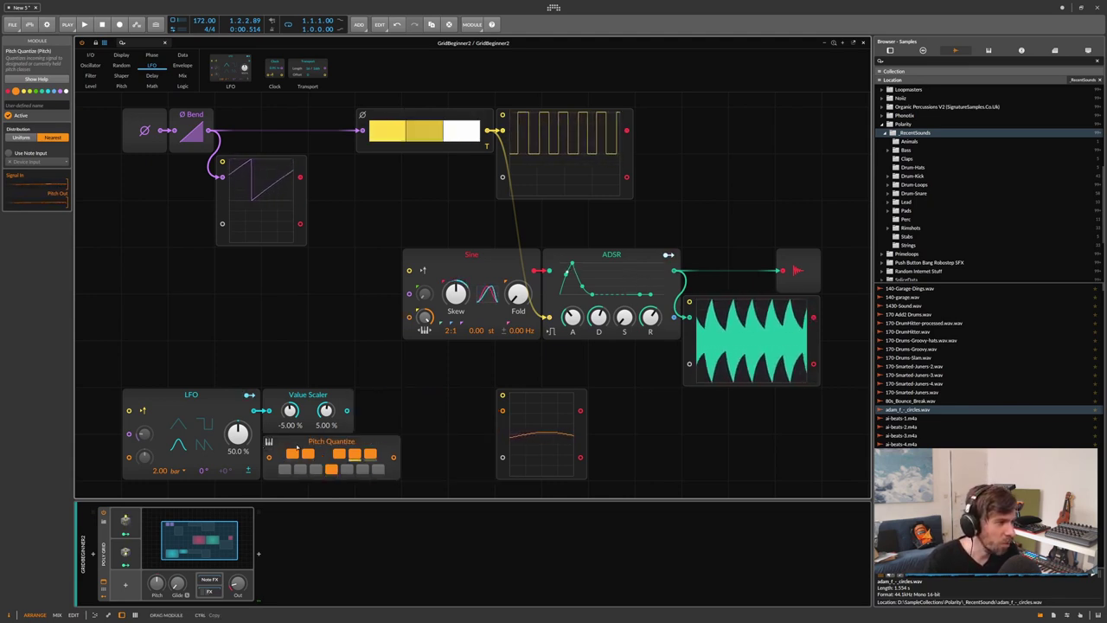
left_click_drag(507, 429, 412, 429)
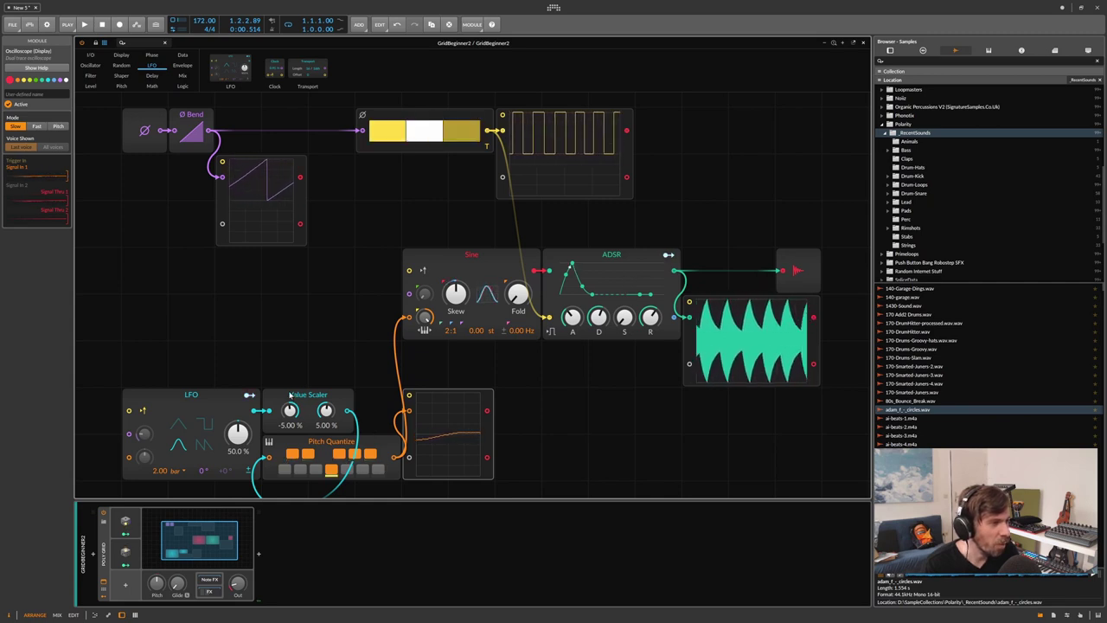
mouse_move(312, 380)
left_mouse_down()
mouse_move(320, 390)
mouse_move(307, 383)
left_mouse_up()
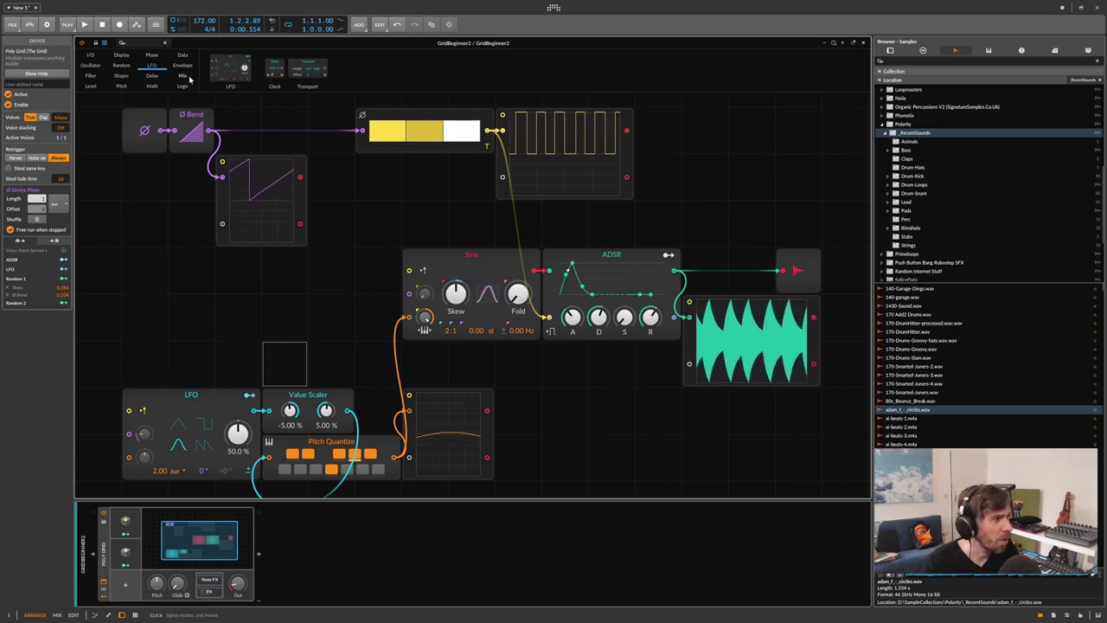
- Bend the phase ramp into a concave curve with Ø Bend and check its shape on the oscilloscope below it
left_click(270, 167)
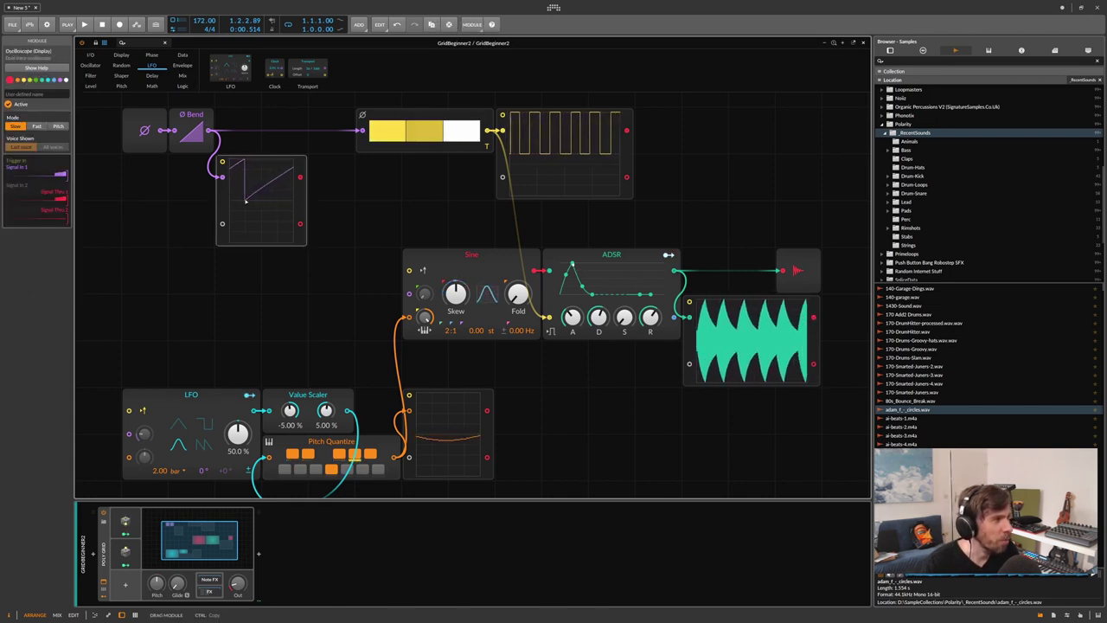
left_click(189, 113)
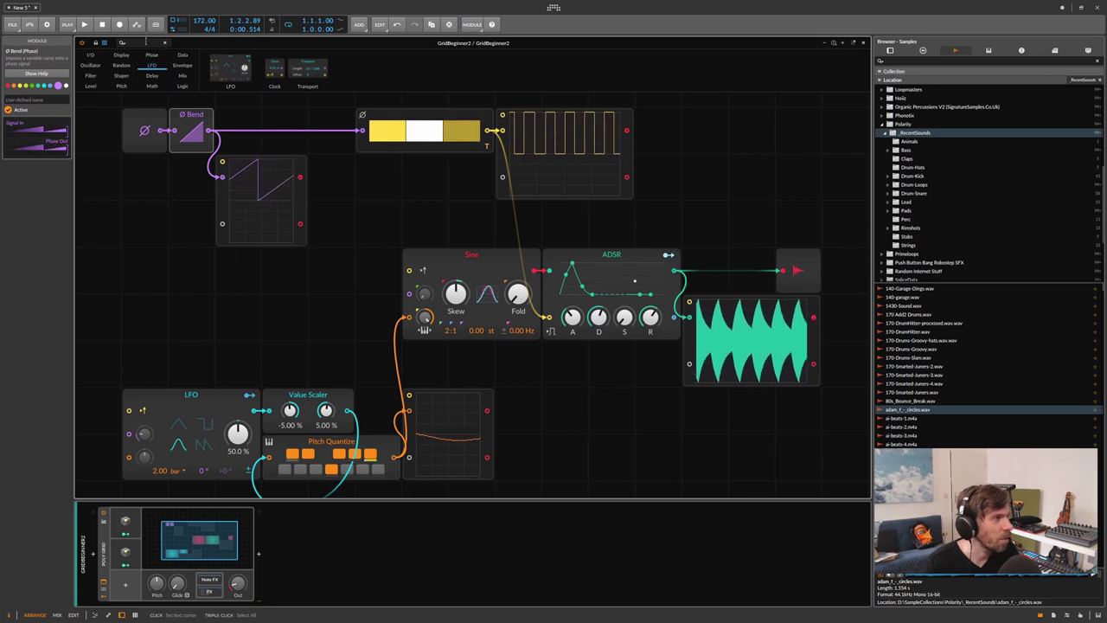
left_click_drag(278, 162, 325, 208)
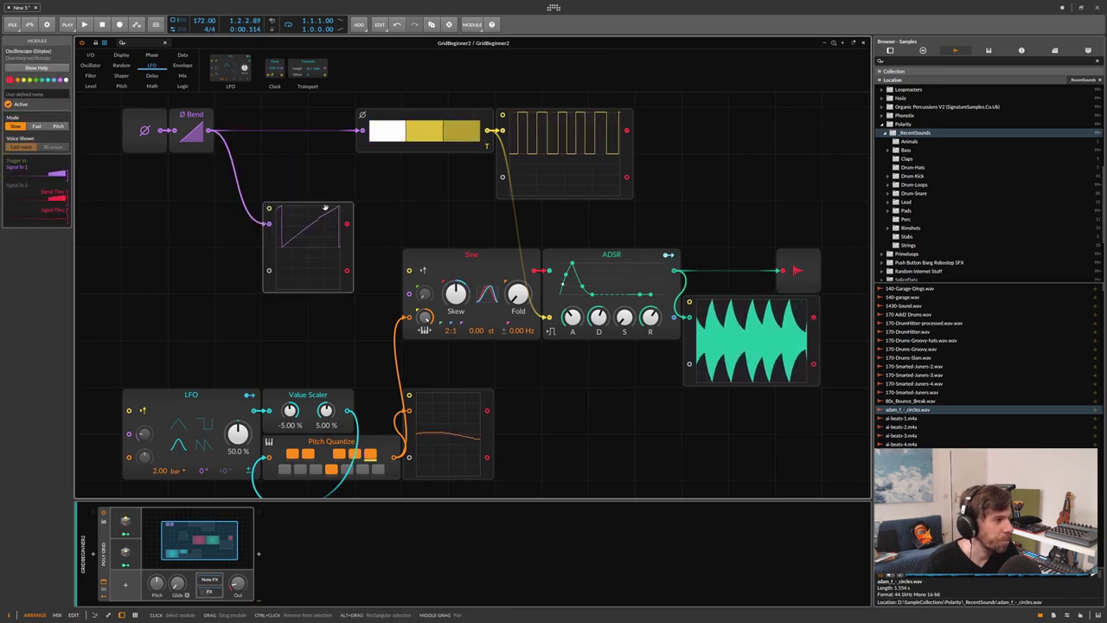
left_click_drag(192, 132, 192, 156)
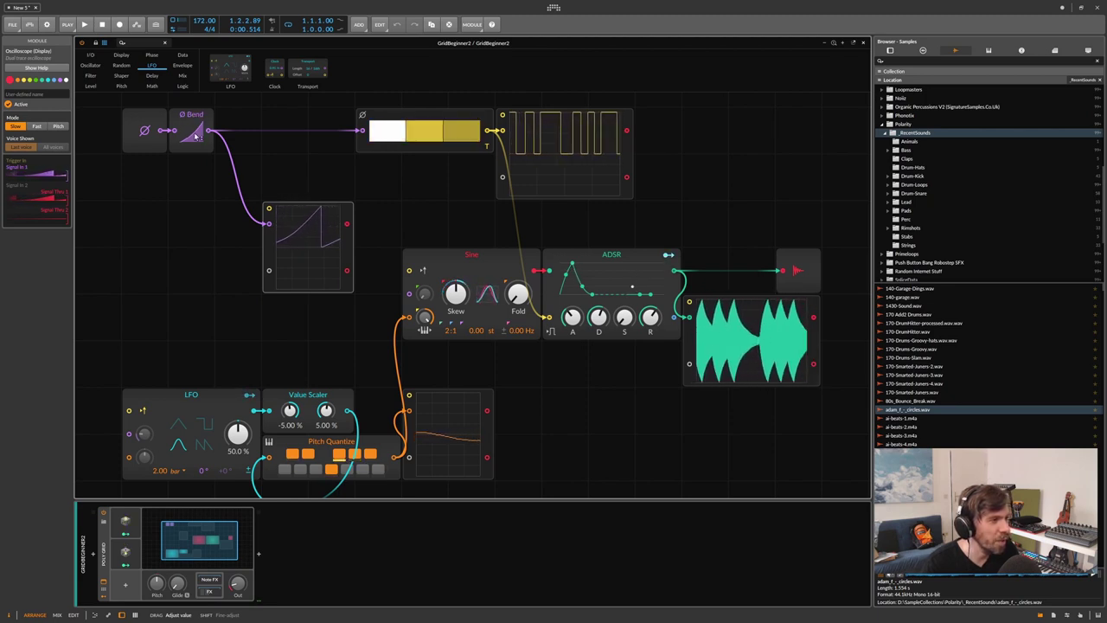
left_click_drag(286, 208, 240, 194)
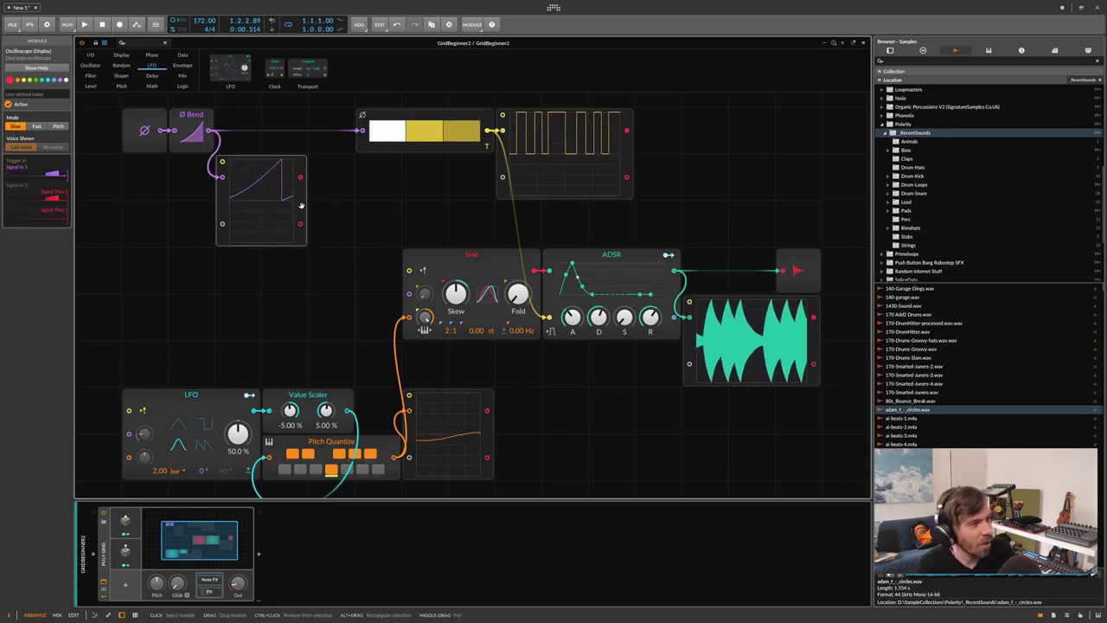
- Refine the Ø Bend curve amount and assign the LFO as a modulator of it
left_click_drag(194, 132, 194, 133)
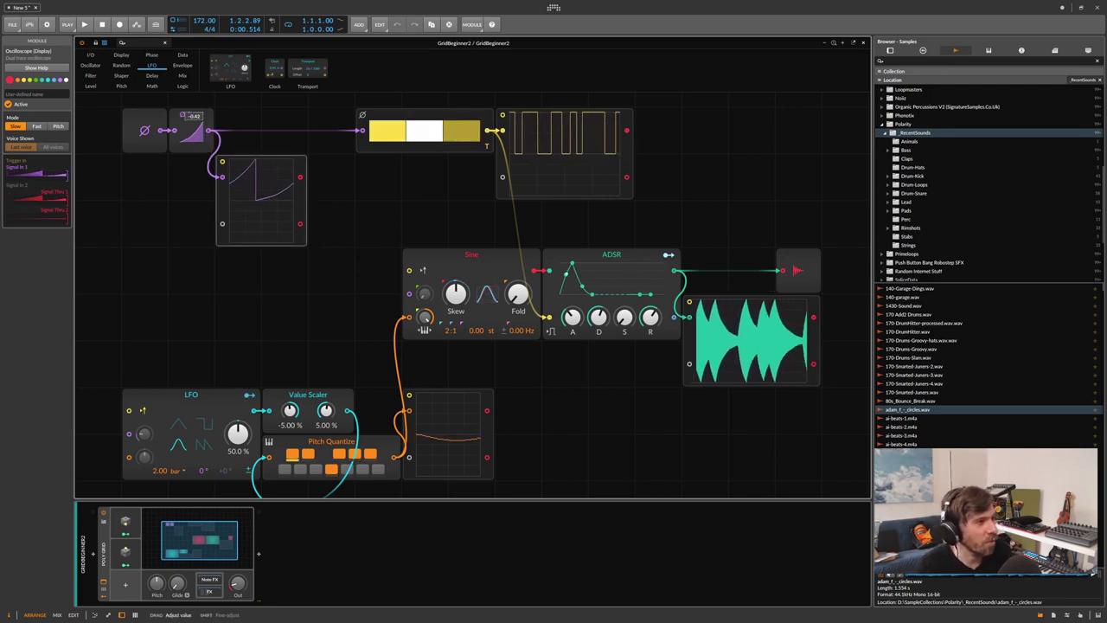
left_click(198, 135)
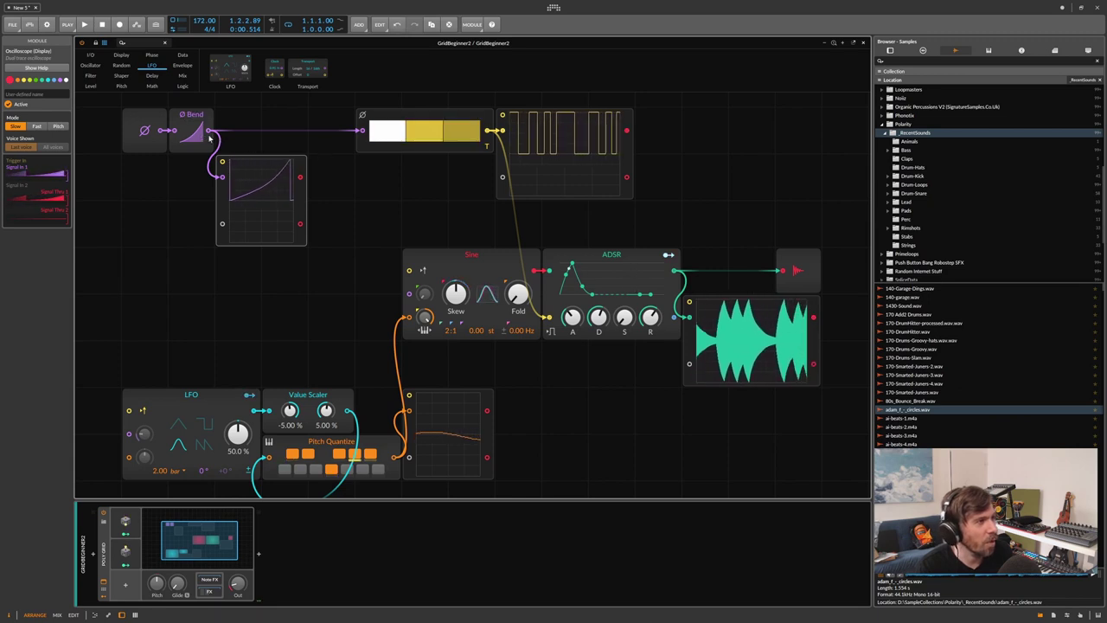
left_click_drag(195, 138, 196, 121)
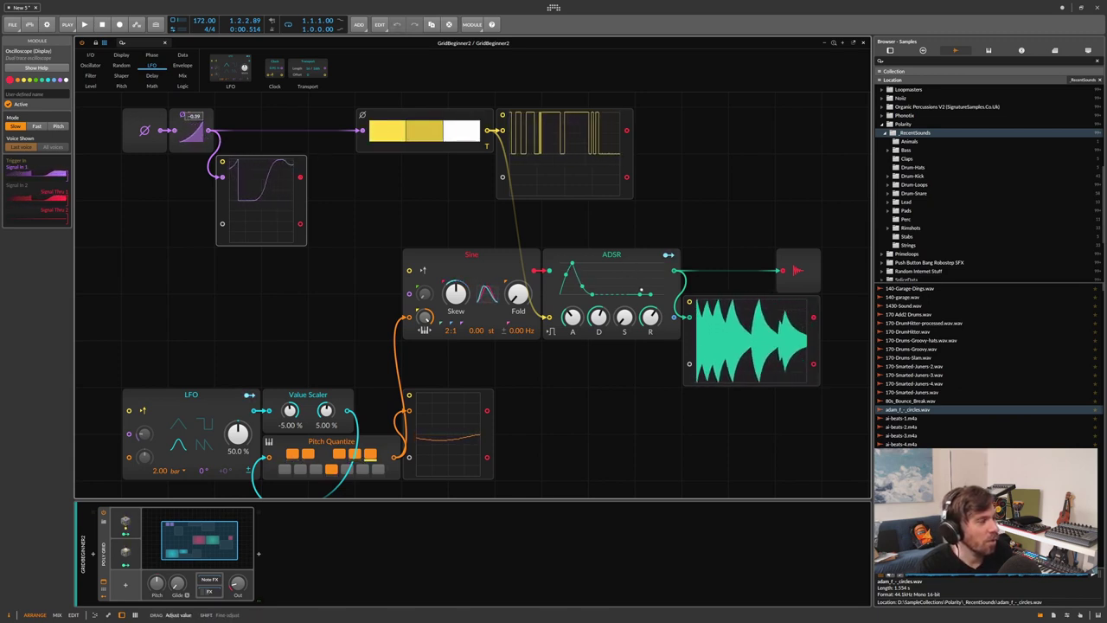
left_click(250, 395)
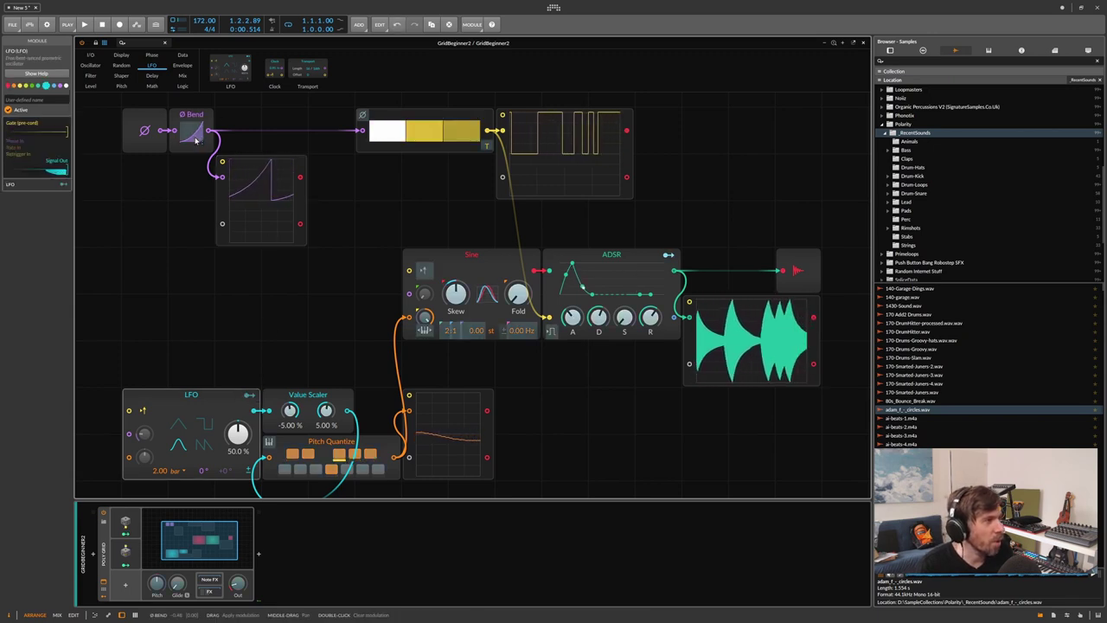
mouse_move(195, 135)
left_mouse_down()
mouse_move(196, 97)
mouse_move(192, 128)
left_mouse_up()
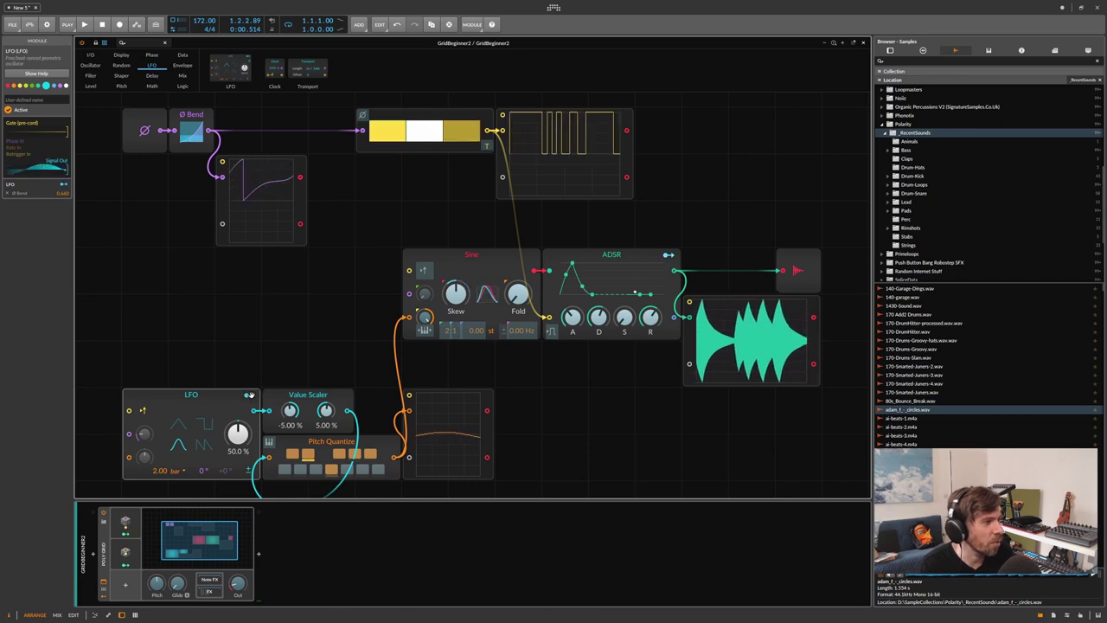
- Set the ADSR attack to 0.00 ms, shorten its decay, and audition the bent gate rhythm by briefly raising the output
left_click(398, 113)
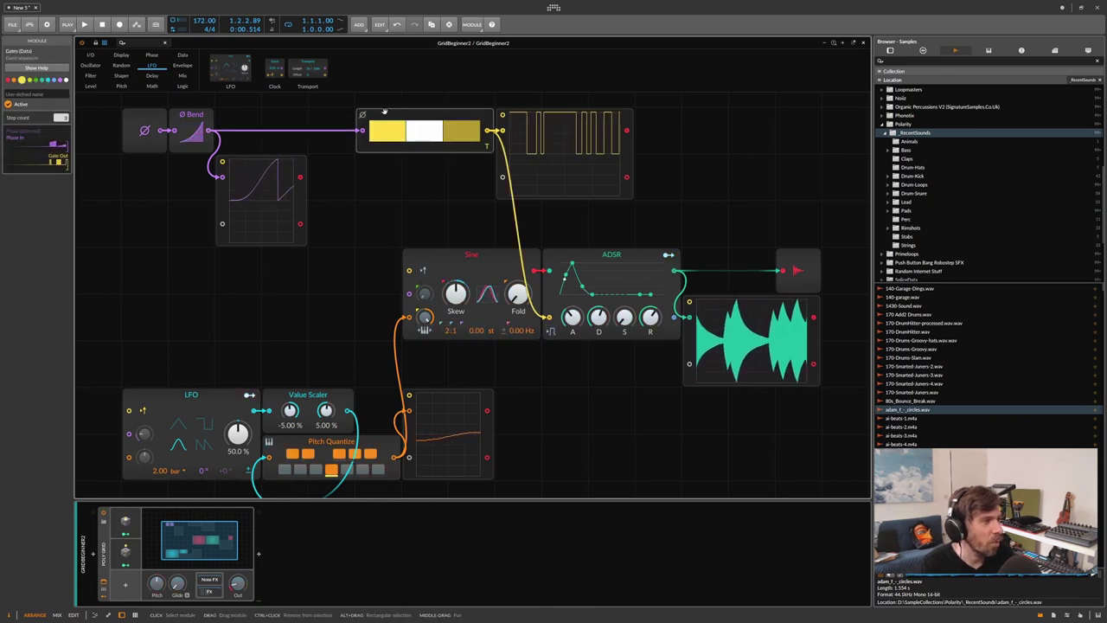
left_click(571, 149)
left_click(581, 268)
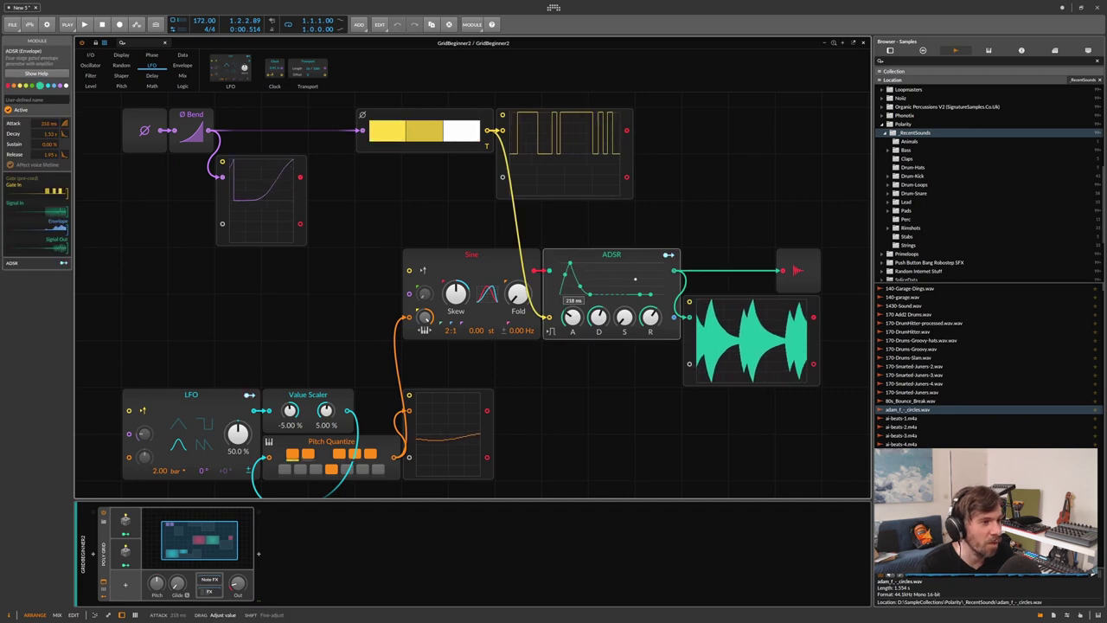
left_click_drag(573, 317, 599, 339)
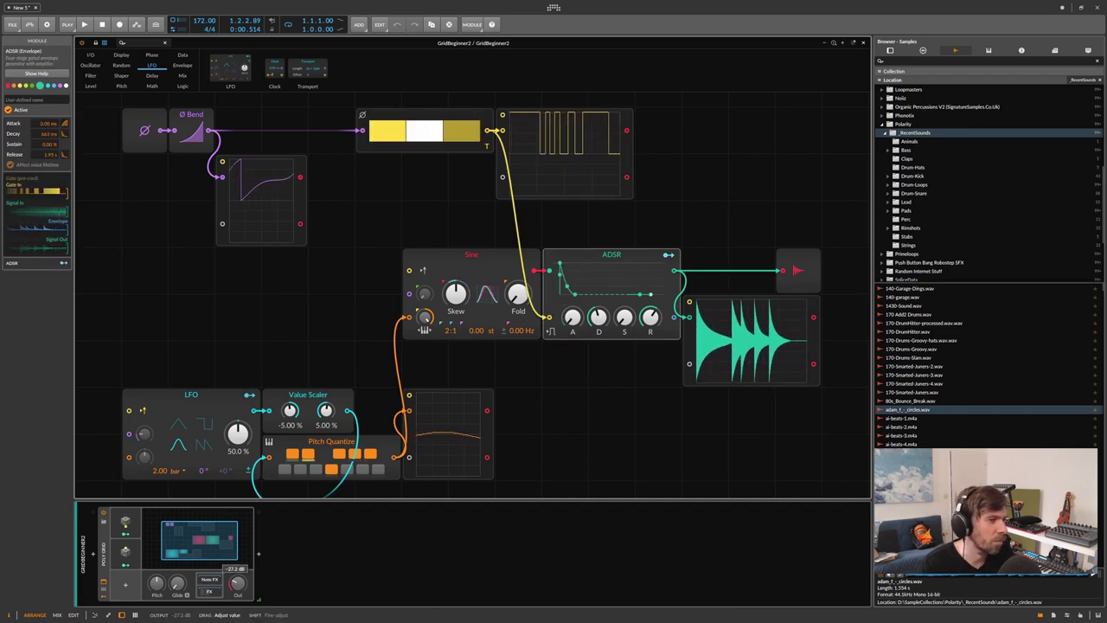
left_click_drag(237, 583, 238, 585)
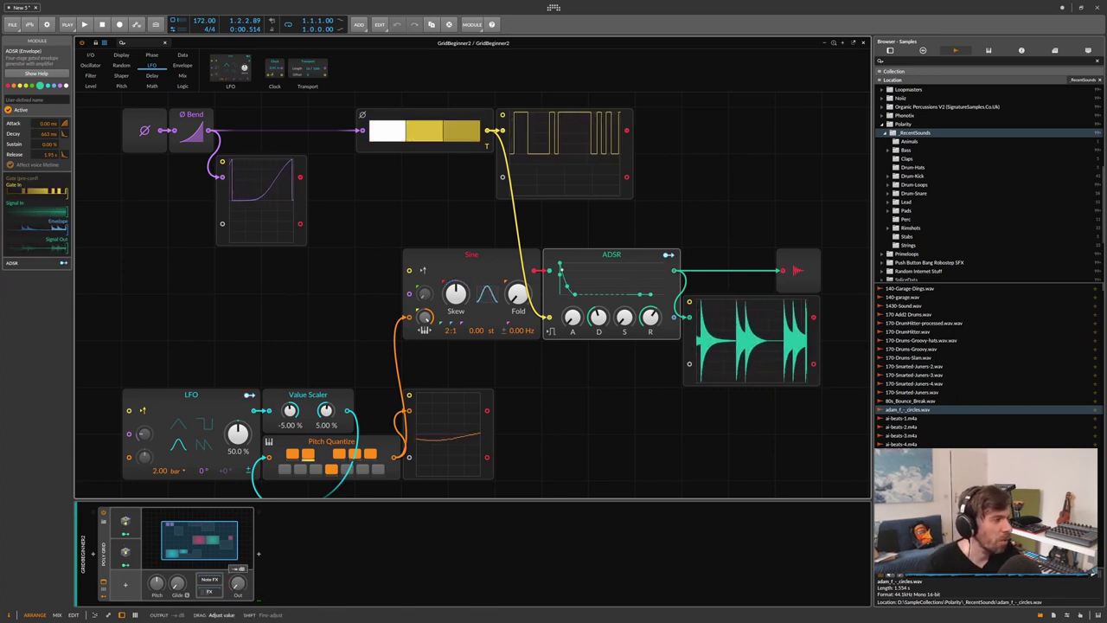
- Insert Ø Reverse before Ø Bend and Ø Mirror after it in the phase chain feeding the Gates module
left_click(224, 197)
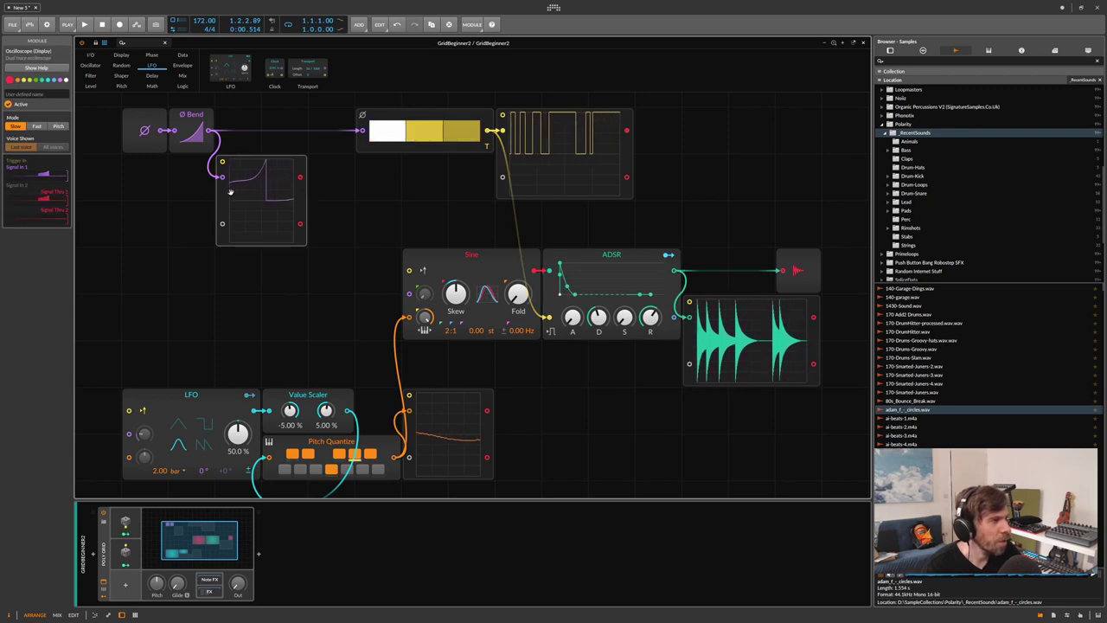
left_click(121, 85)
left_click(152, 57)
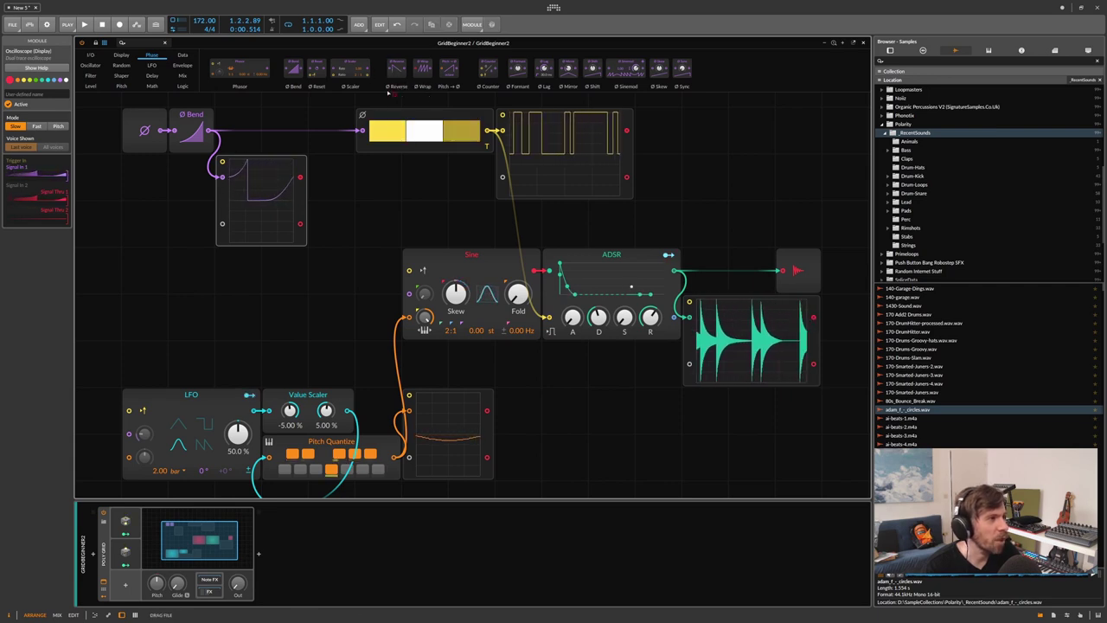
left_click_drag(161, 130, 162, 130)
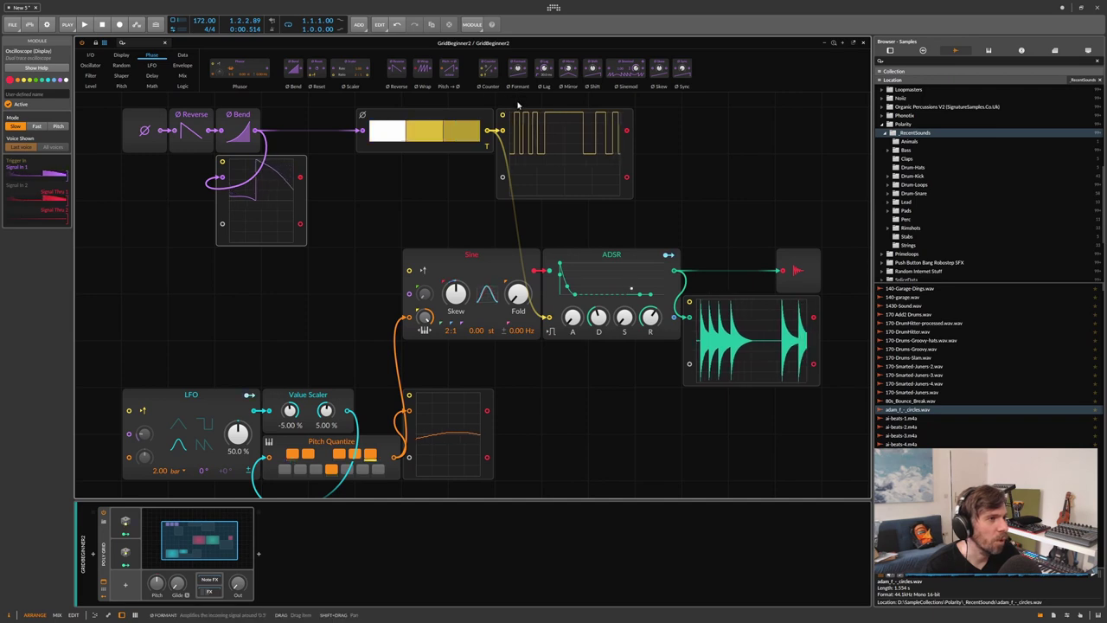
left_click_drag(564, 76, 284, 93)
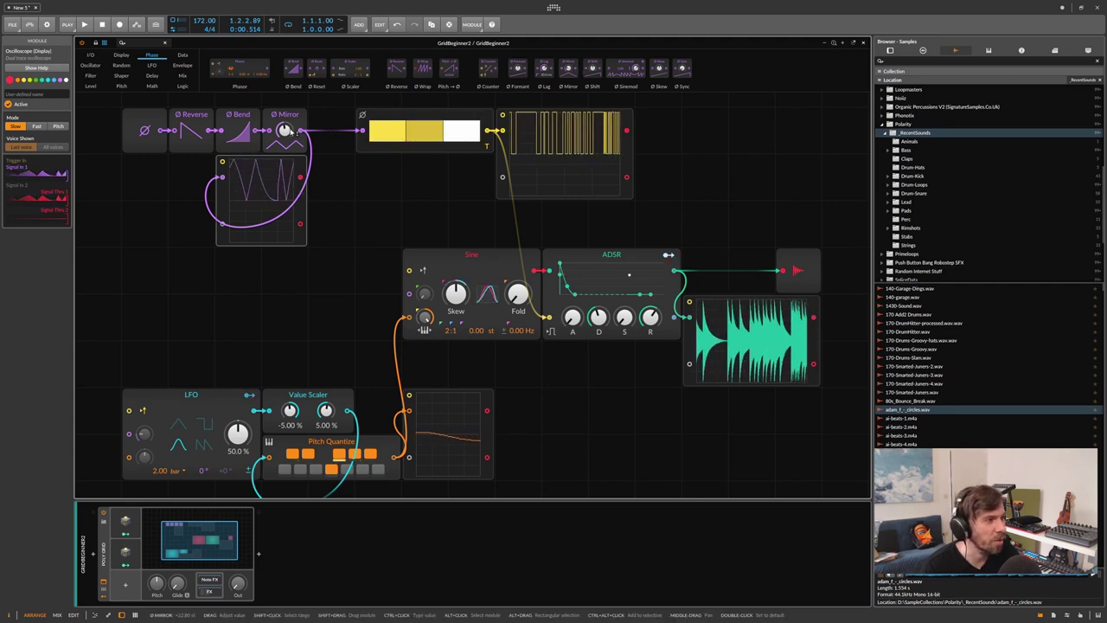
- Examine the signals of Value Scaler and Ø Mirror alongside the mirrored phase on the oscilloscope
left_click(278, 399)
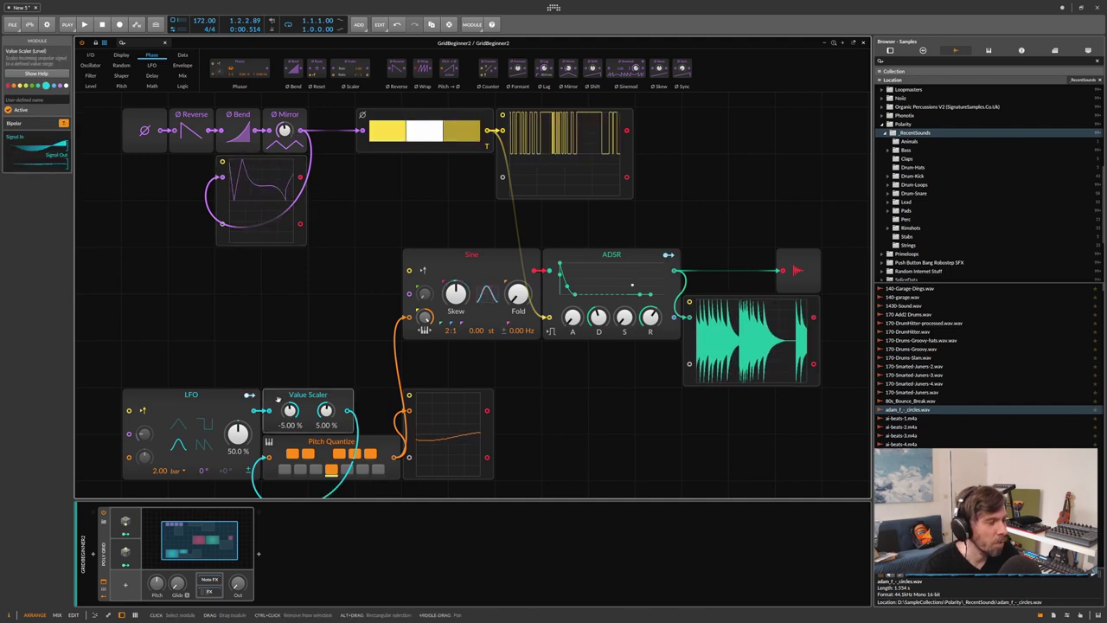
left_click(224, 194)
left_click(297, 115)
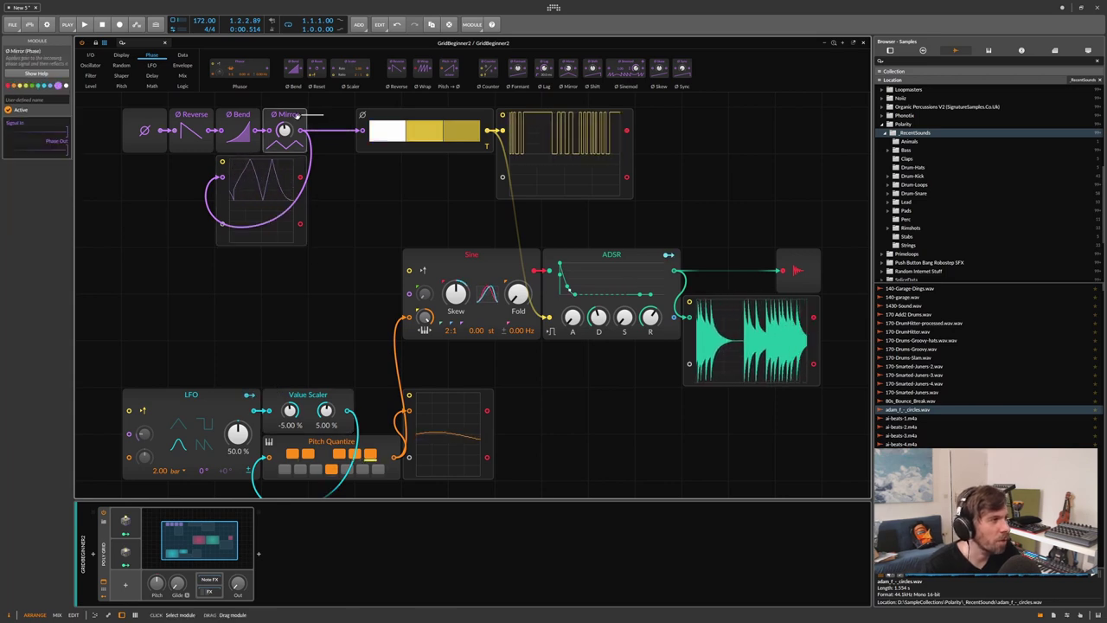
- Delete Ø Reverse, Ø Bend and Ø Mirror from the gate phase chain and move the phase oscilloscope closer to the Phase In module
key("Delete")
key("Delete")
key("Delete")
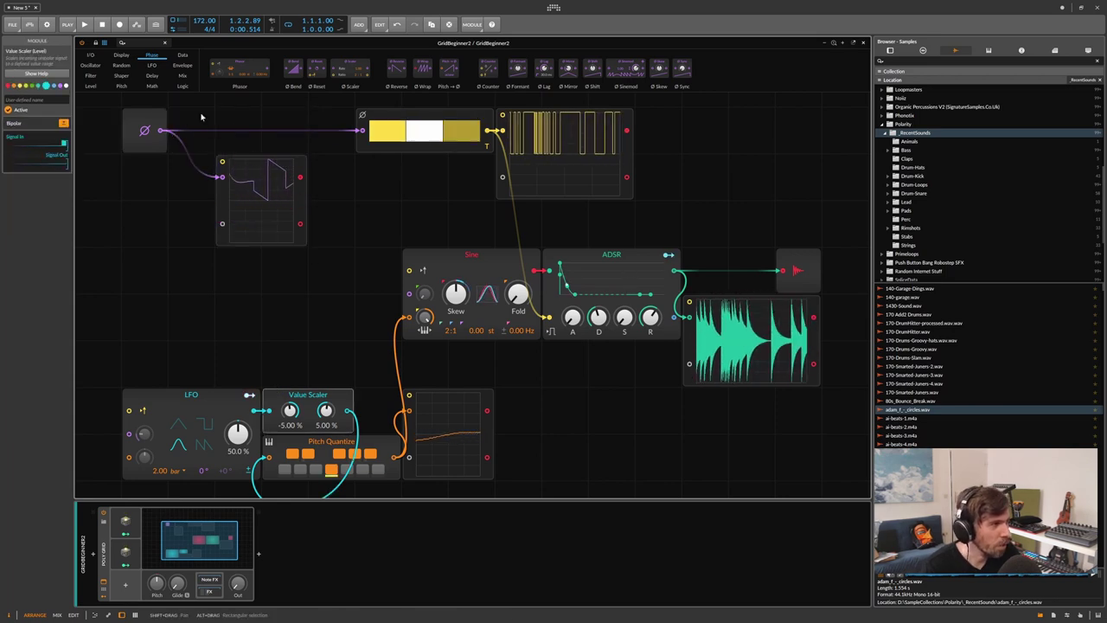
left_click(219, 201)
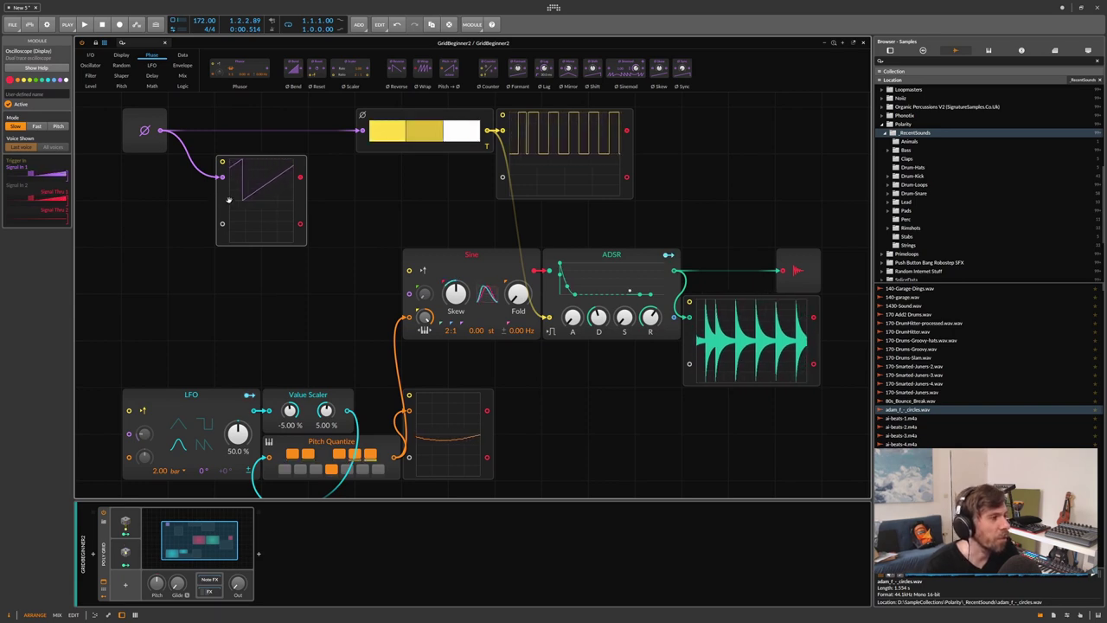
left_click_drag(225, 203, 178, 202)
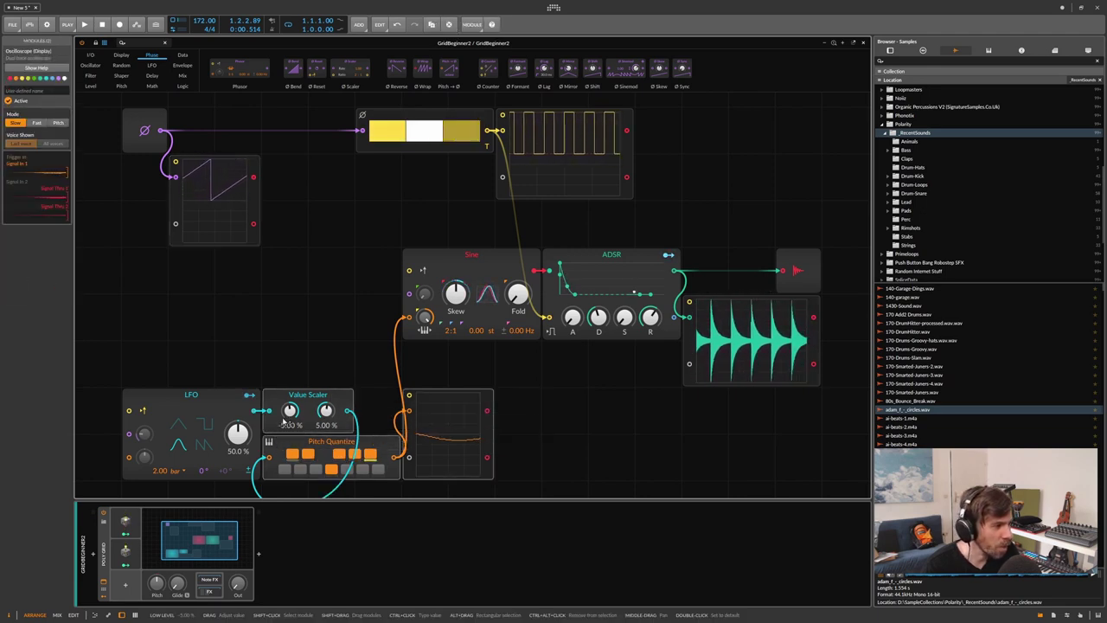
- Shift Value Scaler, Pitch Quantize and their oscilloscope to the right, leaving free space after the LFO
left_click_drag(554, 440, 283, 423)
left_click_drag(292, 360, 471, 466)
left_click_drag(287, 432, 384, 433)
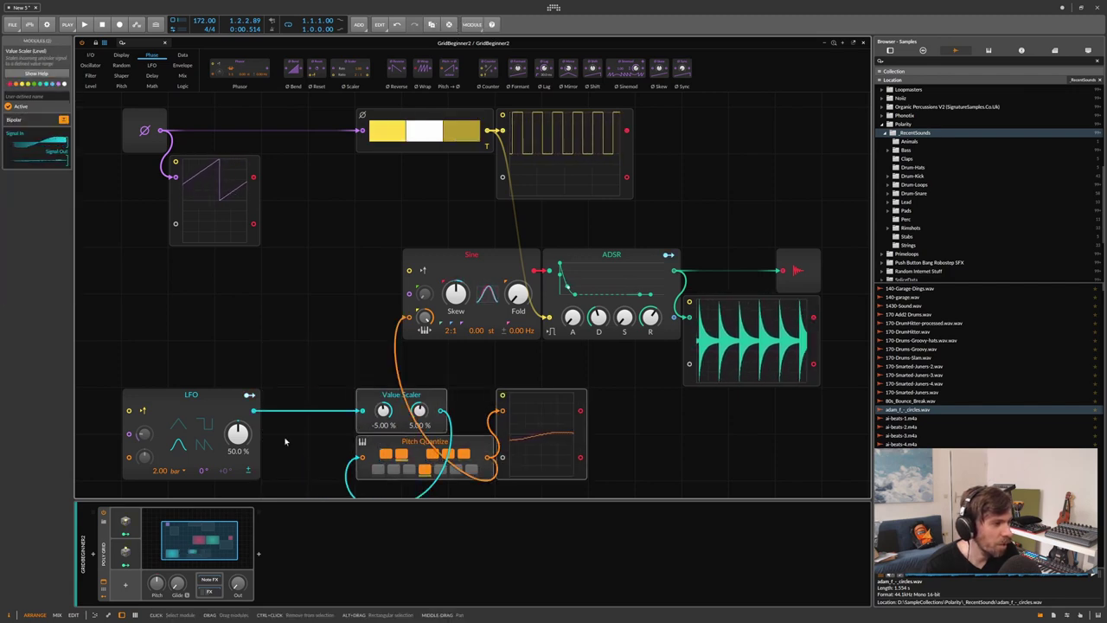
- Insert Ø Mirror and Ø Reverse between the LFO and Value Scaler, shifting the scaler, quantizer and oscilloscope further right
left_click(258, 472)
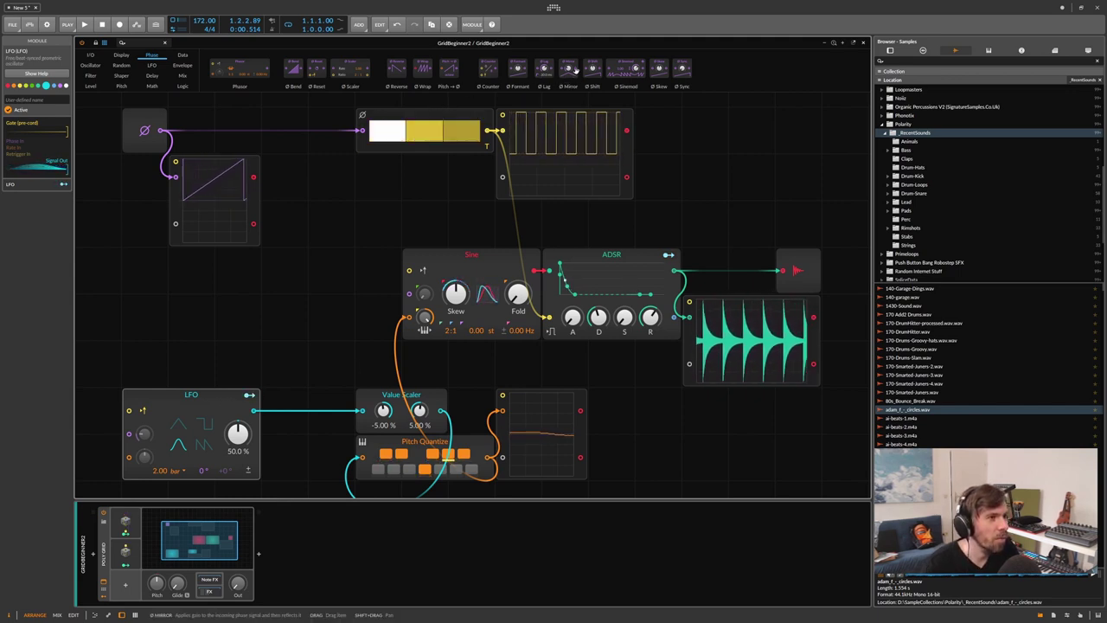
left_click_drag(575, 70, 275, 428)
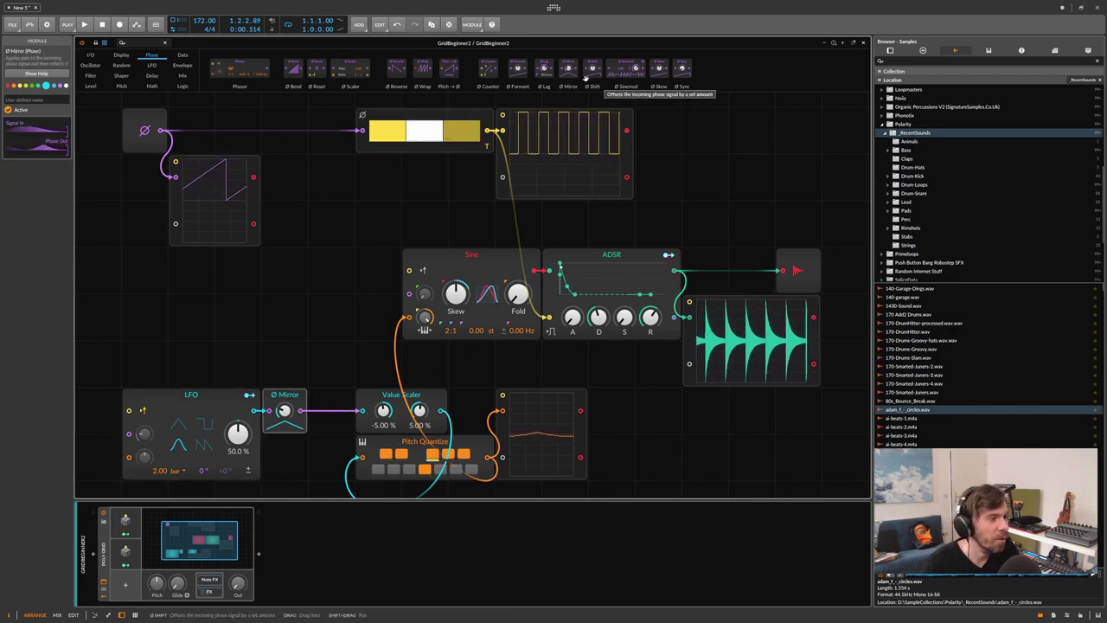
left_click_drag(396, 73, 284, 407)
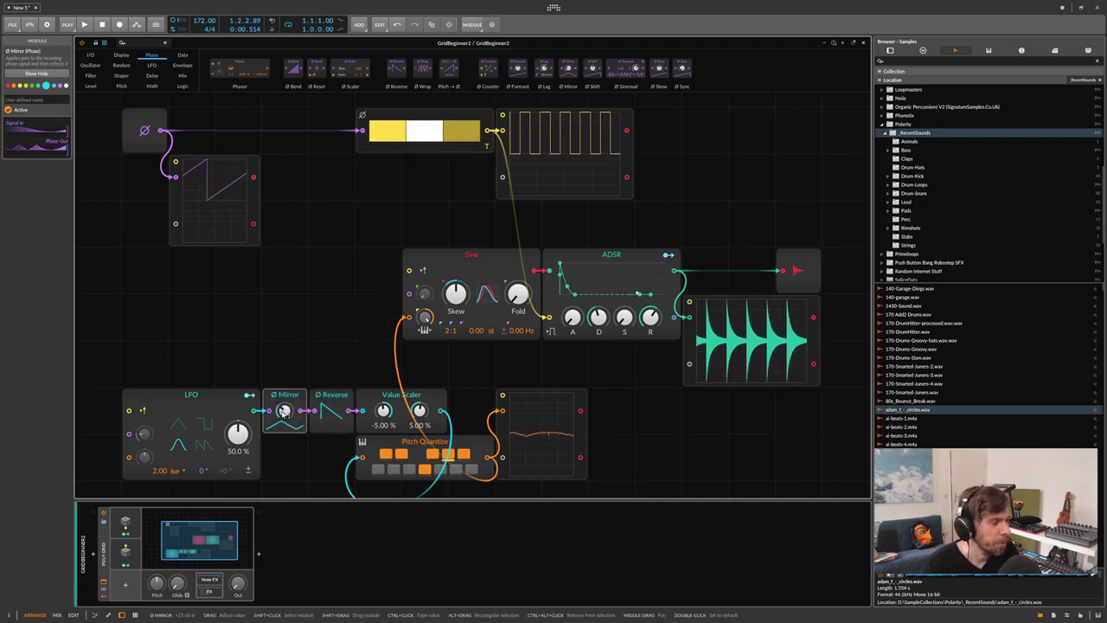
left_click(646, 430)
left_click_drag(669, 435, 359, 458)
left_click_drag(607, 397, 377, 453)
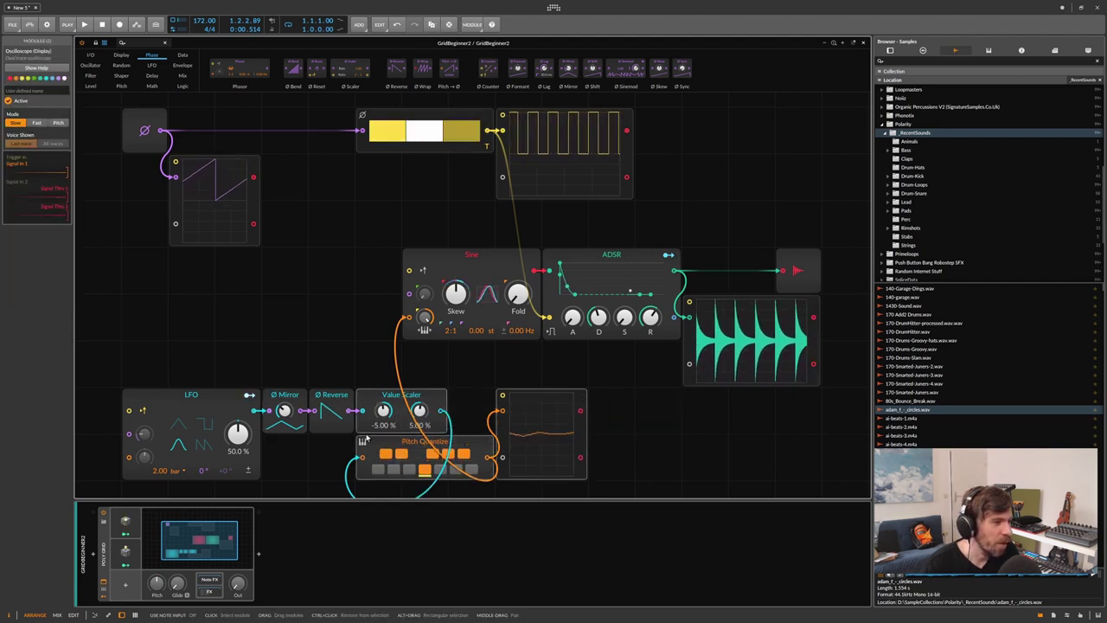
left_click_drag(381, 396, 431, 417)
- Set the Value Scaler's low level to -24.0 % and its high level to 25.0 %
left_click(430, 370)
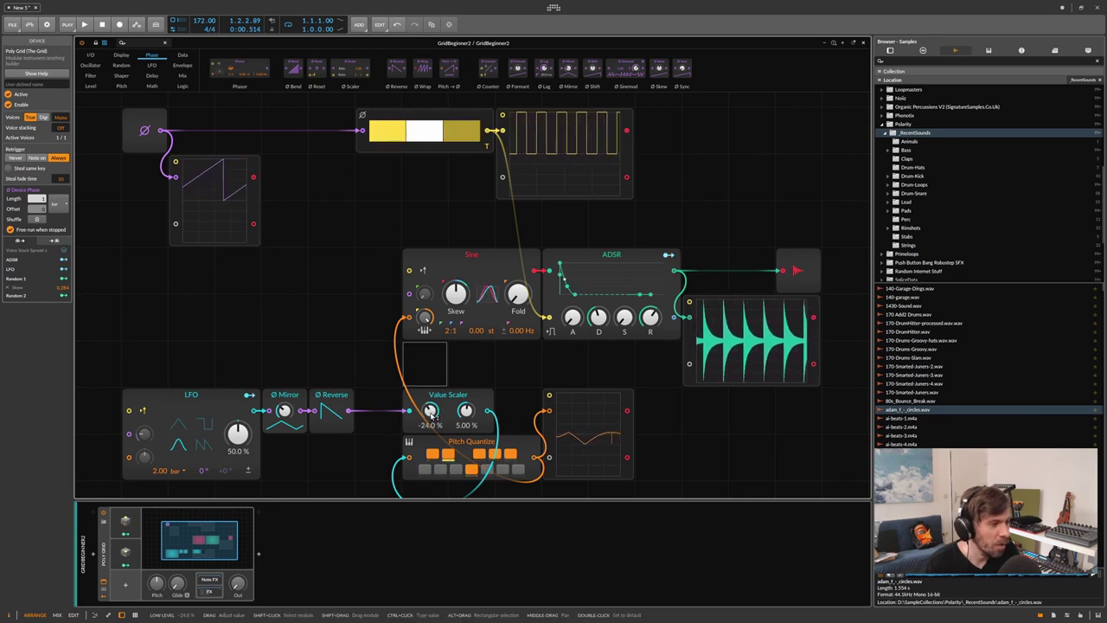
left_click(433, 415)
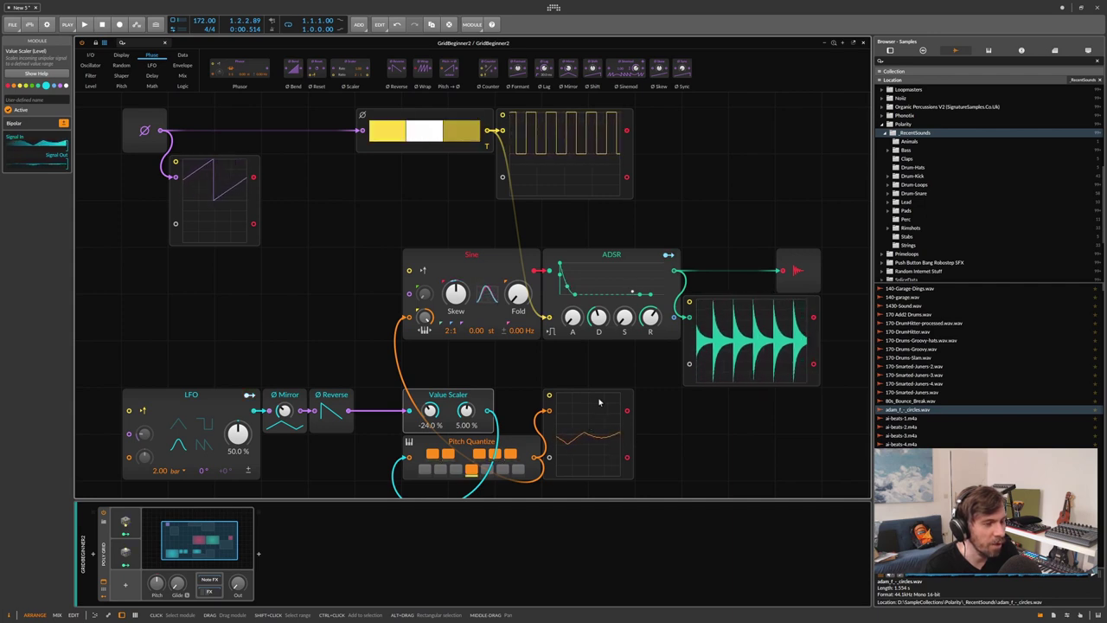
left_click_drag(468, 413, 468, 391)
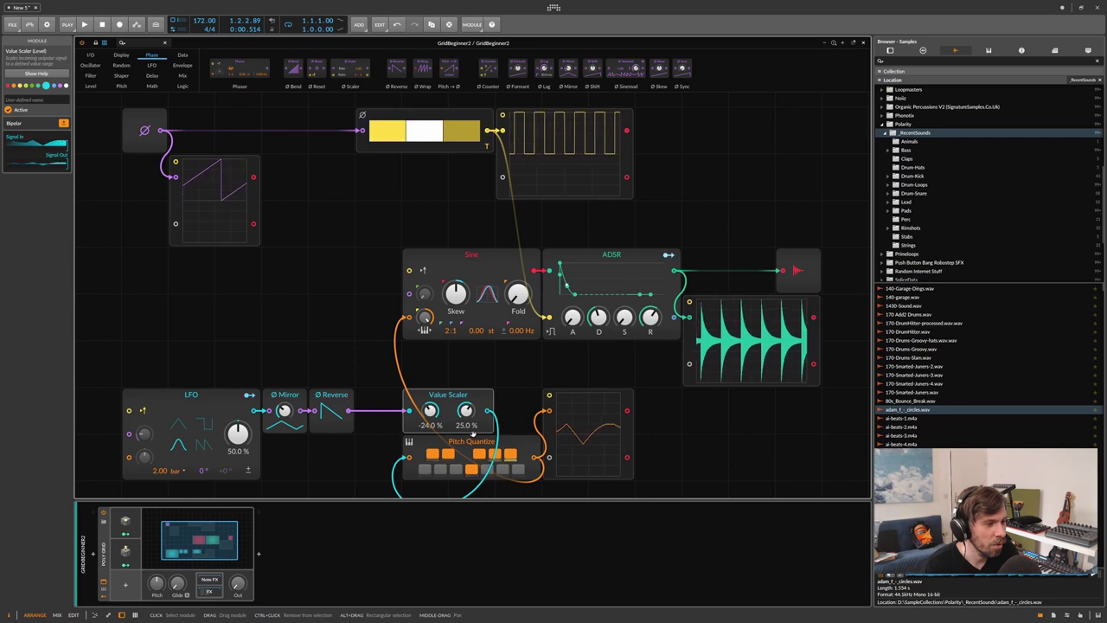
- Compare the Ø Reverse signal with the Pitch Quantize output on the oscilloscope, and close and reopen the grid editor
left_click_drag(350, 410, 548, 410)
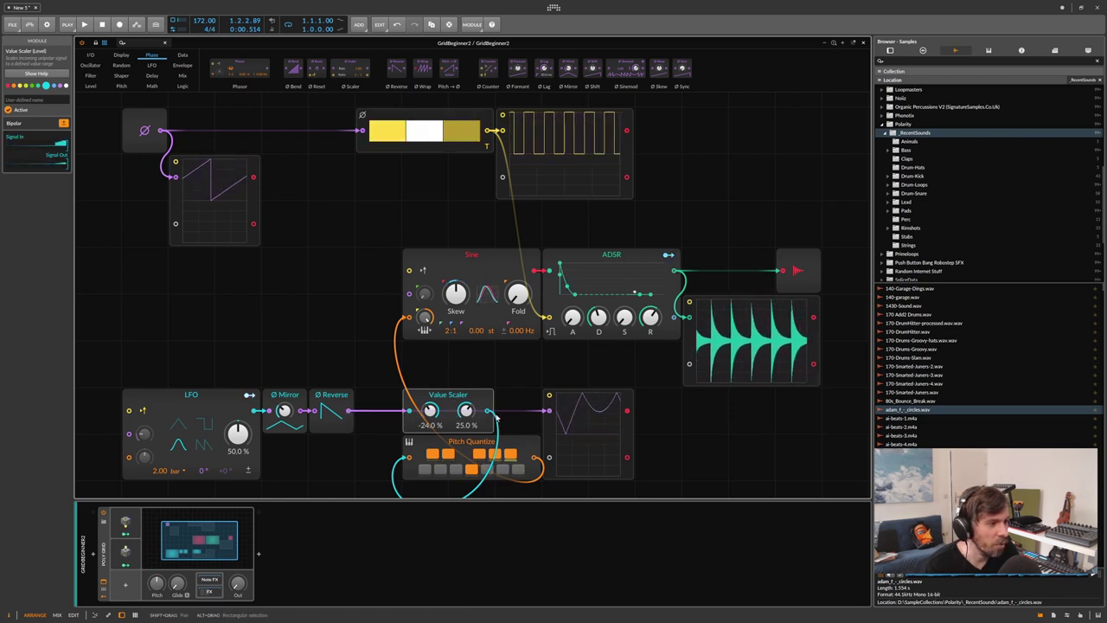
left_click_drag(544, 418, 546, 416)
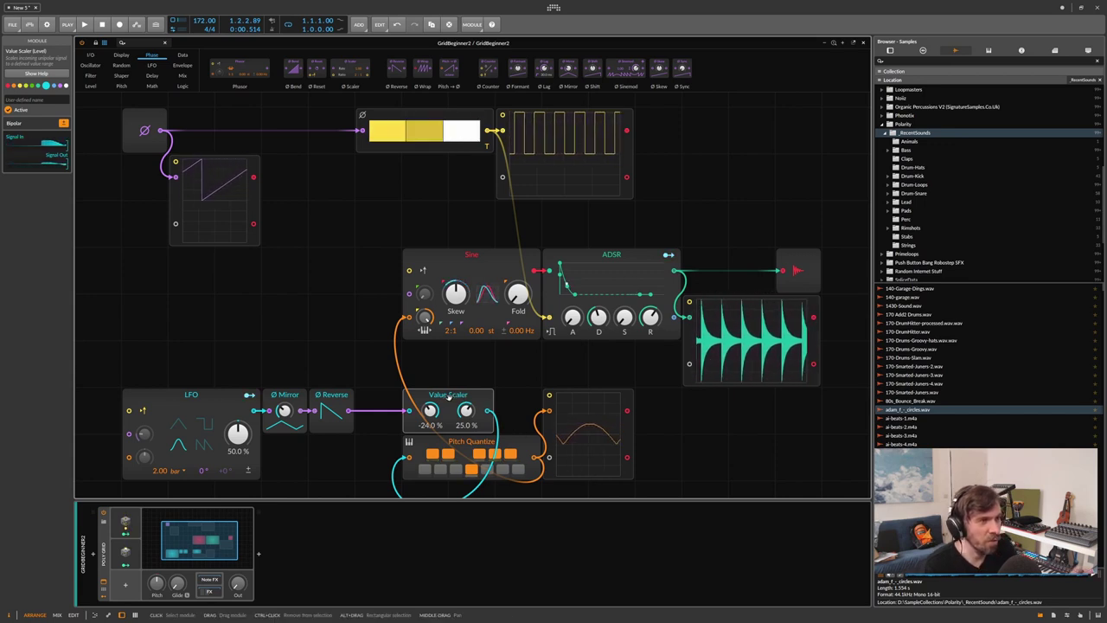
left_click(864, 44)
left_click(208, 537)
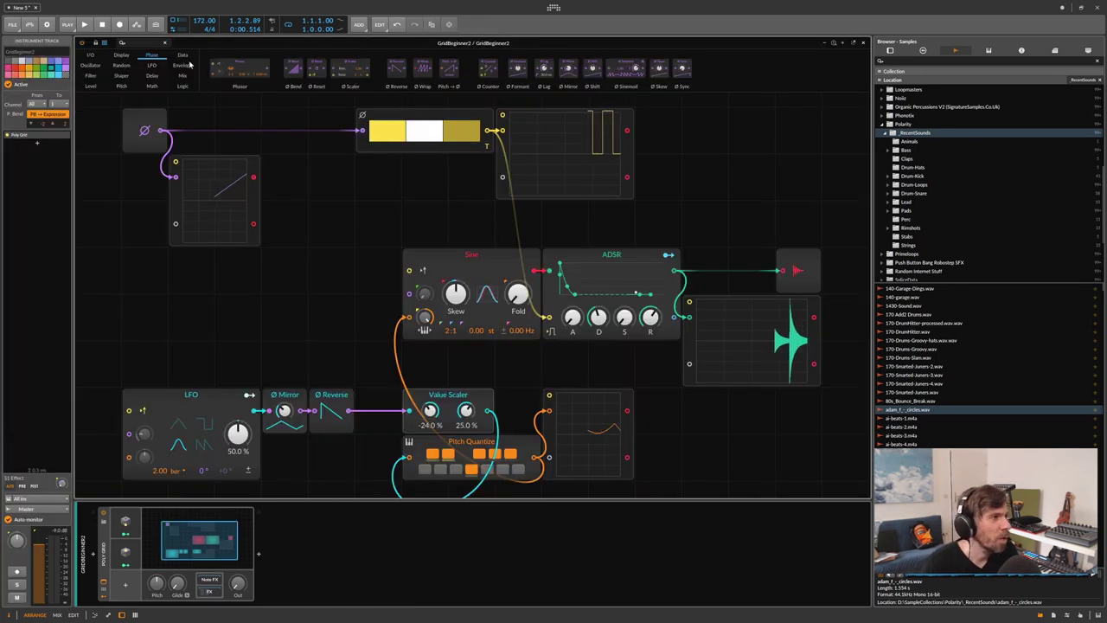
- Place the level modules Bi→Uni and Uni→Bi side by side in the empty area above the LFO chain
left_click(90, 86)
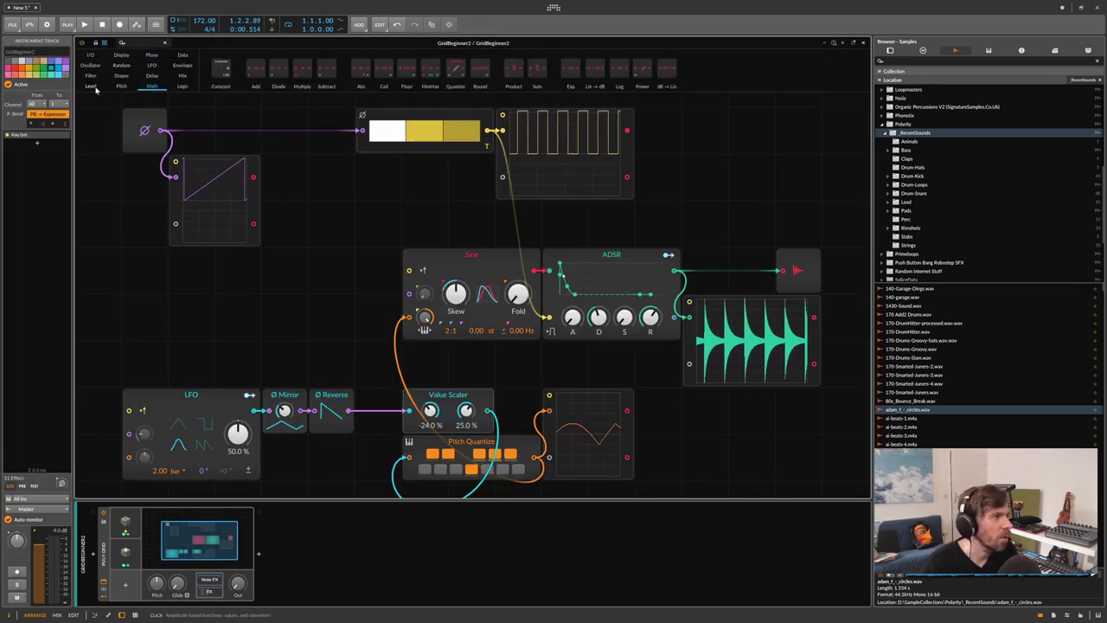
left_click_drag(681, 85, 334, 315)
left_click_drag(707, 70, 286, 316)
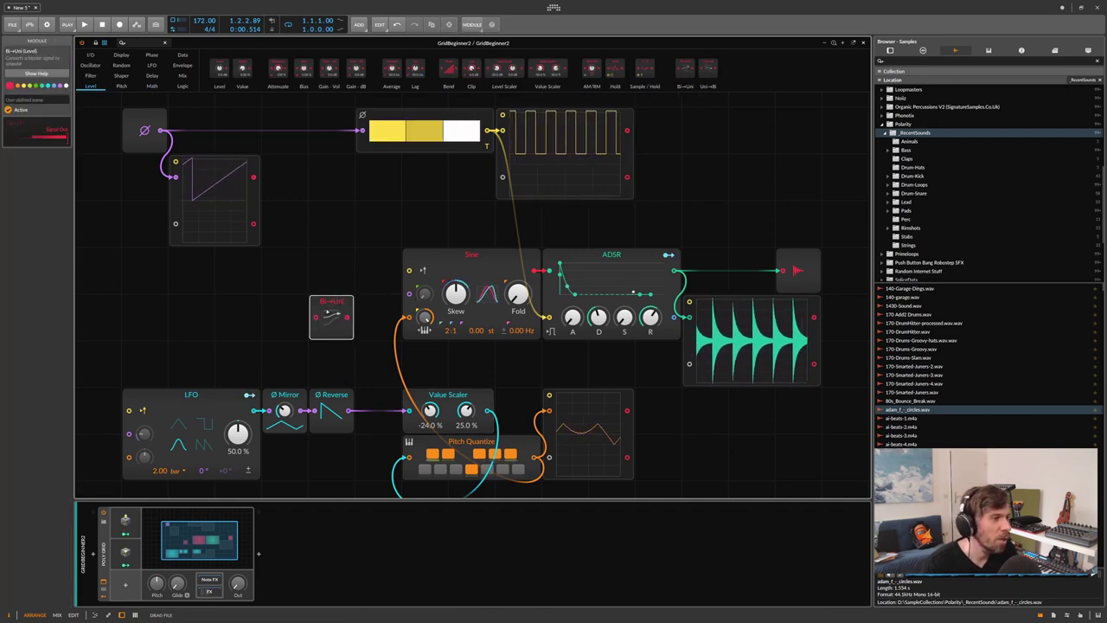
left_click(292, 290)
left_click(327, 310)
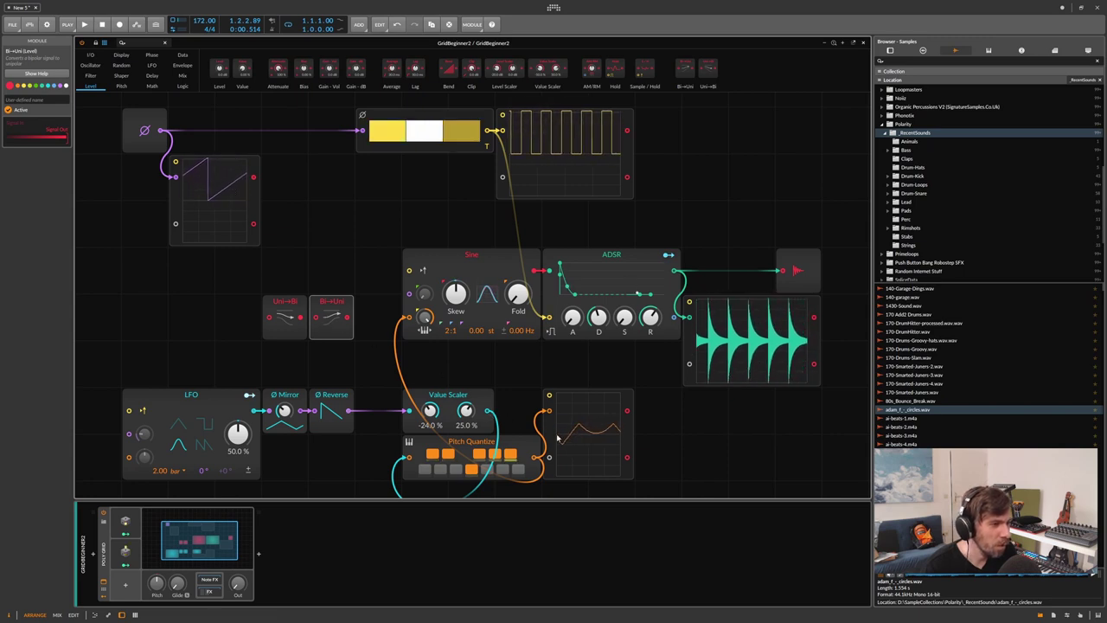
- Delete the Value Scaler and rearrange Pitch Quantize and its oscilloscope in line with the LFO chain
left_click_drag(545, 418, 584, 418)
left_click(450, 401)
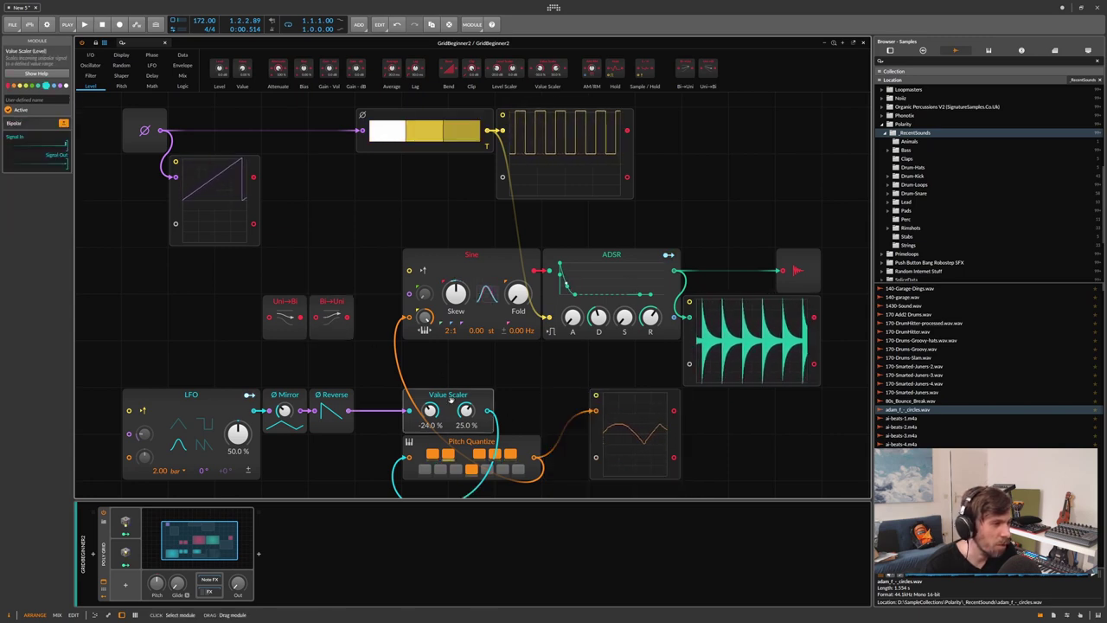
key("Delete")
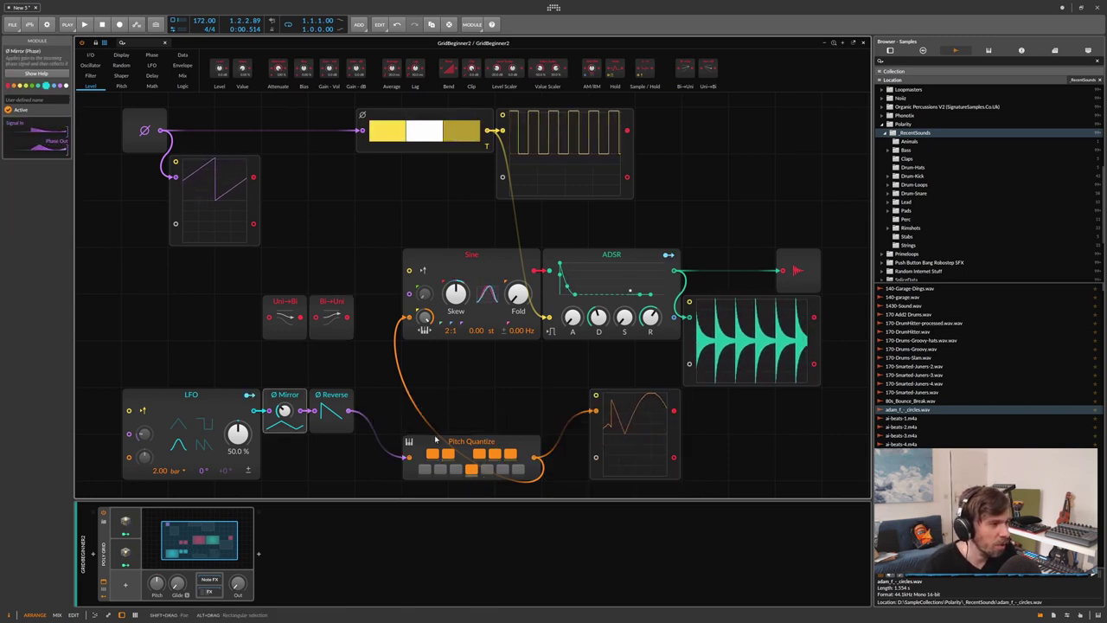
left_click_drag(455, 441, 502, 396)
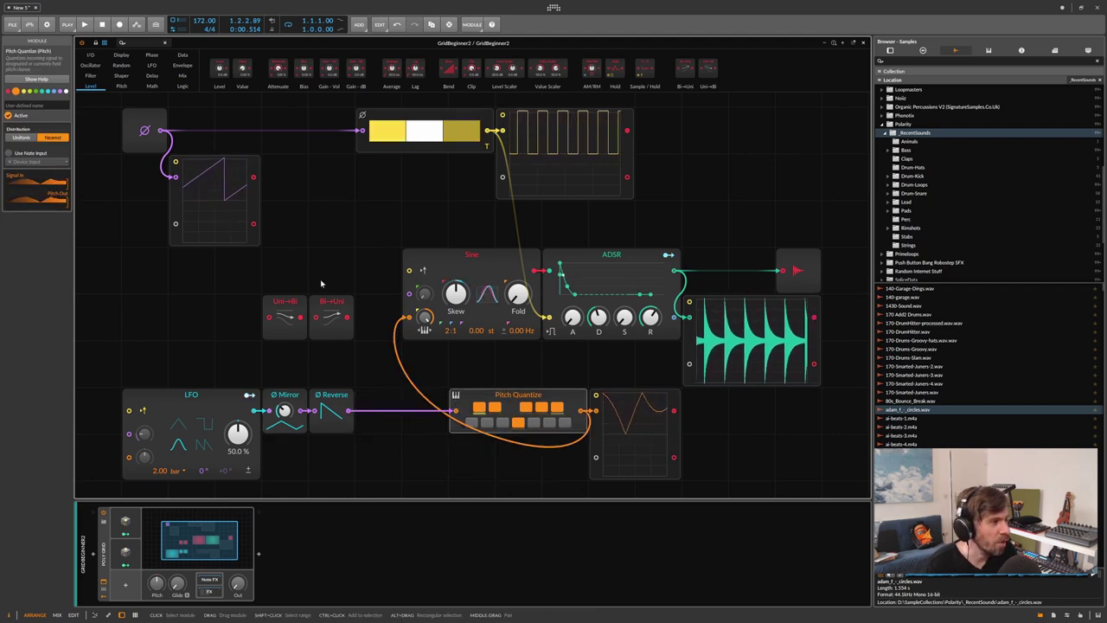
- Insert Uni→Bi followed by Bi→Uni between Ø Reverse and Pitch Quantize
left_click_drag(272, 320, 363, 412)
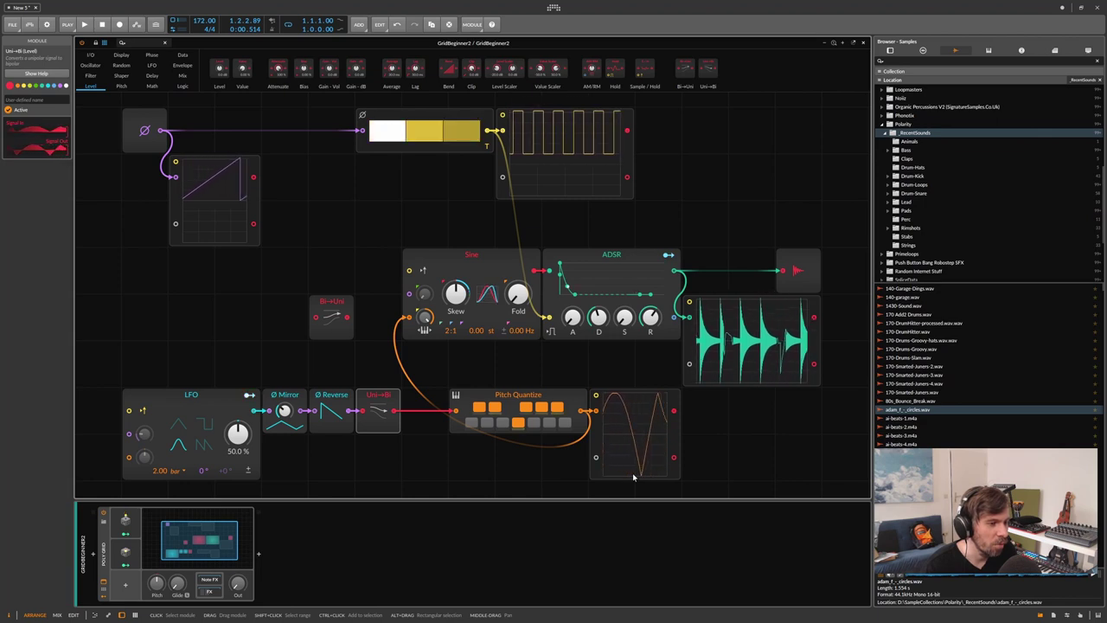
left_click(346, 321)
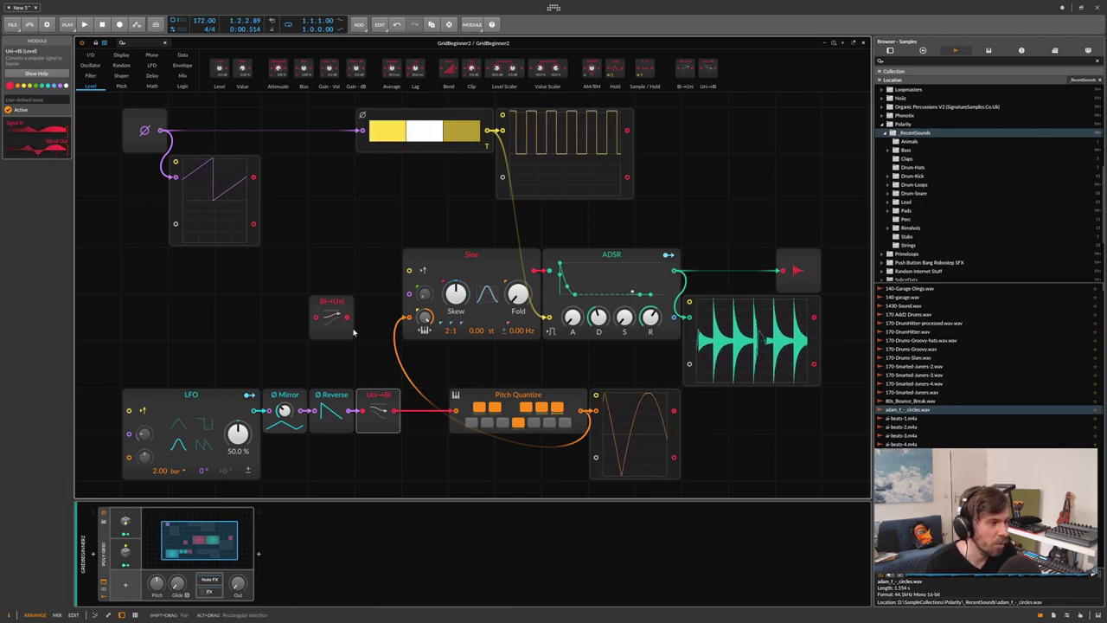
left_click_drag(394, 410, 399, 410)
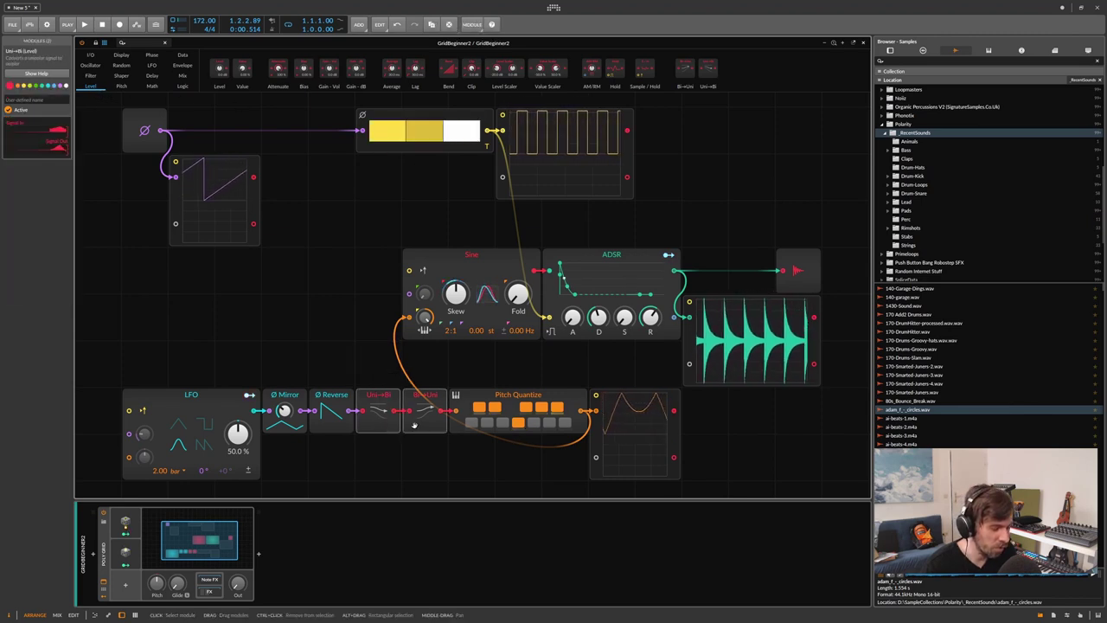
- Undo the Uni→Bi and Bi→Uni additions and the Value Scaler deletion
key("ctrl+z")
key("ctrl+z")
key("ctrl+z")
key("ctrl+z")
key("ctrl+z")
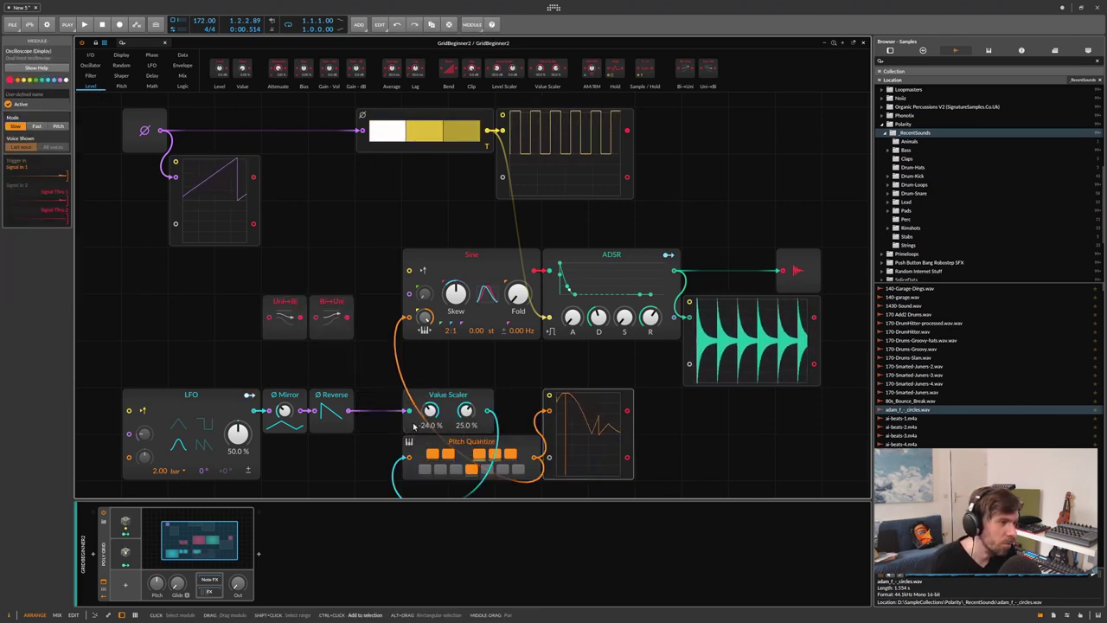
key("ctrl+z")
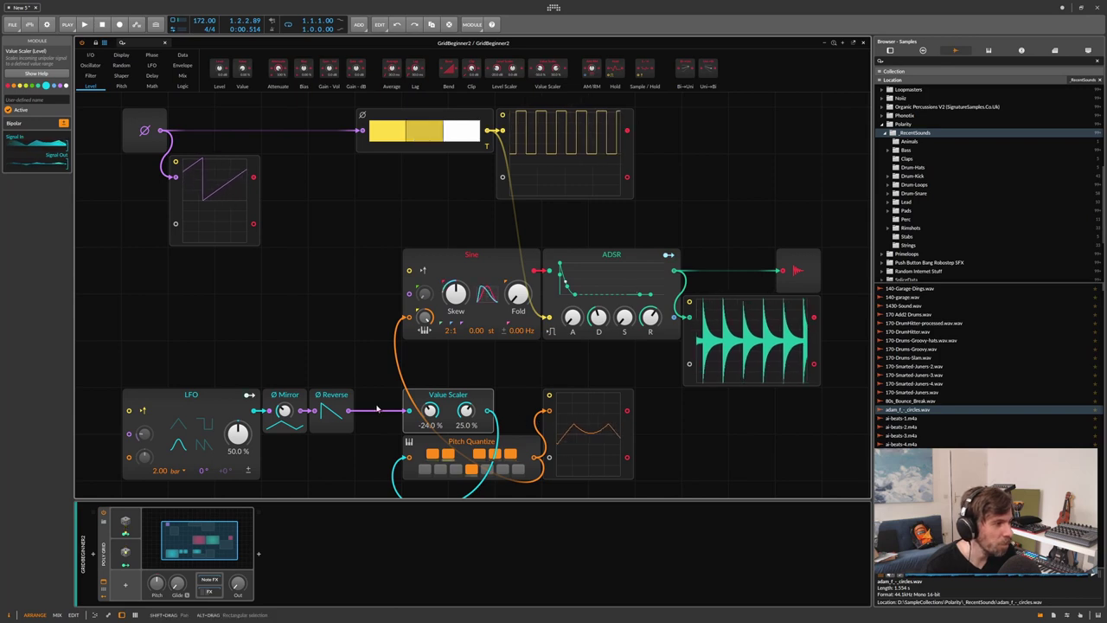
- Set the LFO rate to 4.00 bar and raise the Ø Mirror amount
mouse_move(283, 412)
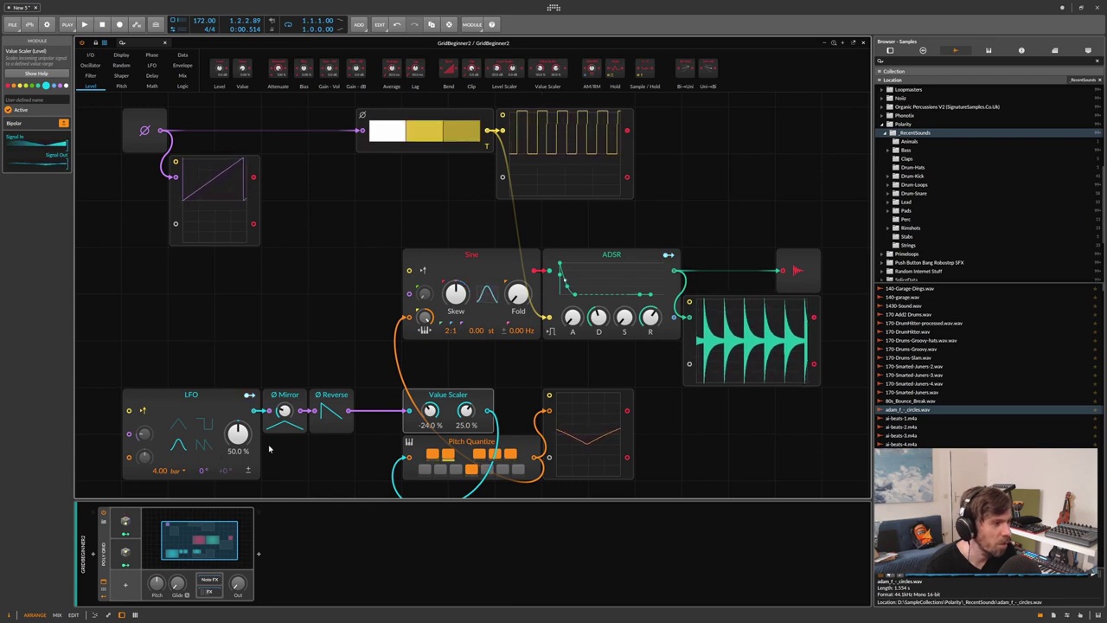
left_click(336, 421)
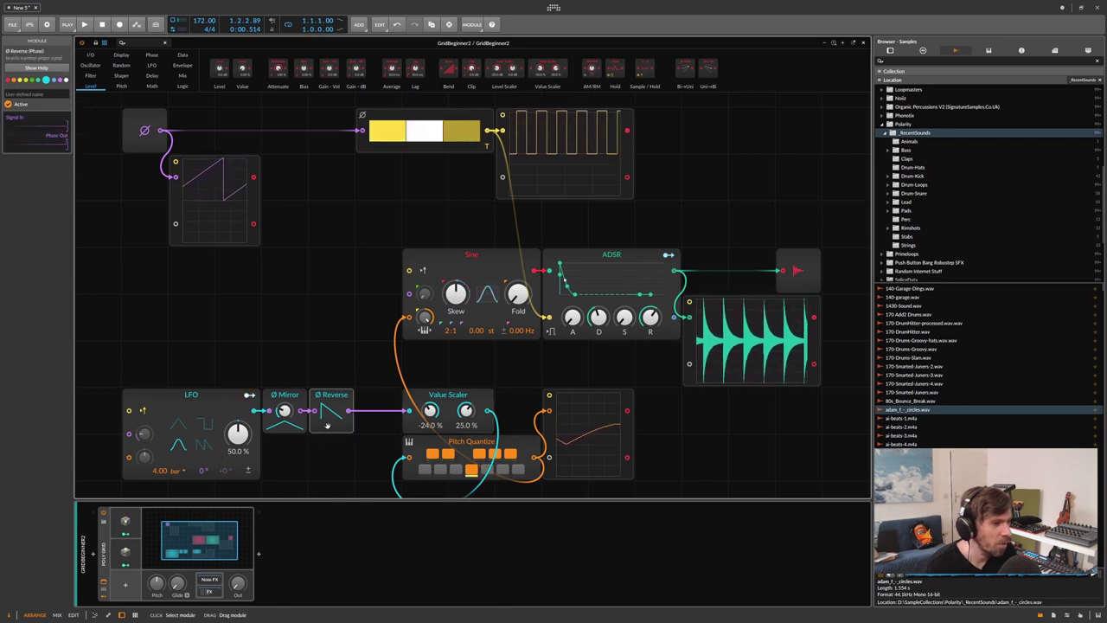
left_click(284, 410)
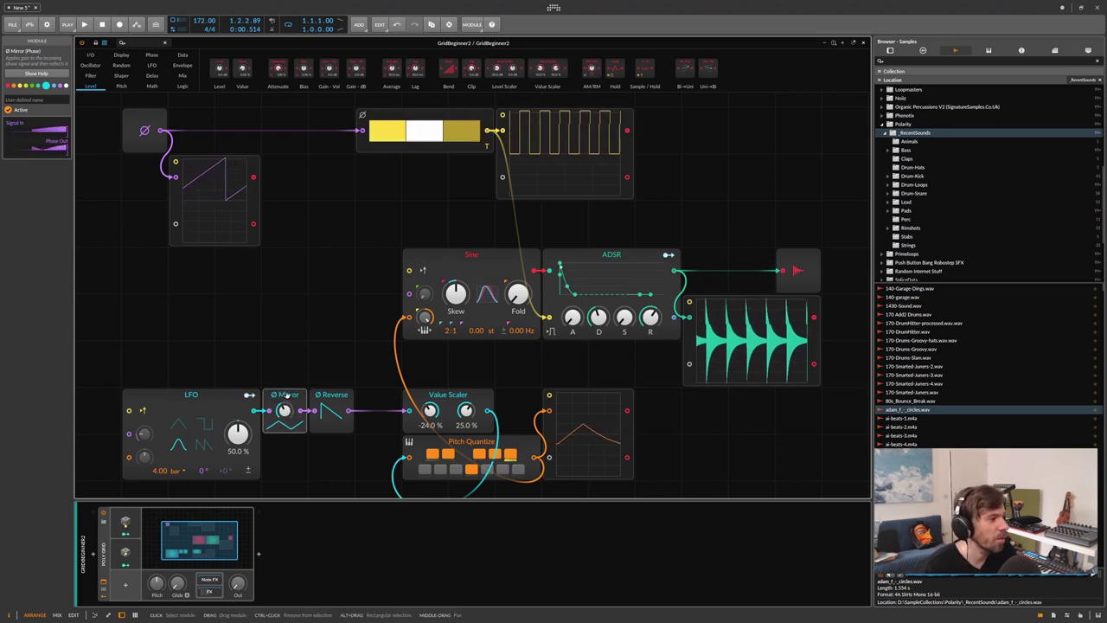
- Replace Ø Mirror with Ø Sinemod between the LFO and Ø Reverse, and adjust its modulation amount
key("Delete")
left_click(152, 56)
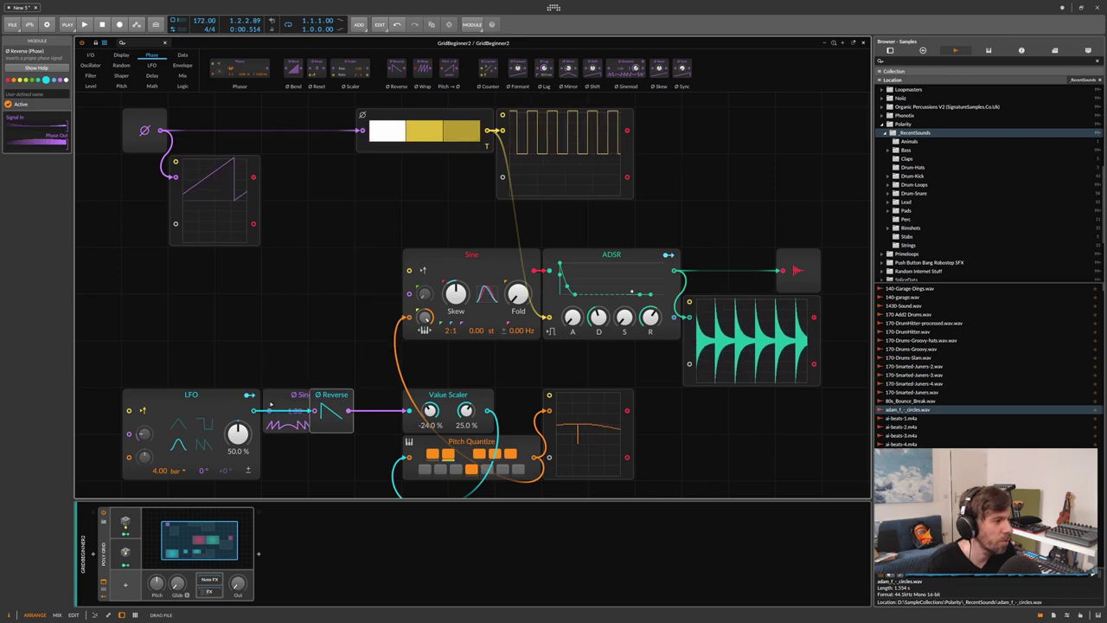
left_click_drag(254, 411, 255, 411)
left_click_drag(332, 411, 329, 364)
mouse_move(330, 410)
left_mouse_down()
mouse_move(329, 424)
mouse_move(295, 403)
mouse_move(295, 384)
mouse_move(295, 429)
mouse_move(332, 418)
left_mouse_up()
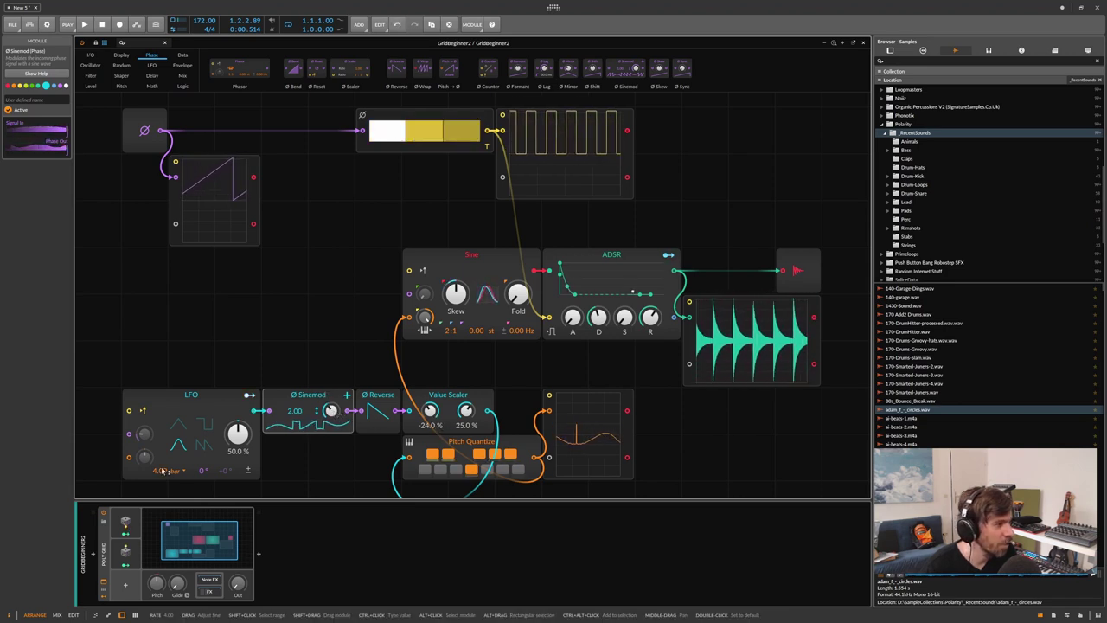
- Slow the LFO to a rate of 8.00 bar
left_click_drag(162, 471, 163, 462)
left_click_drag(158, 471, 158, 462)
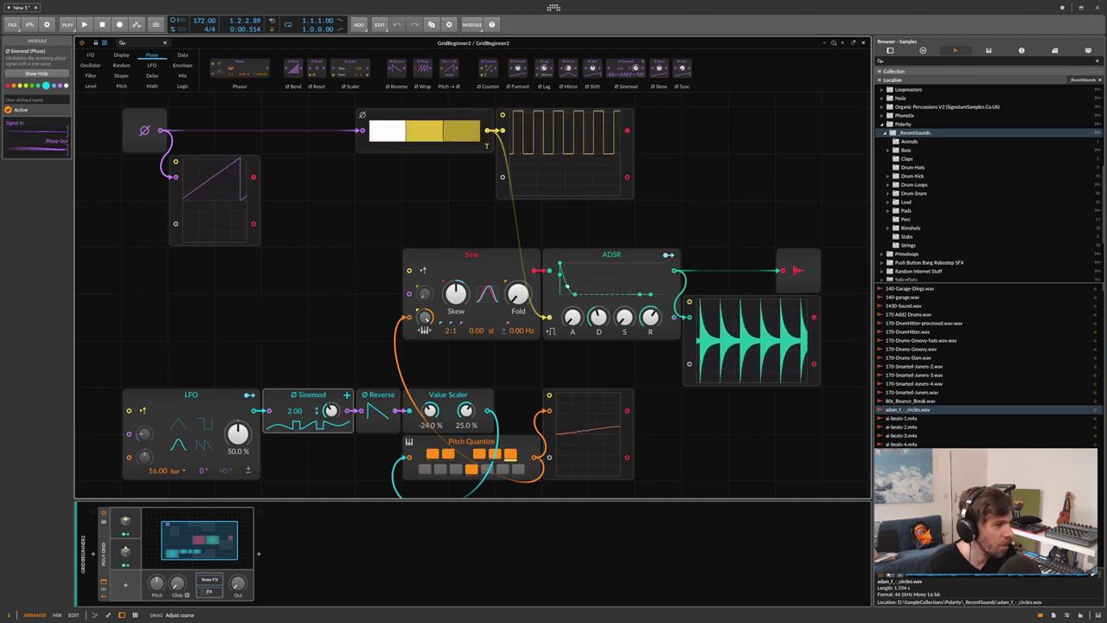
left_click_drag(156, 472, 156, 476)
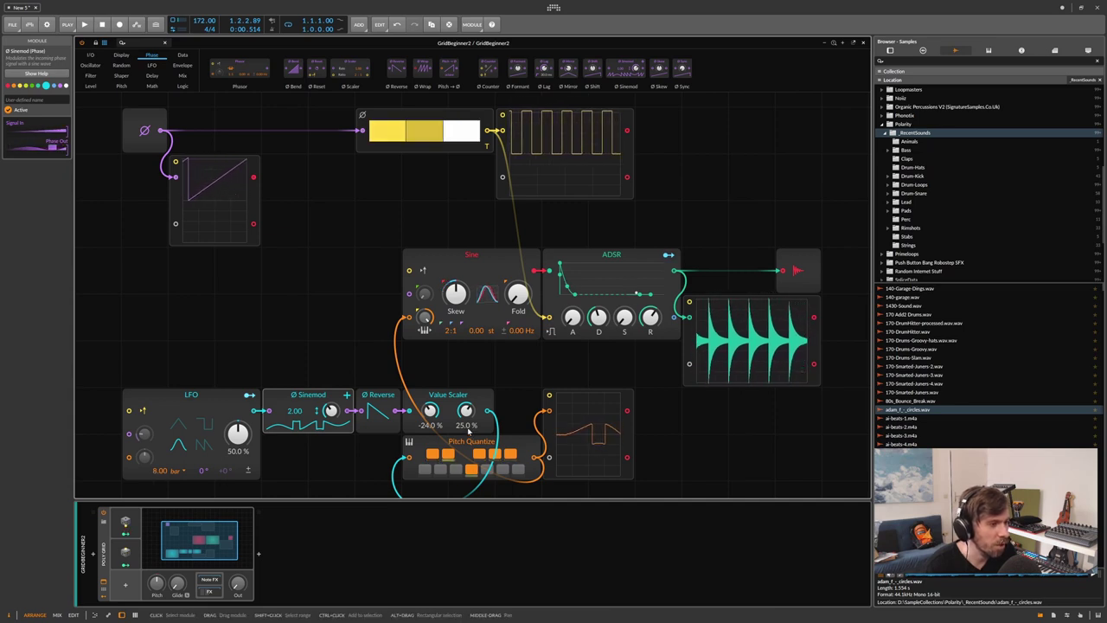
- Set the Value Scaler range to -12.0 % and 13.0 %, and lengthen the ADSR decay while auditioning the output
mouse_move(465, 412)
left_mouse_down()
mouse_move(465, 429)
mouse_move(433, 420)
mouse_move(467, 418)
left_mouse_up()
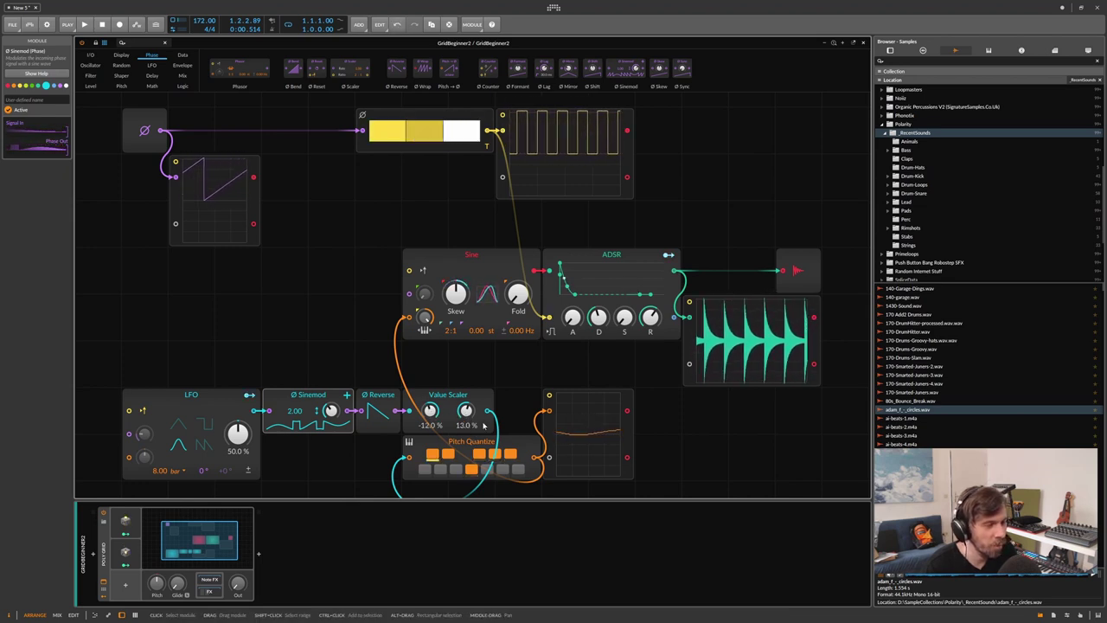
left_click_drag(238, 584, 237, 581)
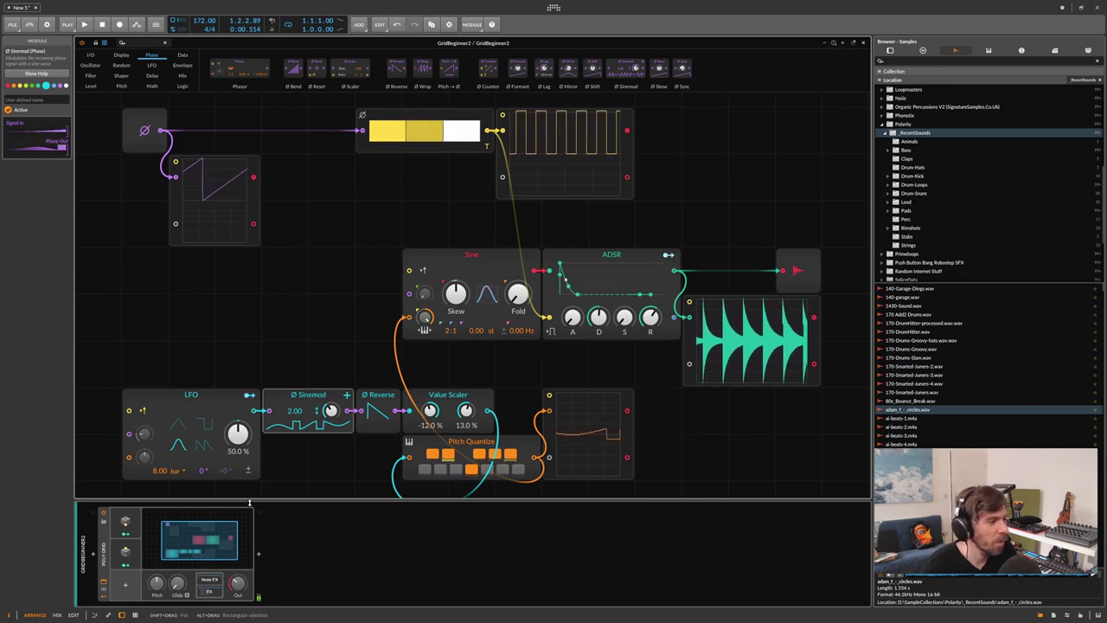
left_click(402, 147)
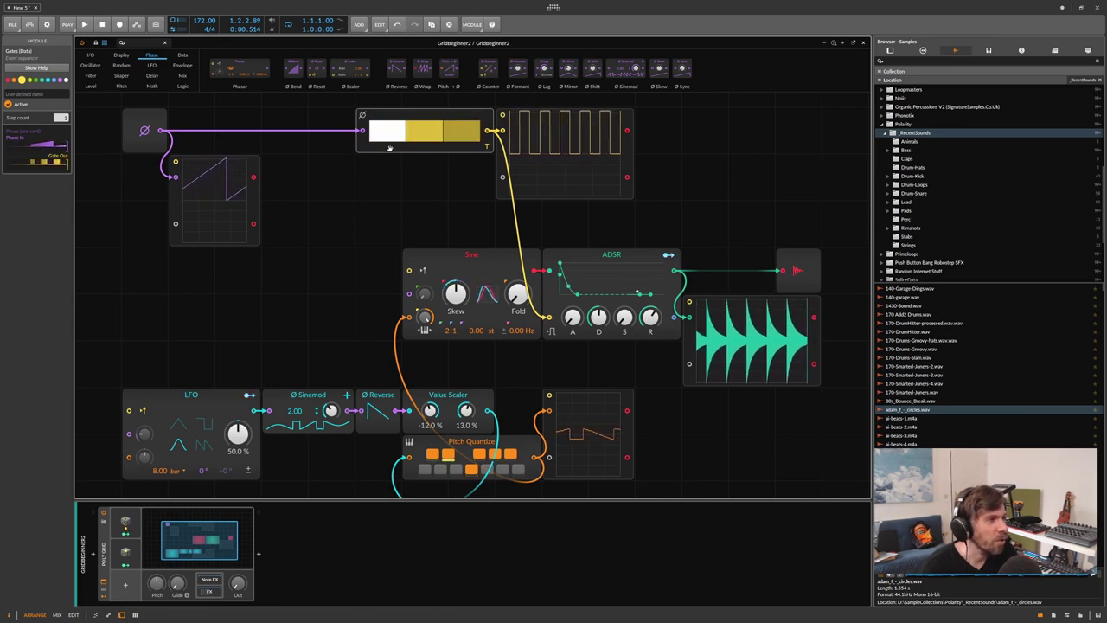
- Replace the Gates module with an LFO feeding the oscilloscope, and set its waveform to square
key("Delete")
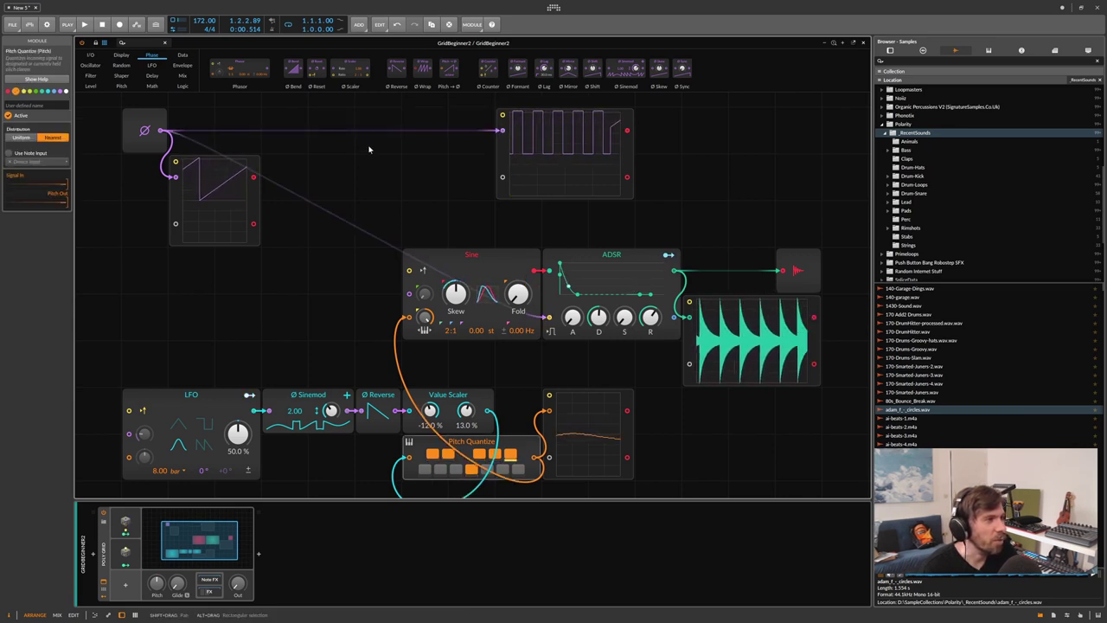
left_click(93, 87)
left_click(90, 66)
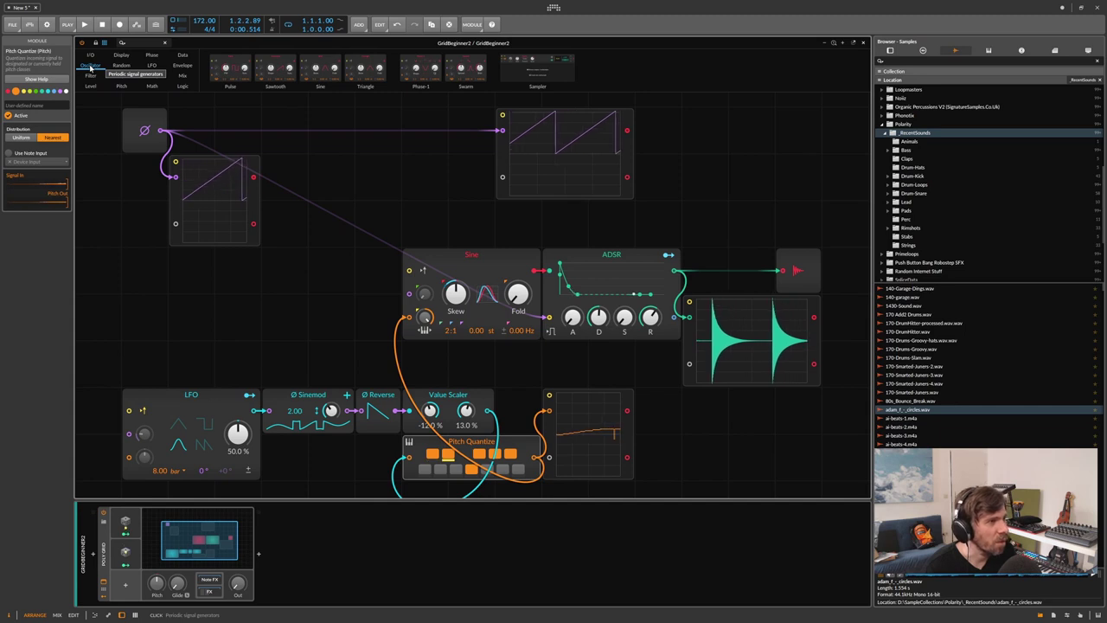
left_click(152, 66)
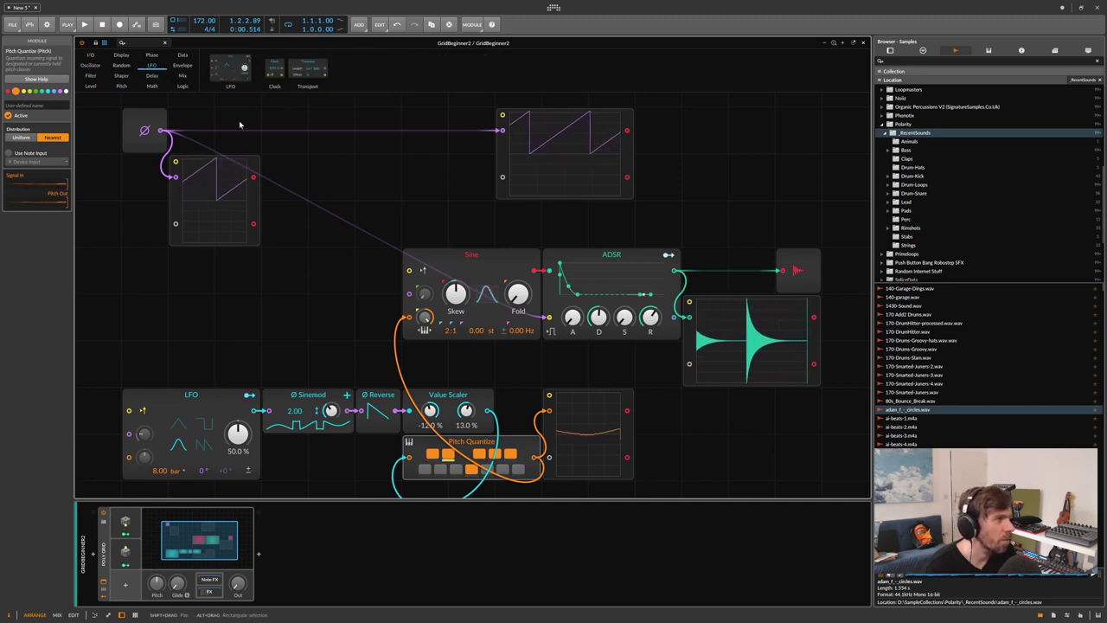
left_click_drag(230, 69, 343, 120)
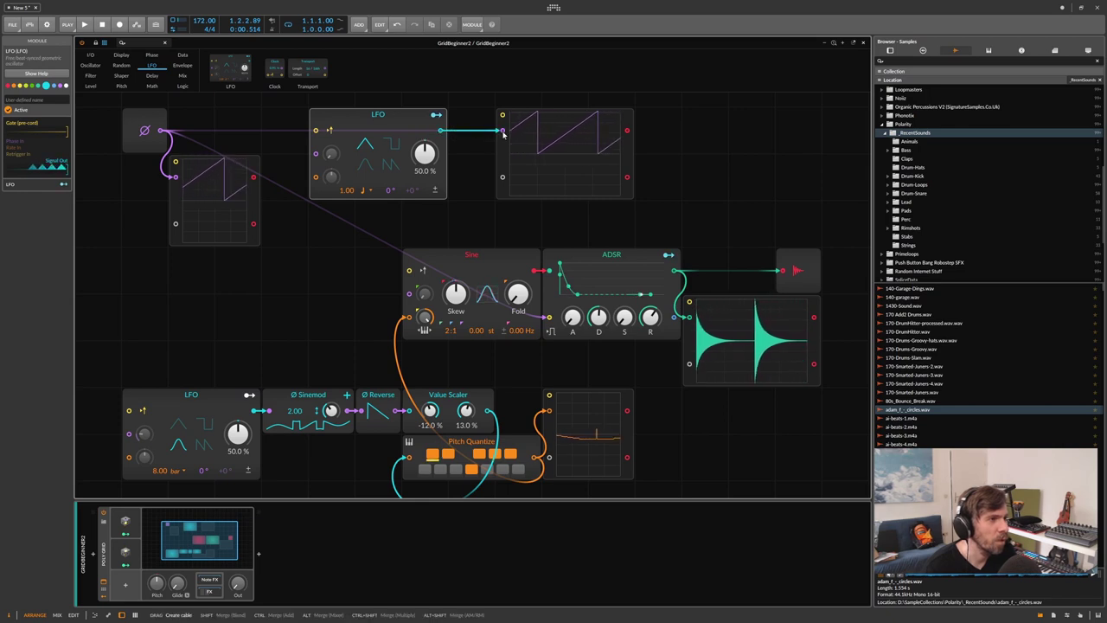
left_click(387, 148)
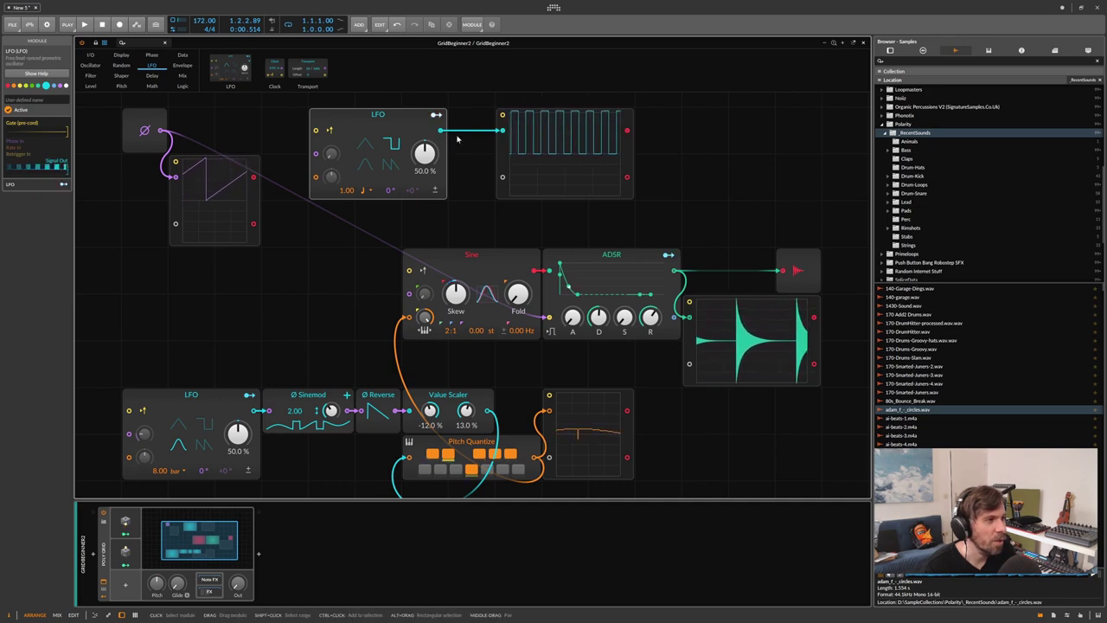
left_click_drag(405, 138, 452, 138)
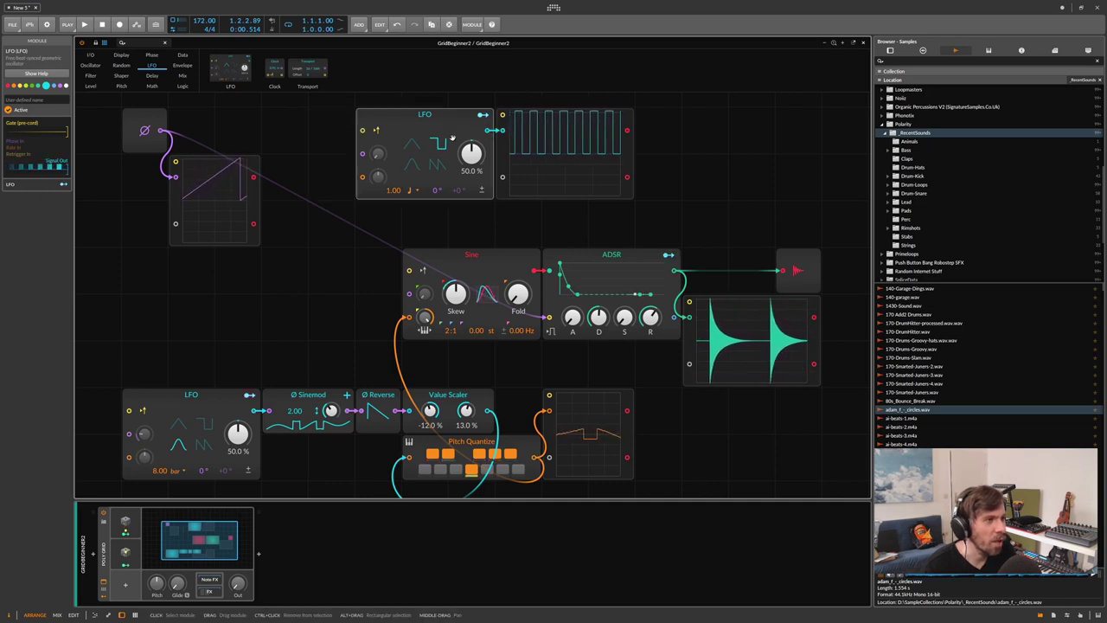
- Reroute the phase signal from the ADSR gate to the square LFO's phase input, with rate 5.00 and adjusted phase modulation amount
double_click(550, 318)
left_click_drag(160, 131, 363, 153)
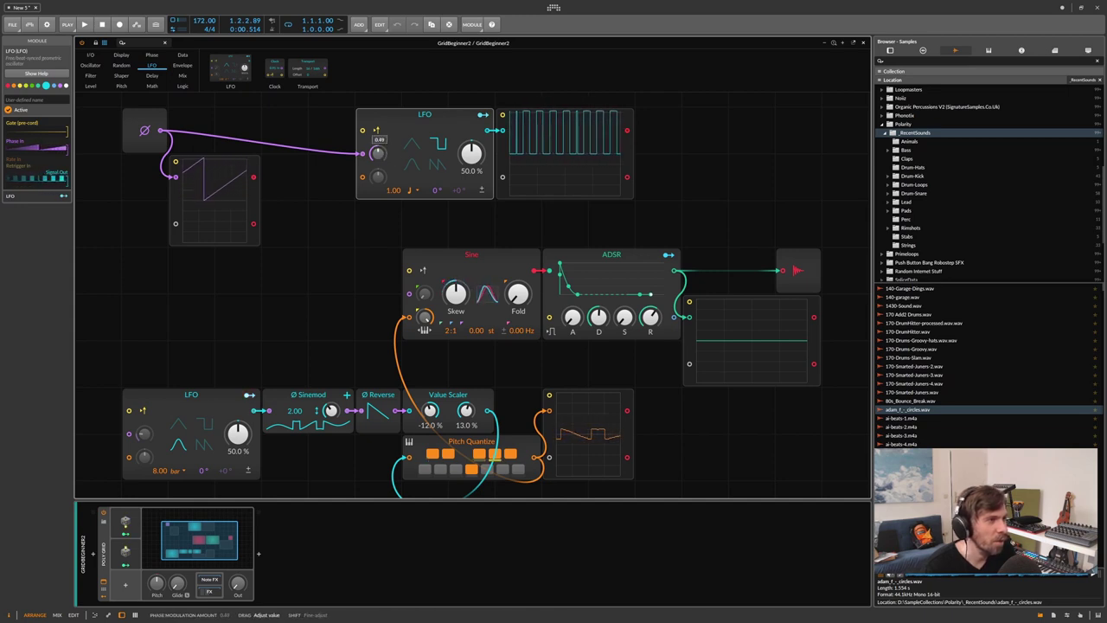
left_click_drag(399, 190, 395, 174)
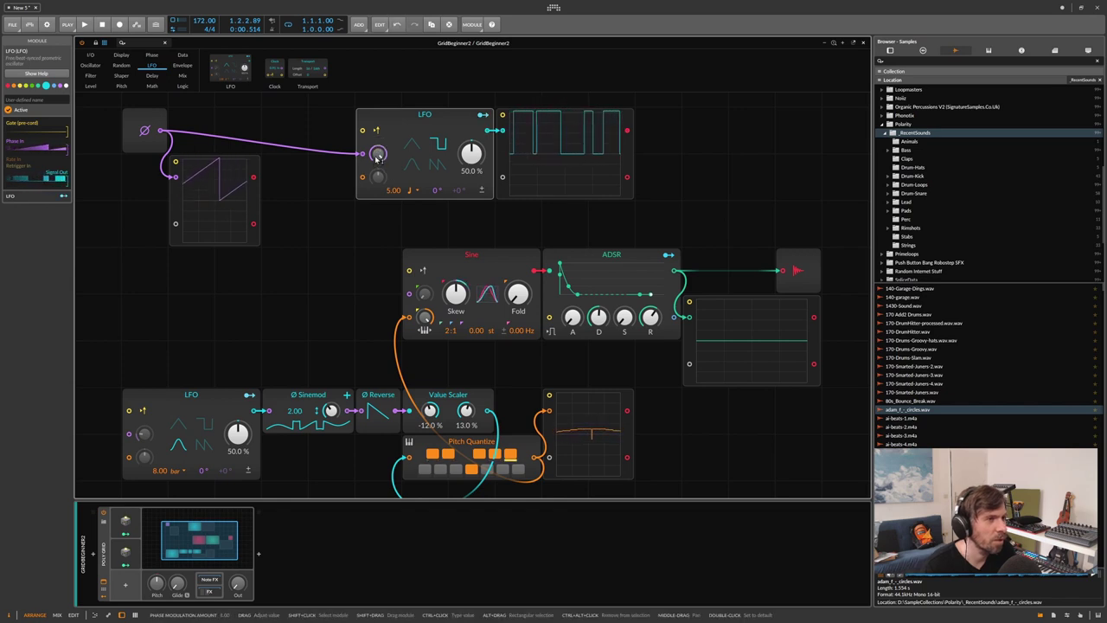
left_click_drag(378, 157, 378, 147)
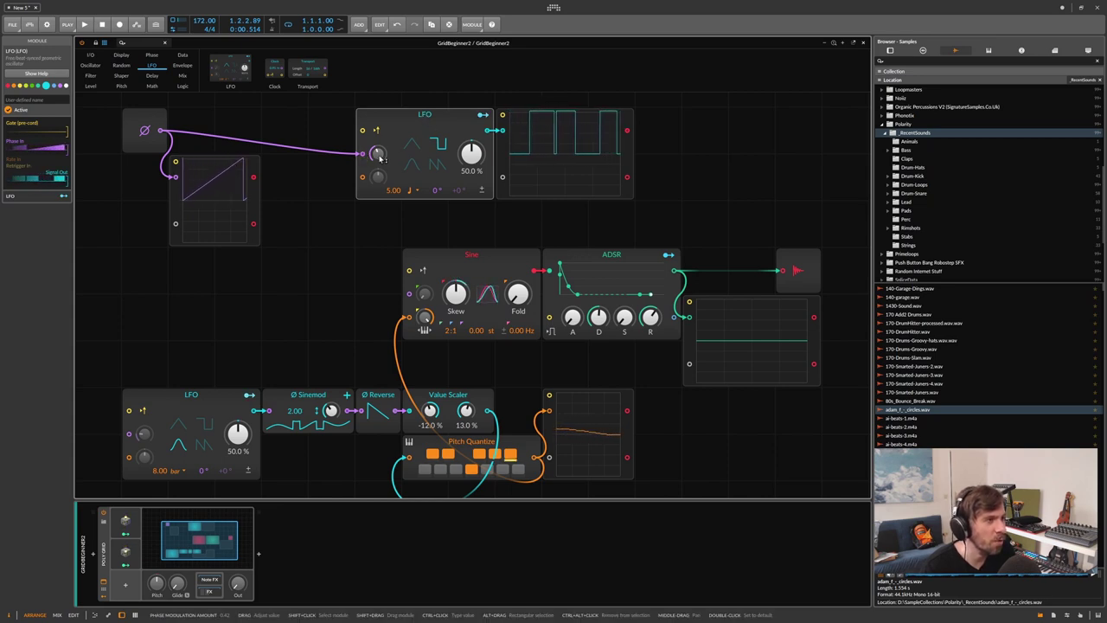
left_click_drag(378, 153, 378, 148)
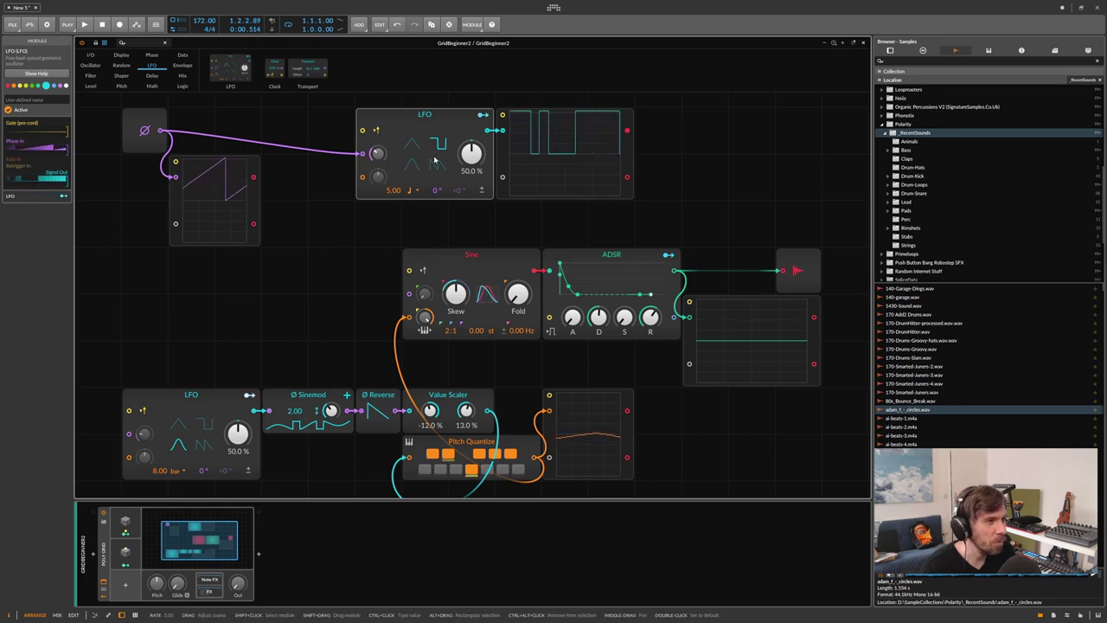
- Connect the square LFO's output to the ADSR gate input, and audition the patch by briefly raising the output level
left_click_drag(490, 130, 547, 317)
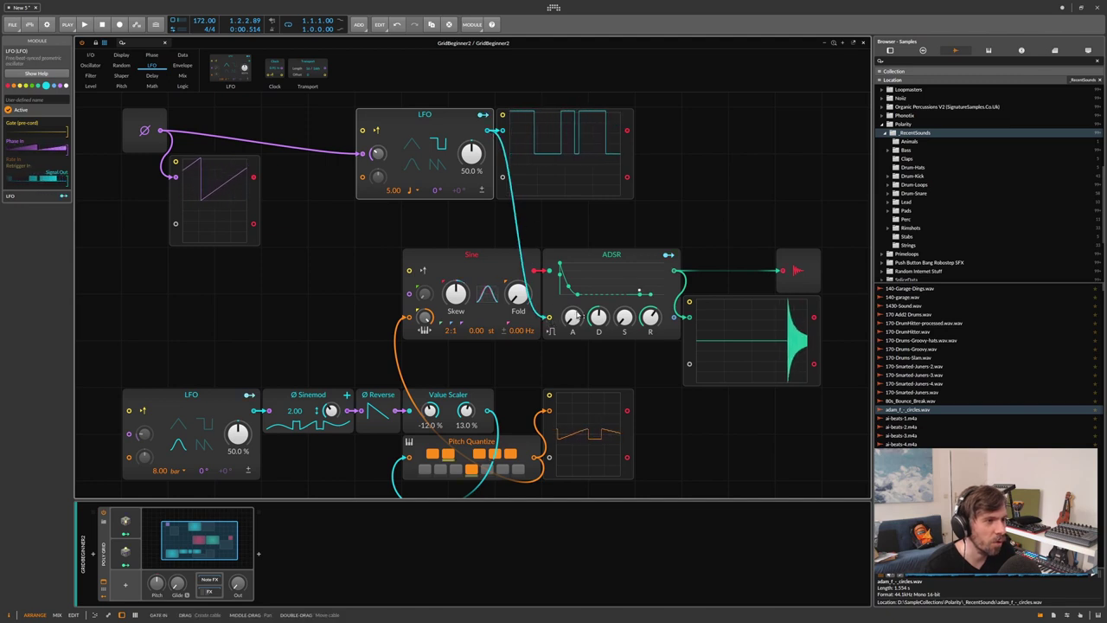
mouse_move(237, 581)
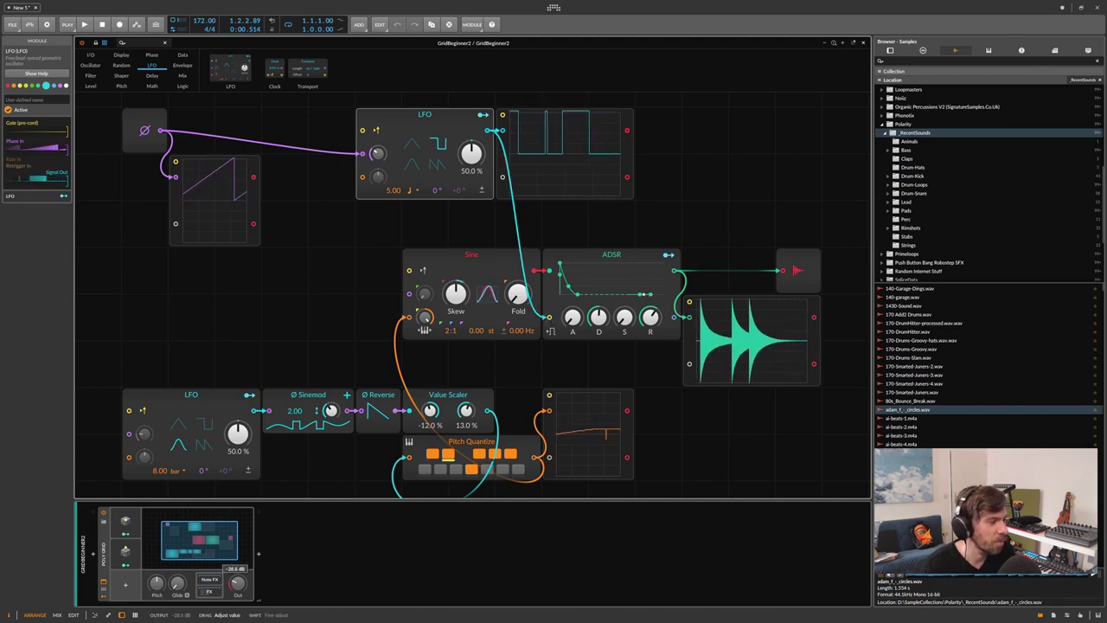
left_click_drag(237, 580, 237, 566)
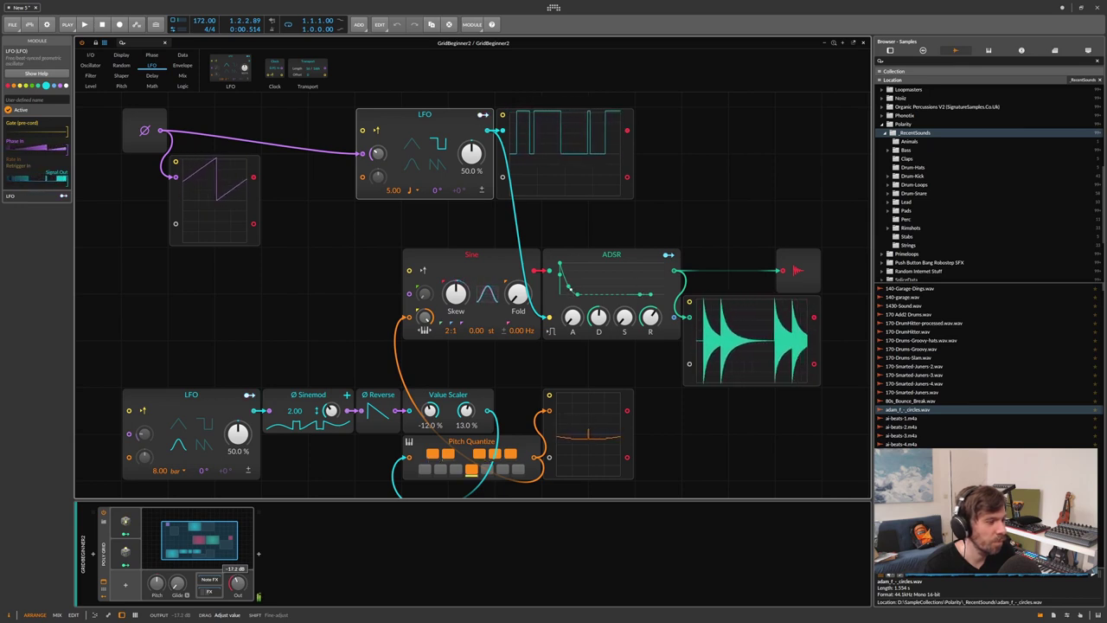
left_click_drag(237, 581, 245, 589)
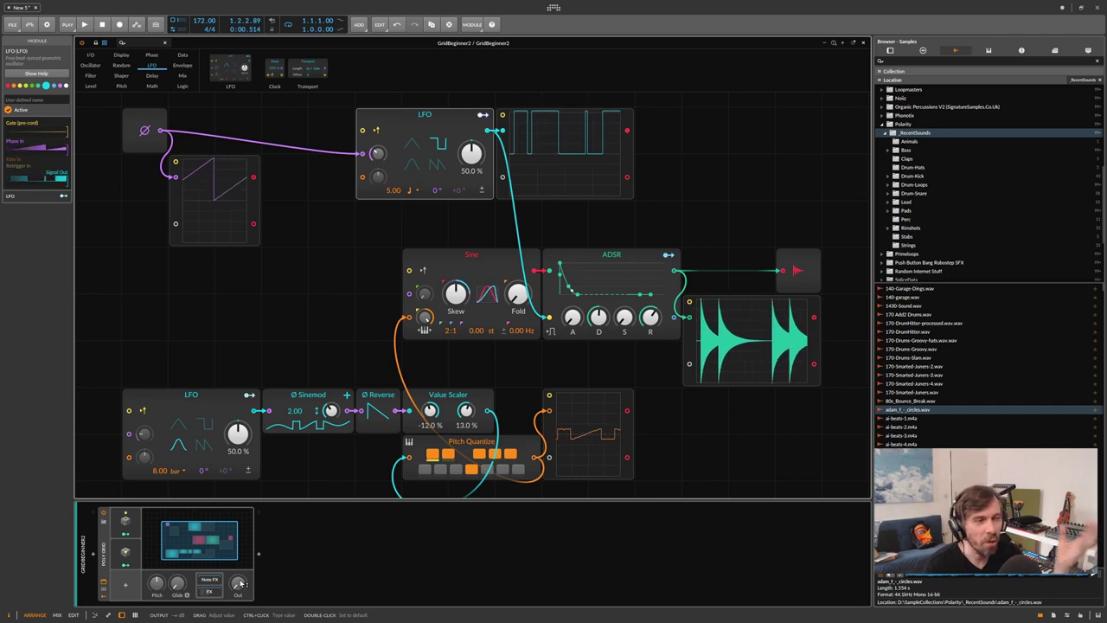
- Examine the pitch chain's modules from the LFO through Ø Sinemod, Ø Reverse and Value Scaler to Pitch Quantize
left_click(365, 246)
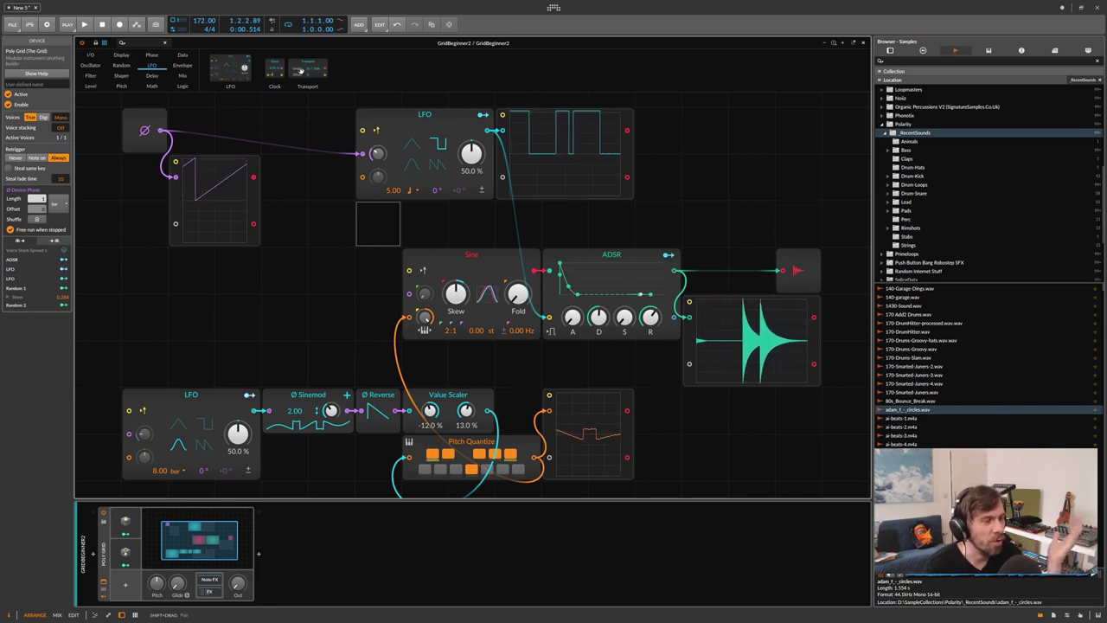
left_click(151, 56)
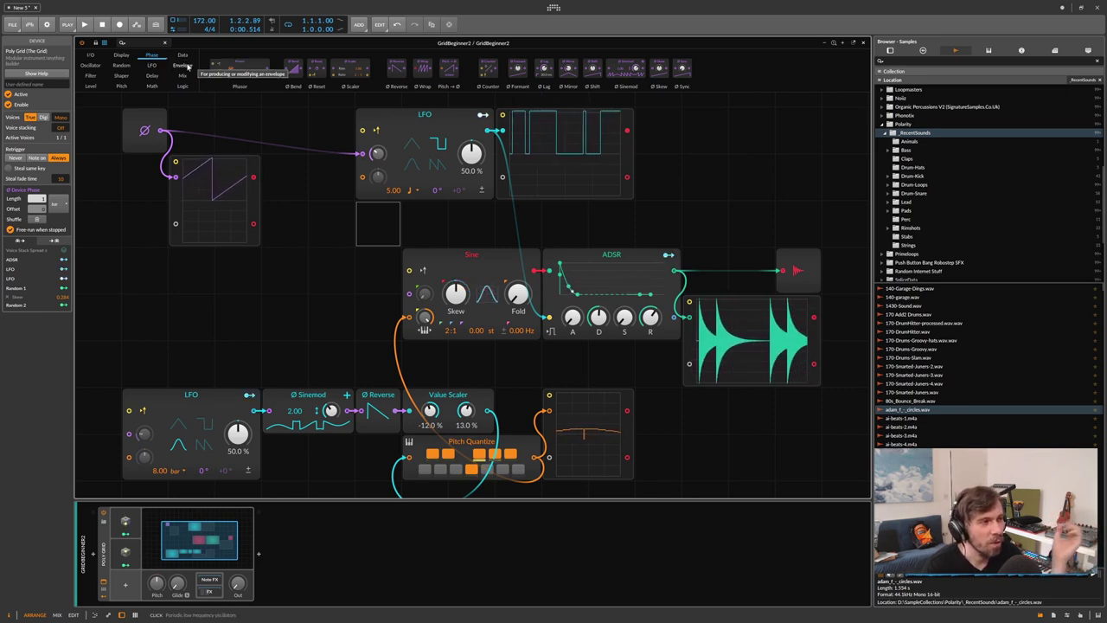
left_click(423, 113)
left_click_drag(216, 296, 261, 336)
left_click(225, 397)
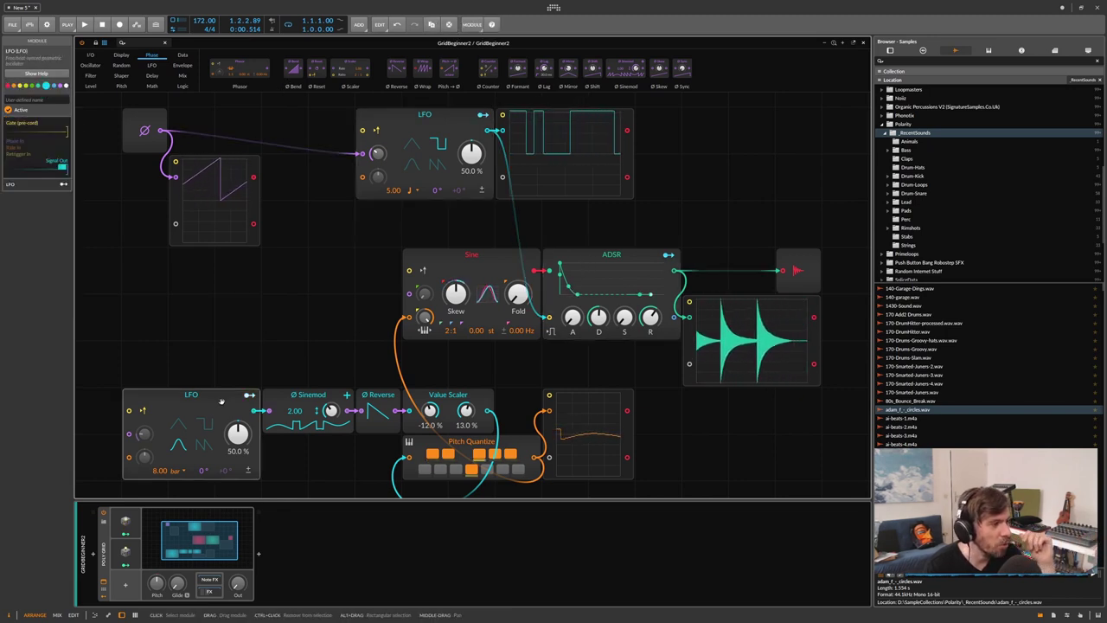
left_click(291, 398)
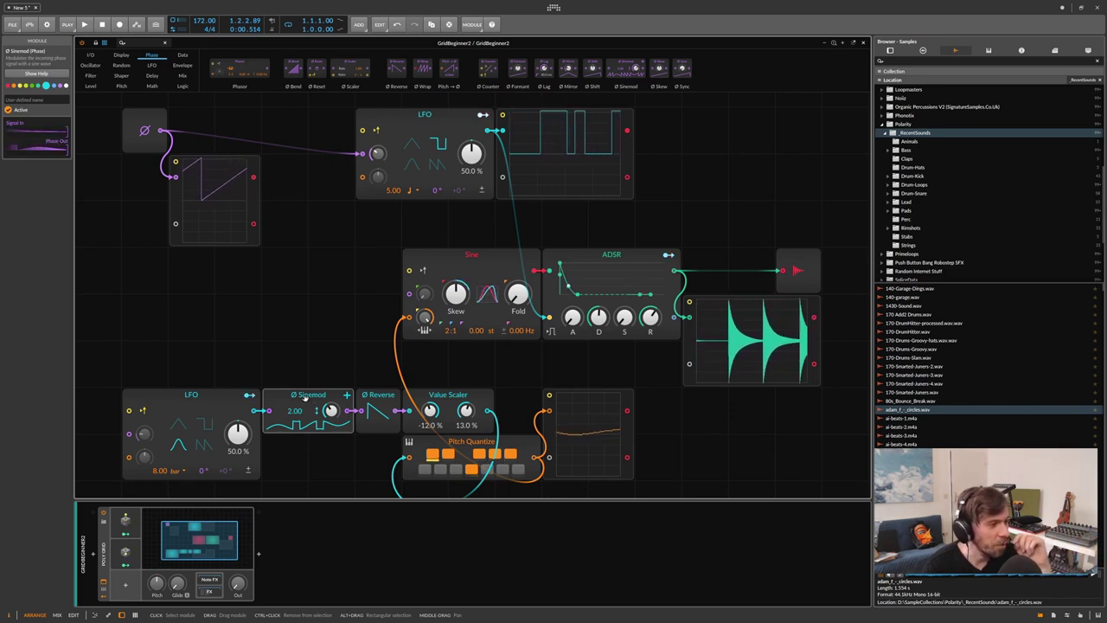
left_click(387, 401)
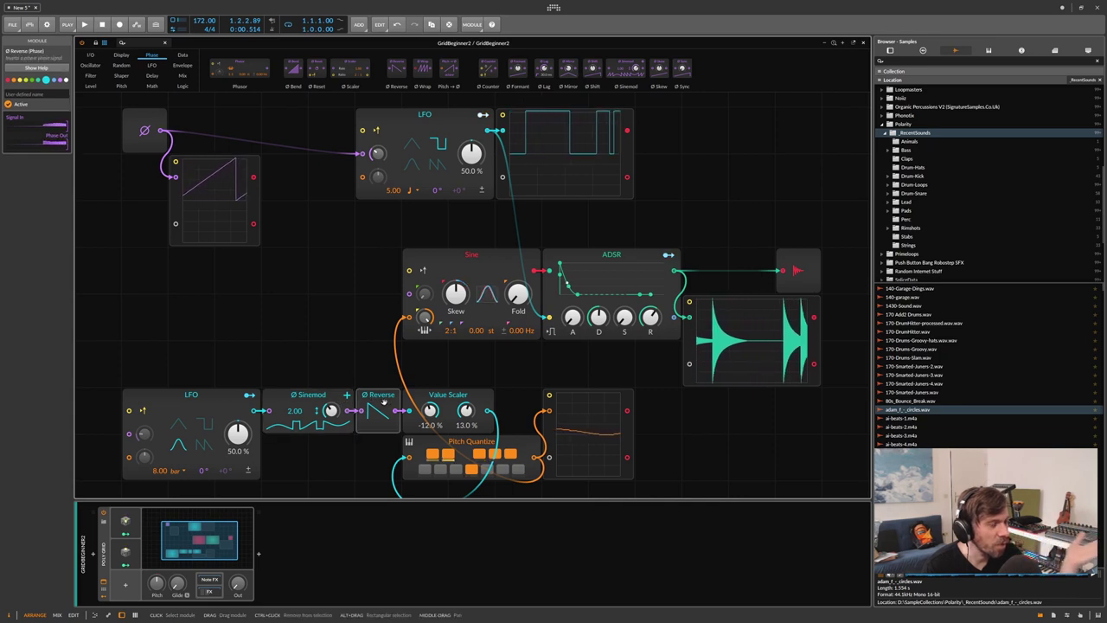
left_click(434, 397)
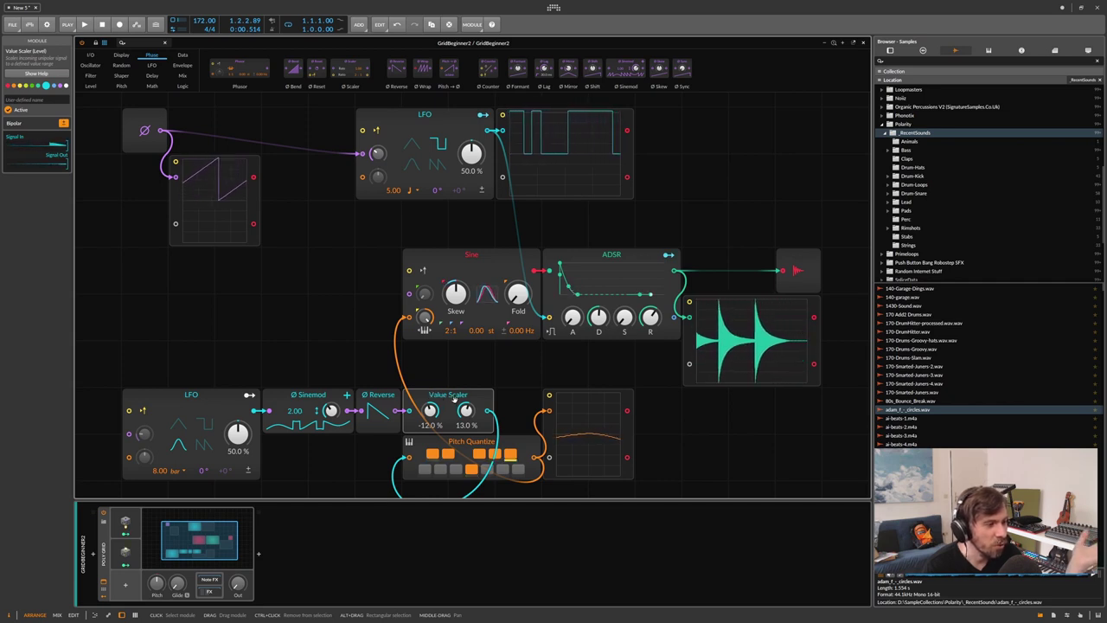
left_click(455, 442)
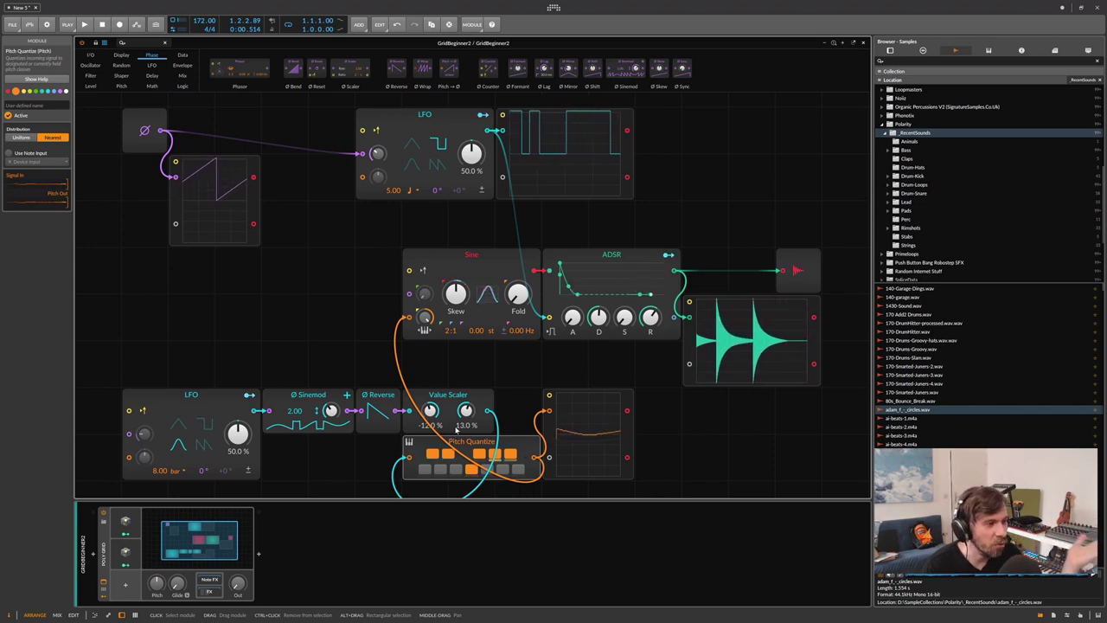
left_click_drag(160, 373, 653, 476)
left_click(390, 229)
left_click_drag(340, 219, 381, 169)
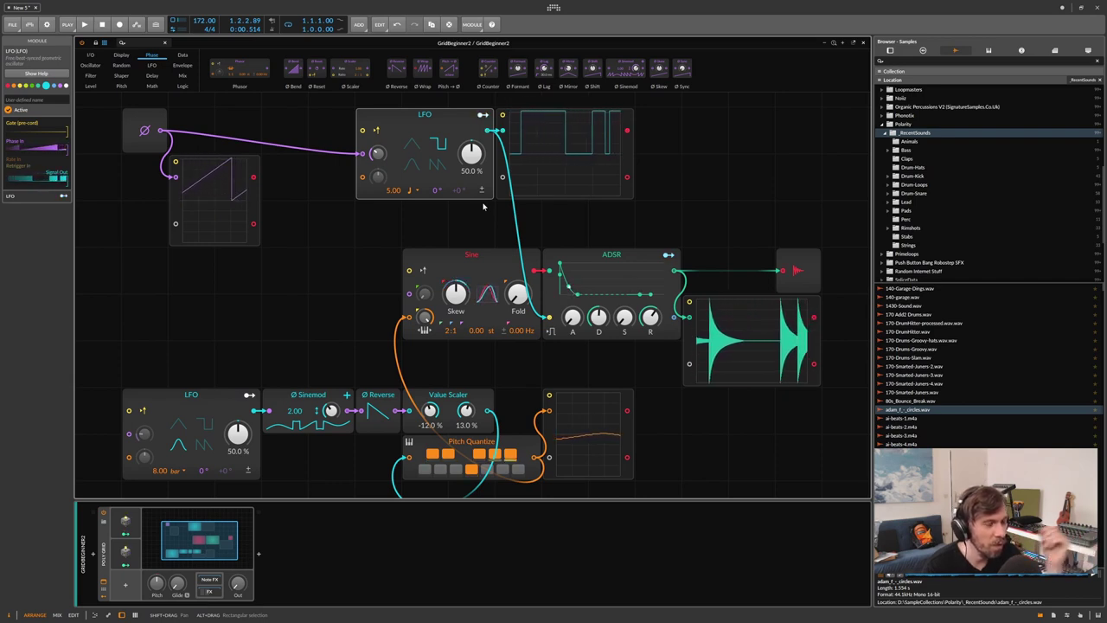
- Lengthen the ADSR attack to 104 ms, and shift the Sine and ADSR modules one grid cell to the left
left_click(688, 340)
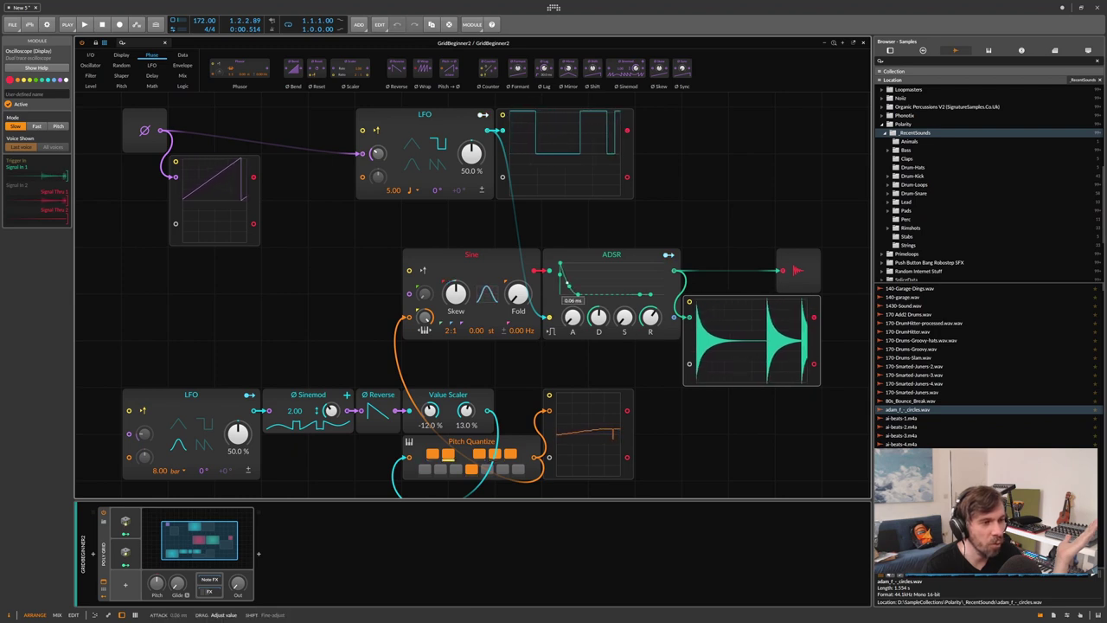
mouse_move(661, 287)
left_mouse_down()
mouse_move(710, 287)
mouse_move(664, 287)
left_mouse_up()
left_click_drag(755, 341, 706, 340)
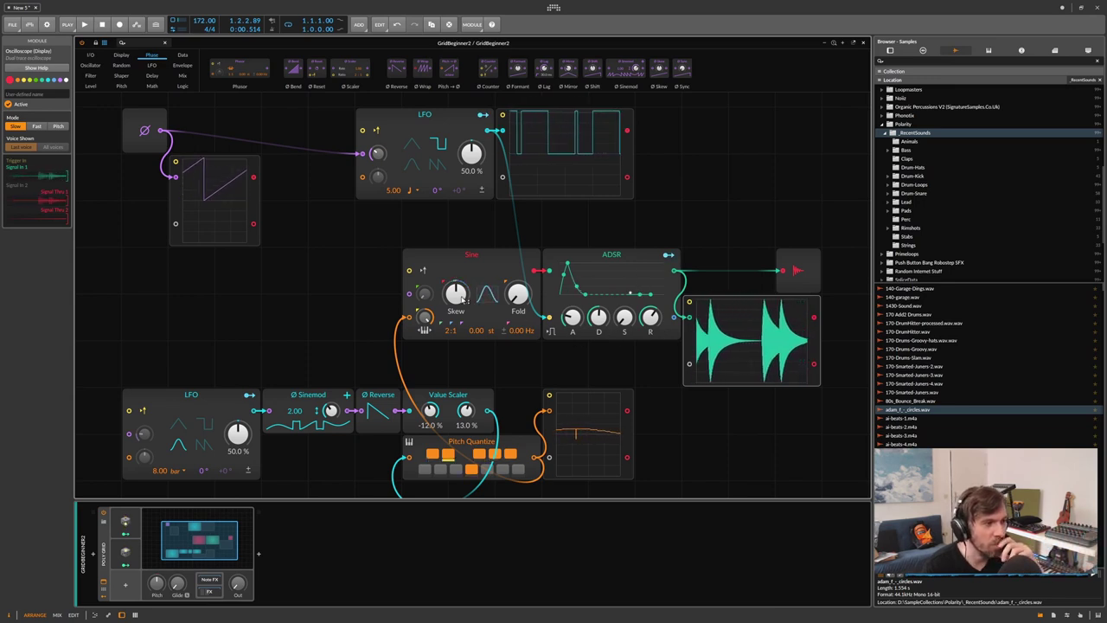
left_click(601, 261)
left_click_drag(601, 261, 554, 261)
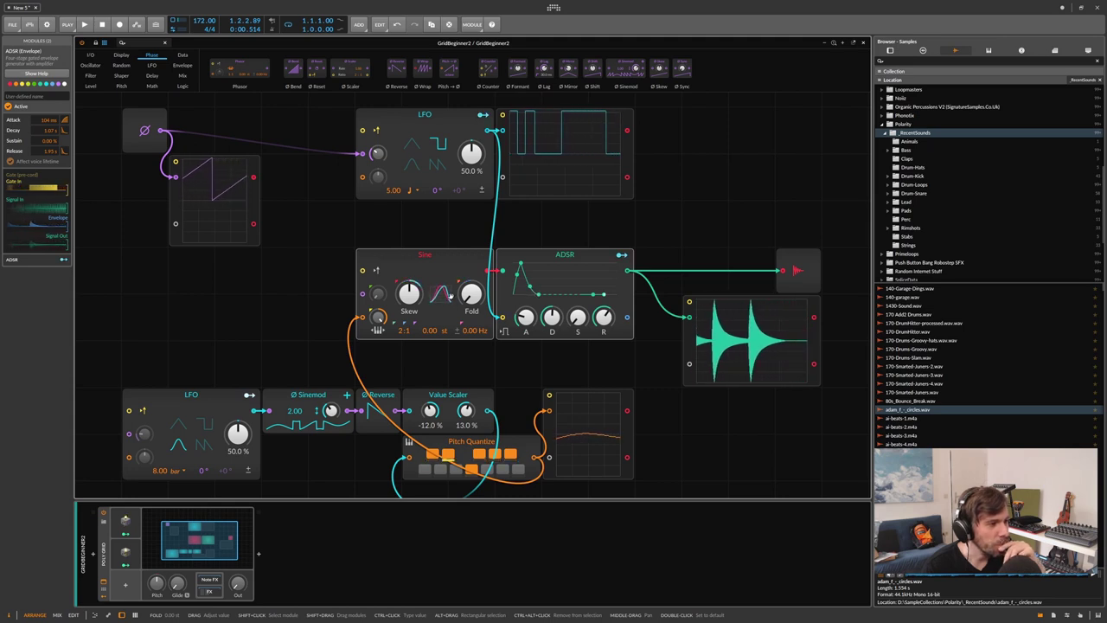
- Modulate the Sine oscillator's Fold with the square LFO at a positive amount
left_click(239, 396)
left_click(441, 117)
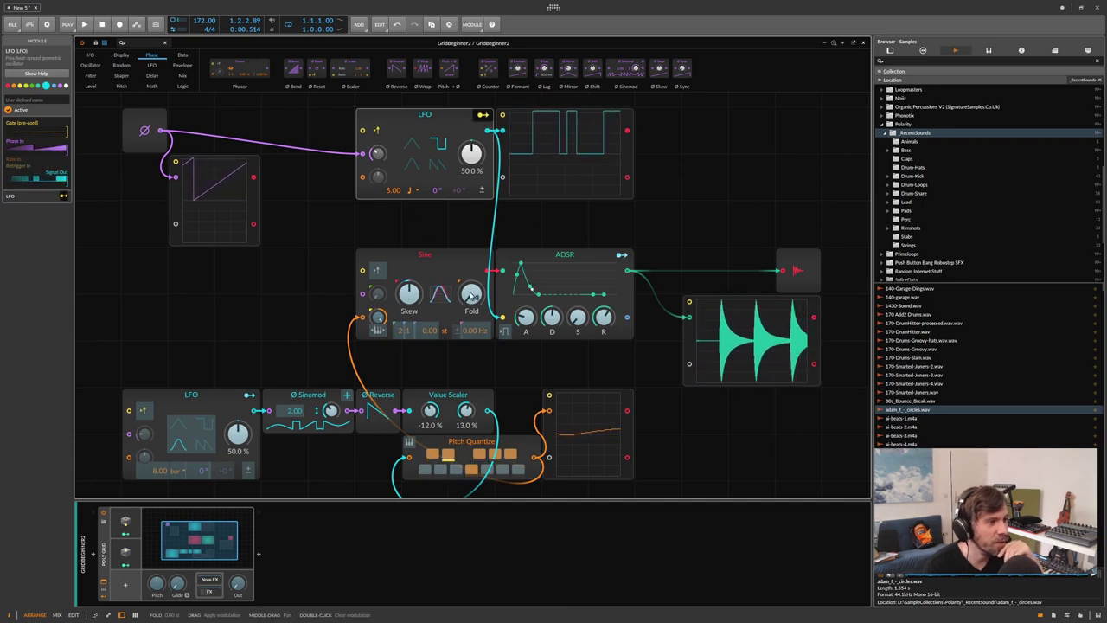
left_click_drag(471, 299, 471, 252)
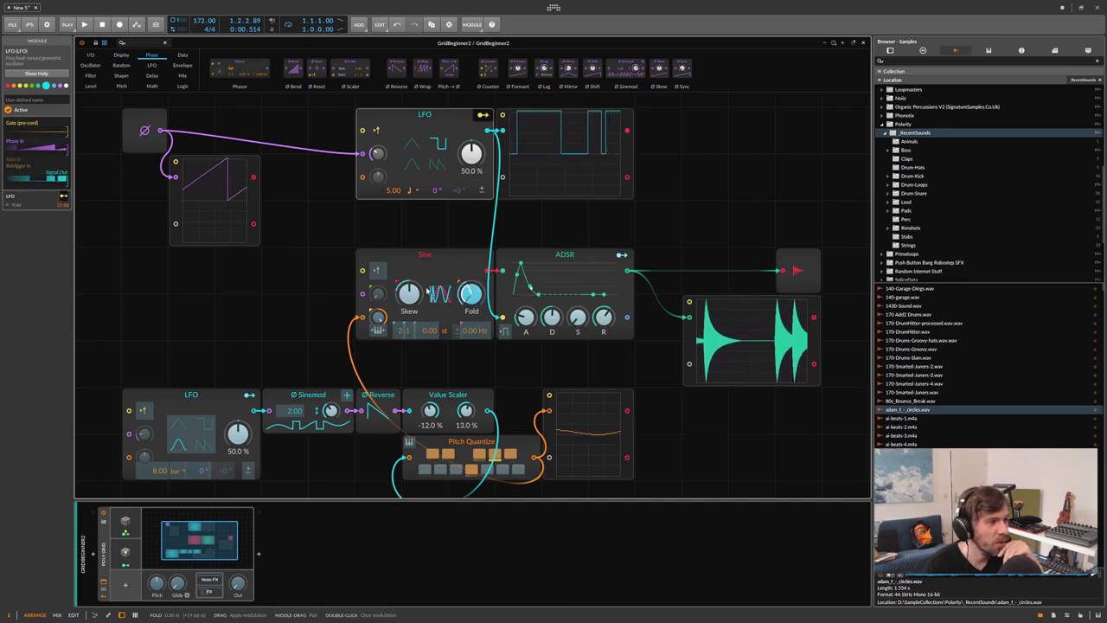
- Modulate the ADSR attack with the 8.00 bar LFO, clearing any modulation from that LFO on Fold
left_click(250, 394)
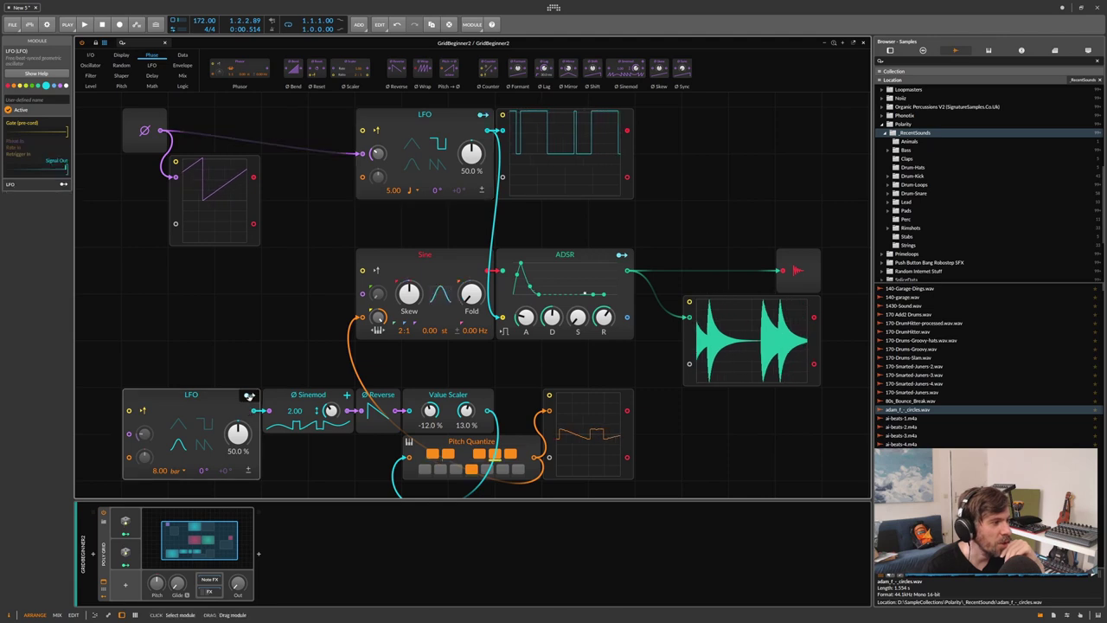
left_click_drag(525, 316, 525, 313)
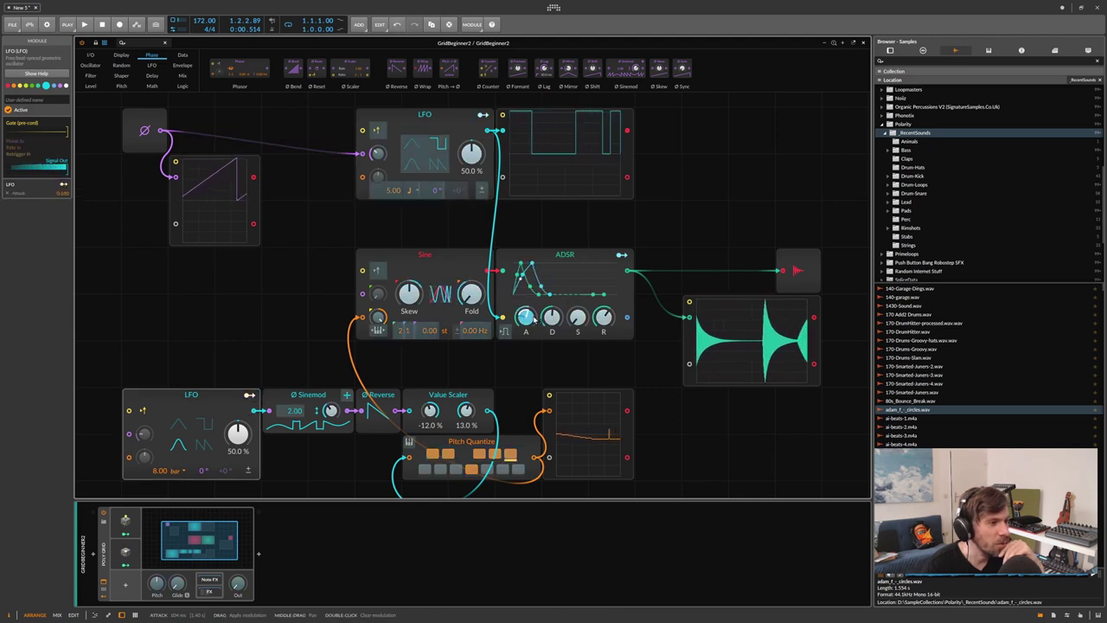
double_click(472, 305)
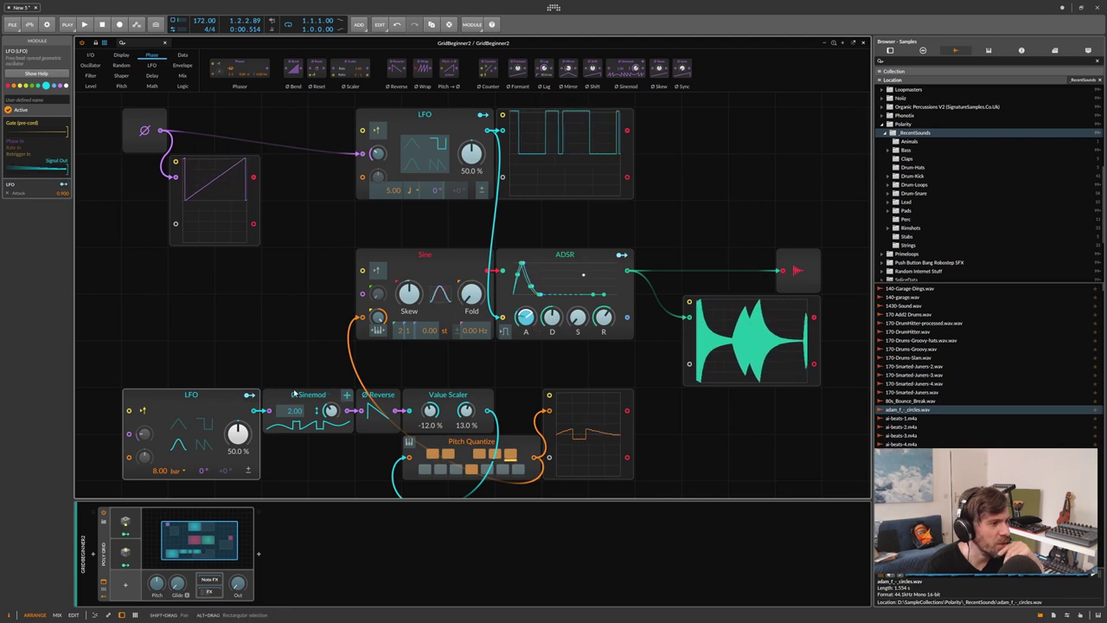
left_click(249, 395)
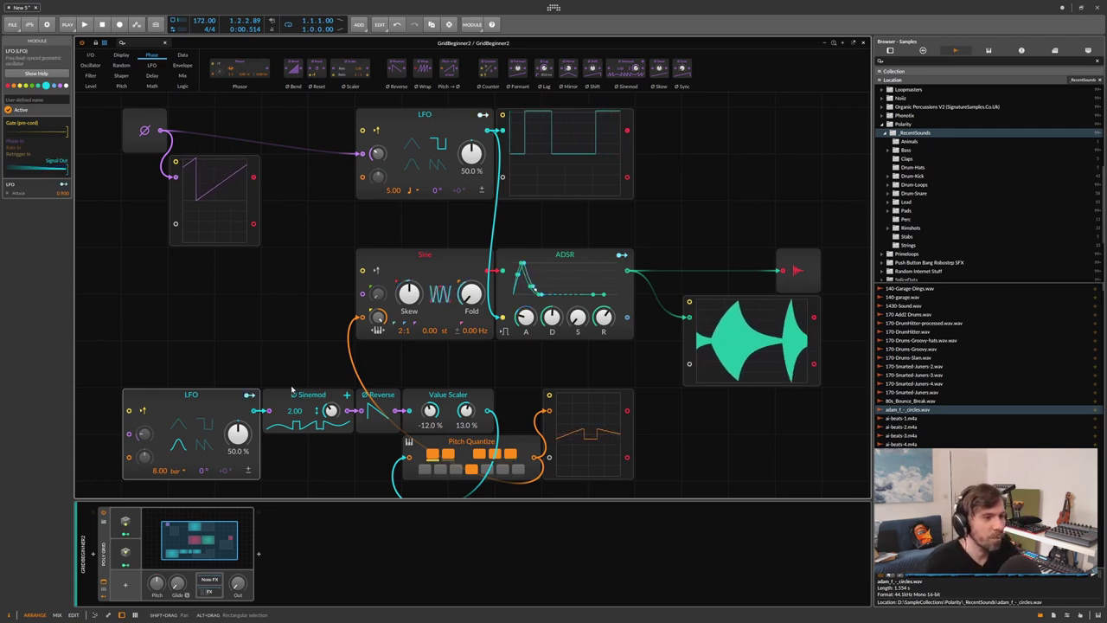
left_click(351, 234)
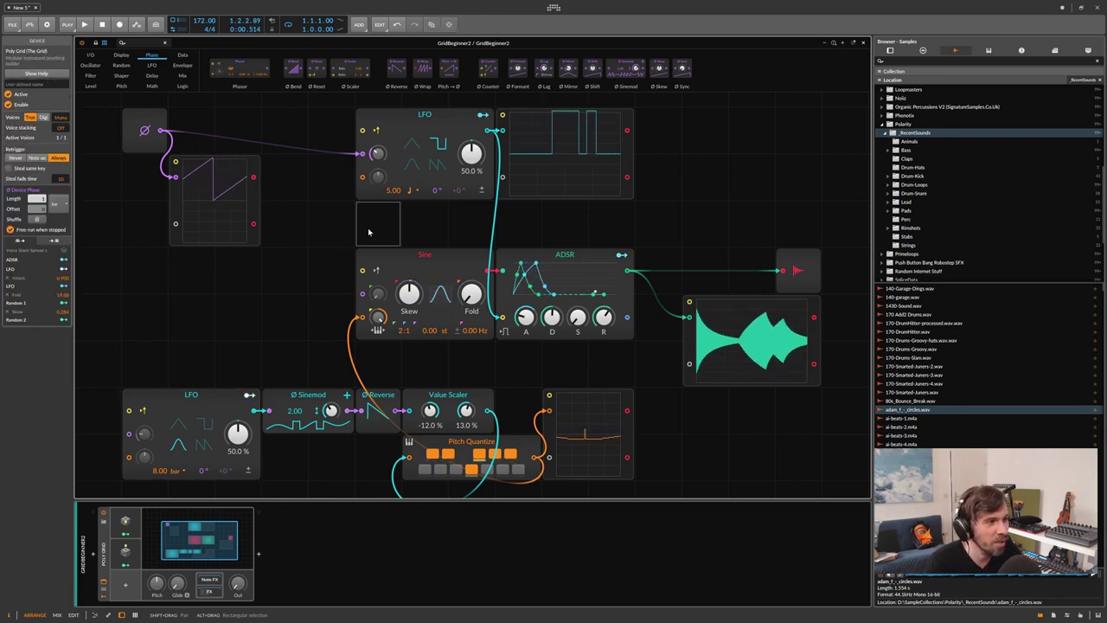